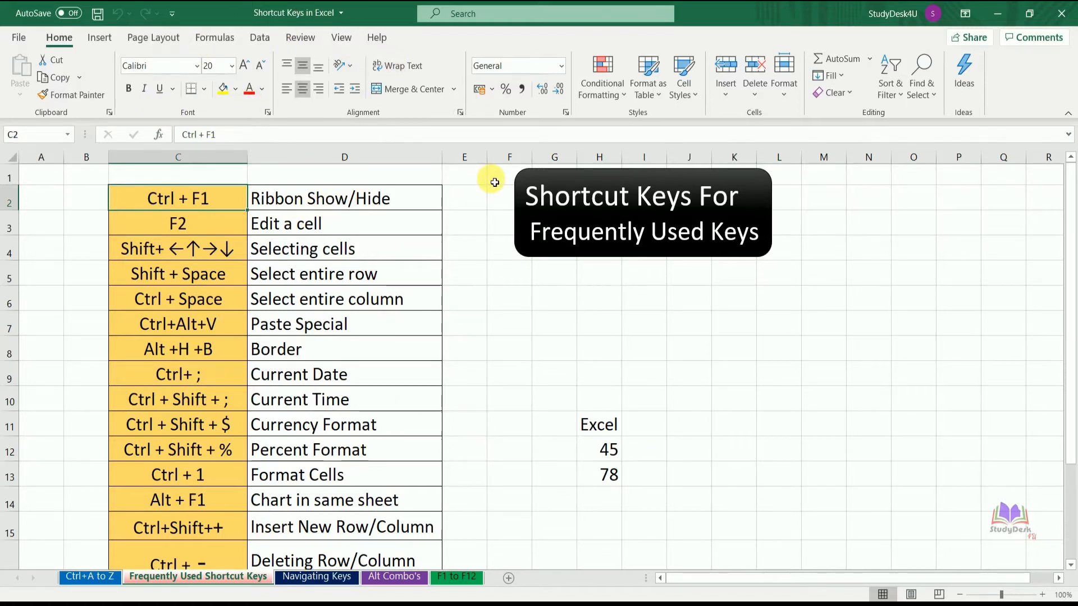
Collapse the ribbon to hide its commands and then show it again
{"action": "key", "text": "ctrl+F1"}
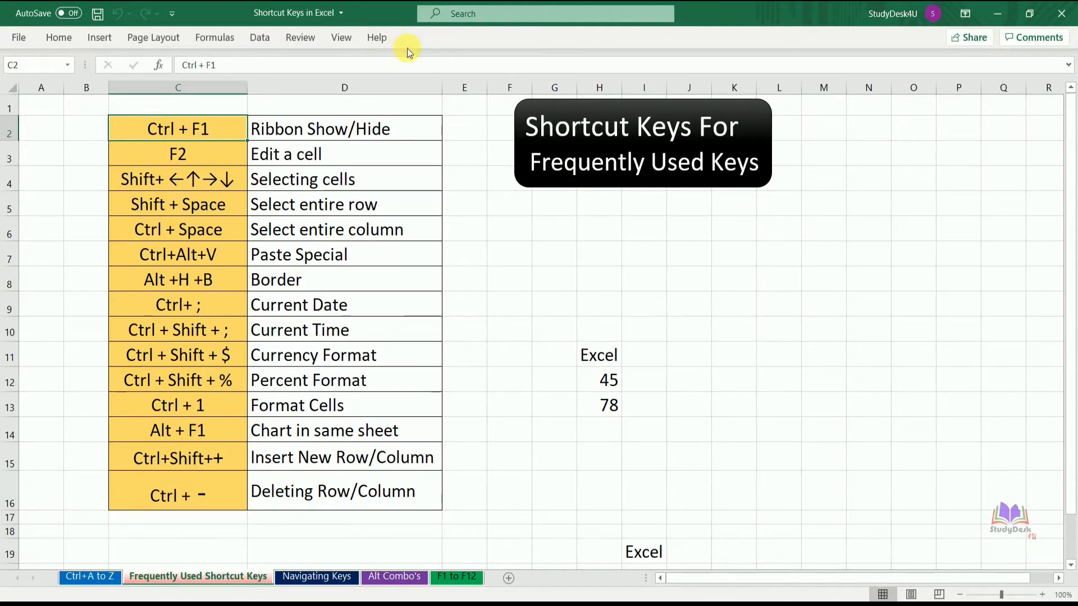
{"action": "key", "text": "ctrl+F1"}
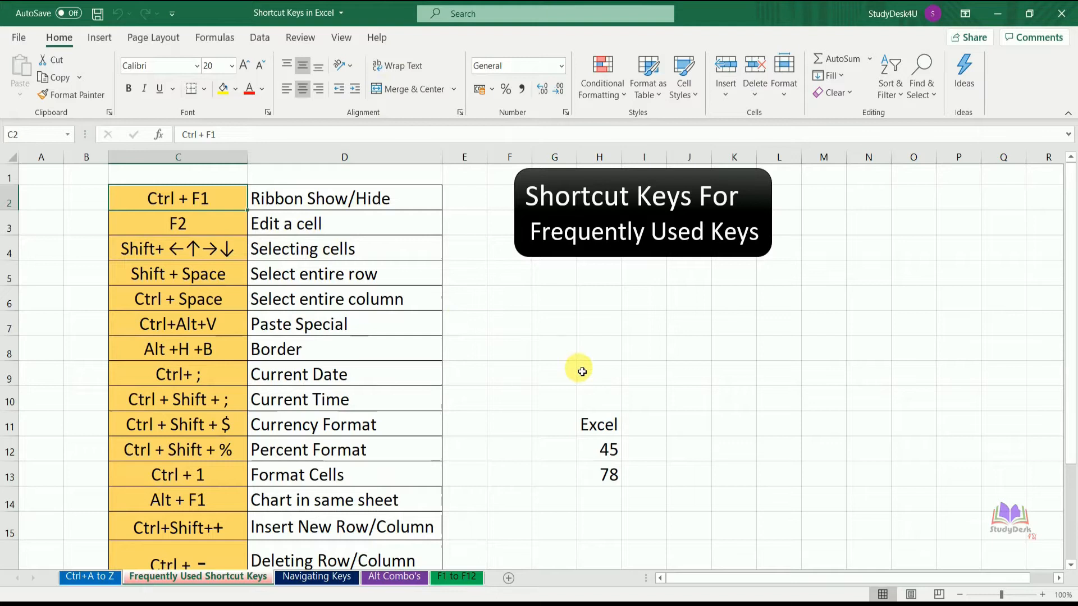
Edit cell H11 in place, extending its text to "Excel basics"
{"action": "left_click", "coordinate": [690, 428]}
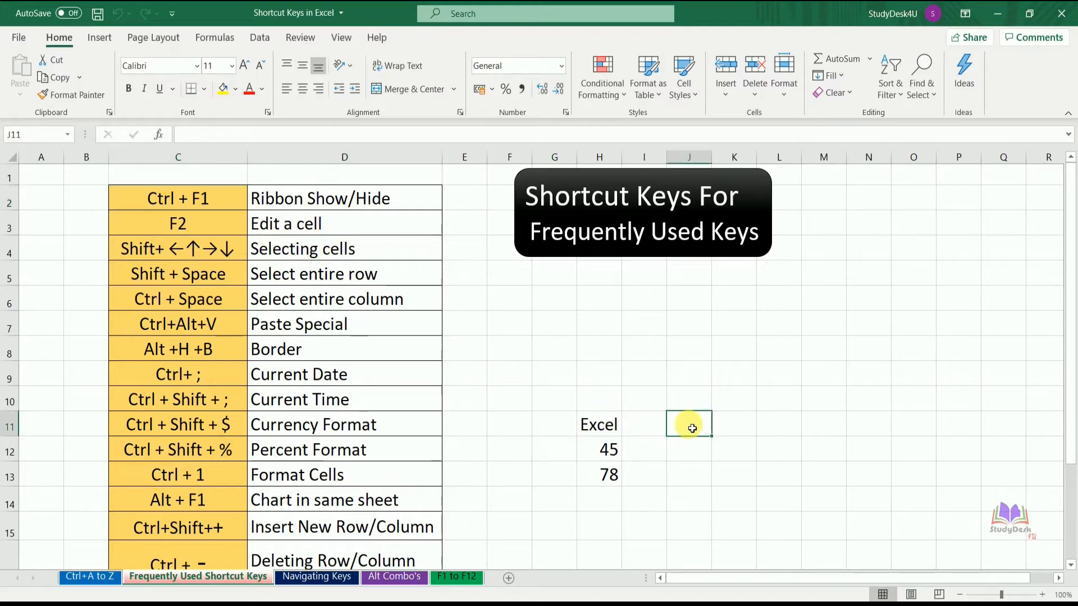
{"action": "left_click", "coordinate": [611, 429]}
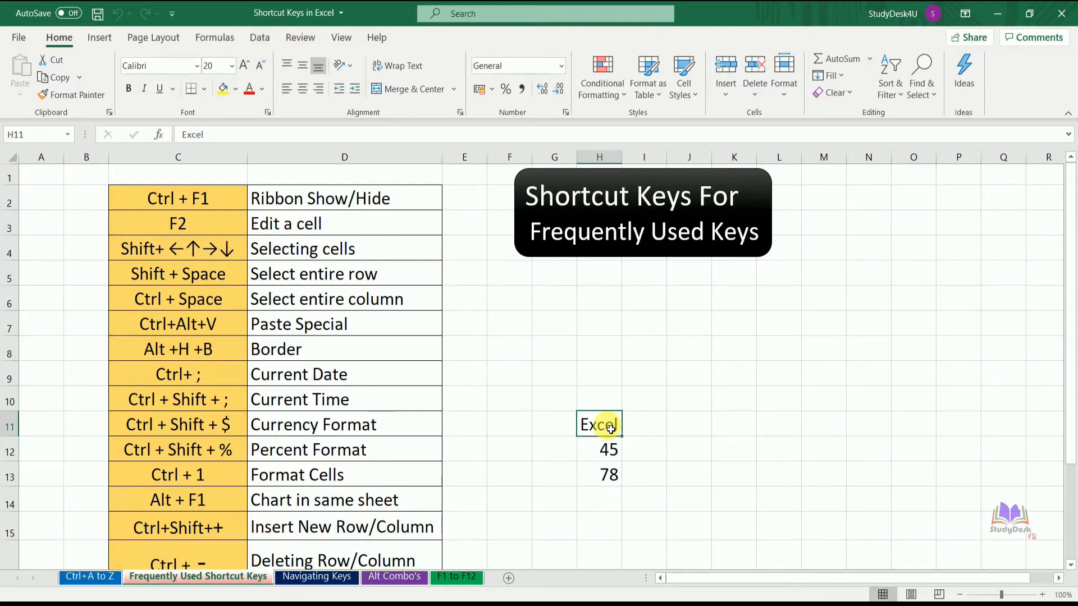
{"action": "key", "text": "F2"}
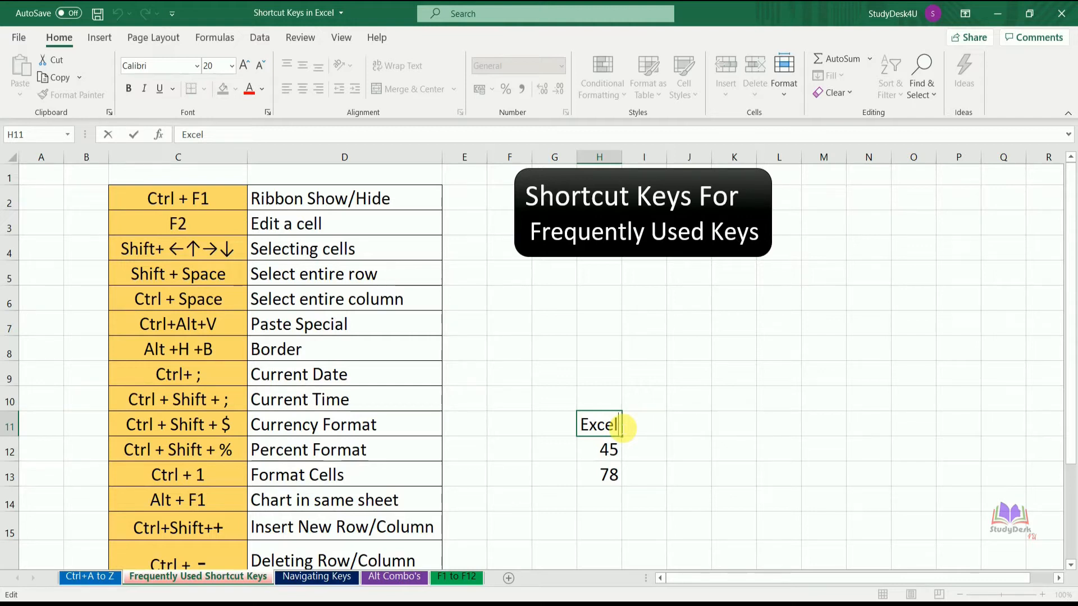
{"action": "type", "text": "basics"}
{"action": "key", "text": "Return"}
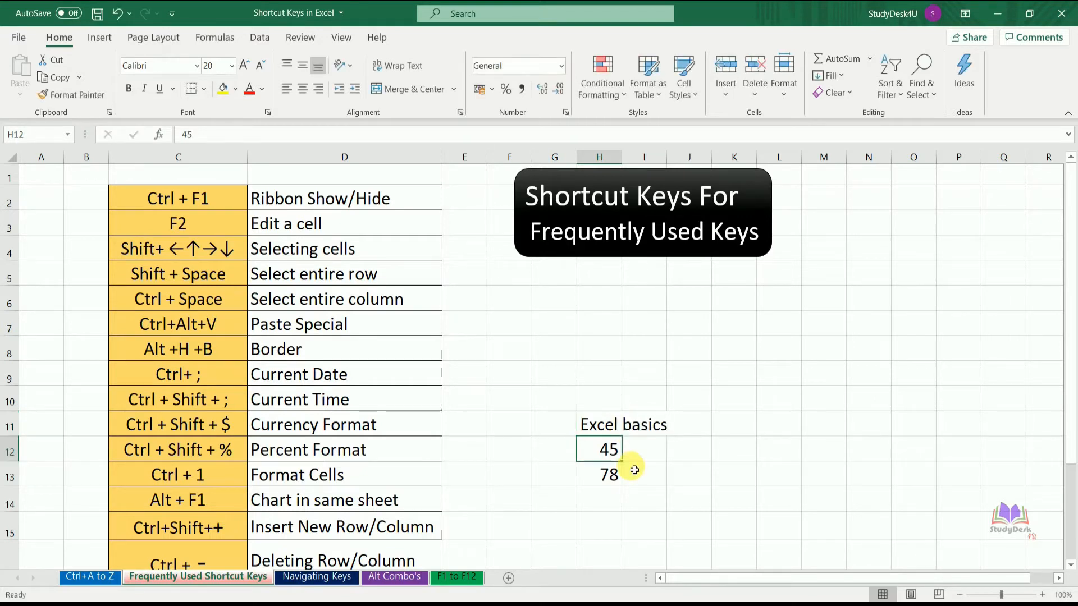
Enter "Excel" in cell K12 and edit the cell in place so it reads "Excel basics"
{"action": "left_click", "coordinate": [750, 452]}
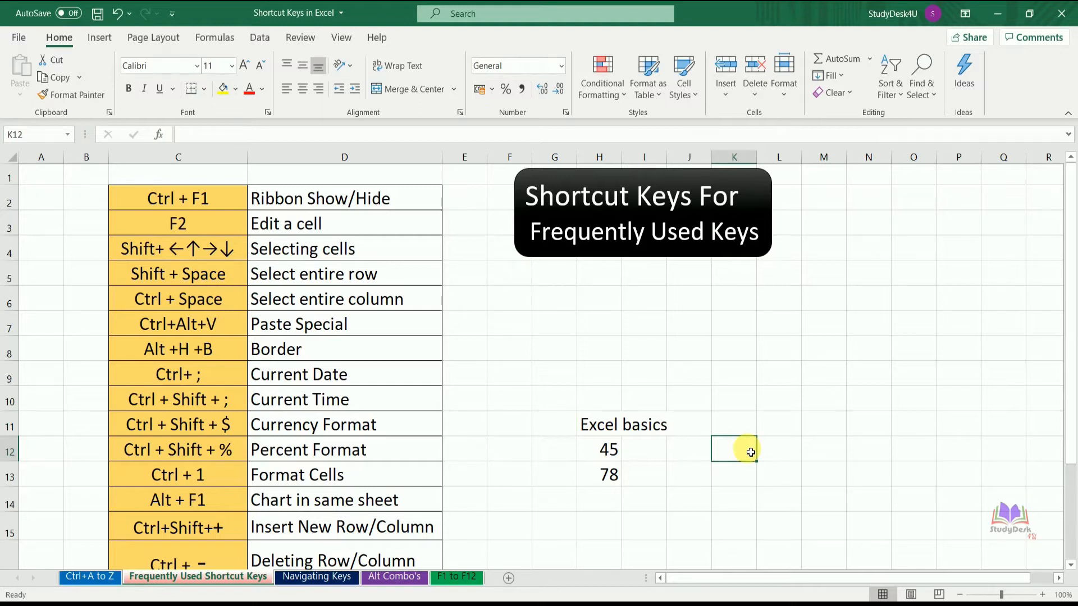
{"action": "type", "text": "Excel"}
{"action": "key", "text": "Return"}
{"action": "left_click", "coordinate": [750, 452]}
{"action": "key", "text": "F2"}
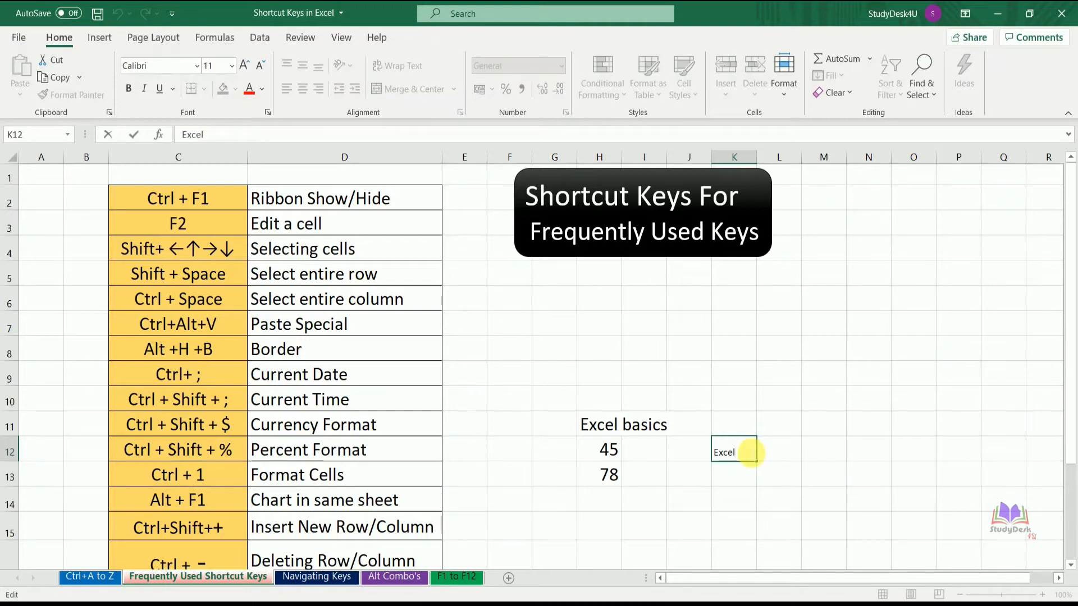
{"action": "type", "text": "basics"}
{"action": "left_click", "coordinate": [913, 298]}
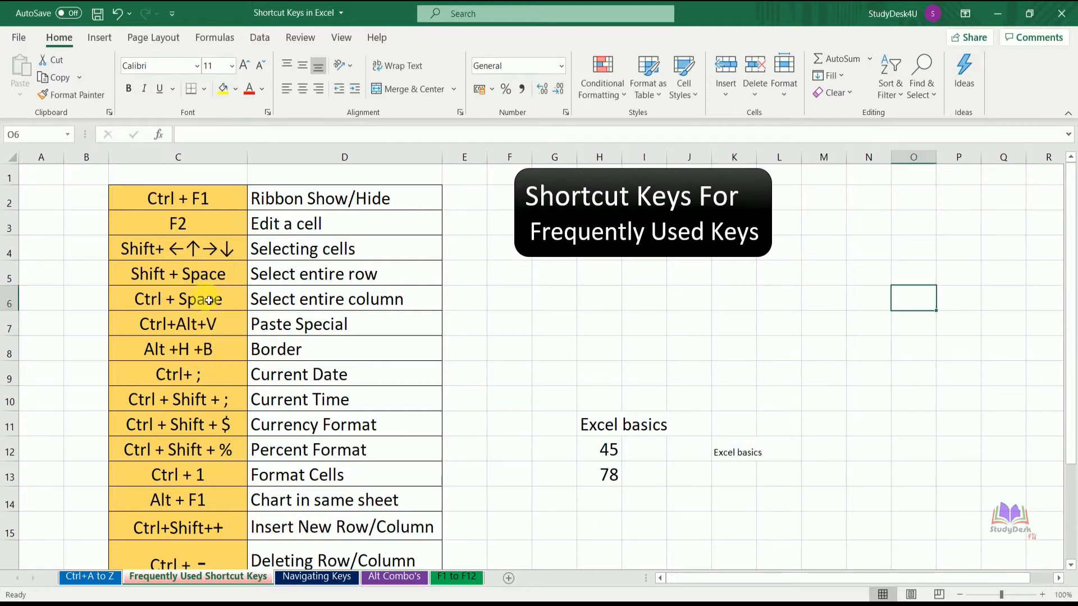
Starting from cell M10, extend the selection cell by cell in all four directions, ending with K10:M14 selected
{"action": "left_click", "coordinate": [206, 249]}
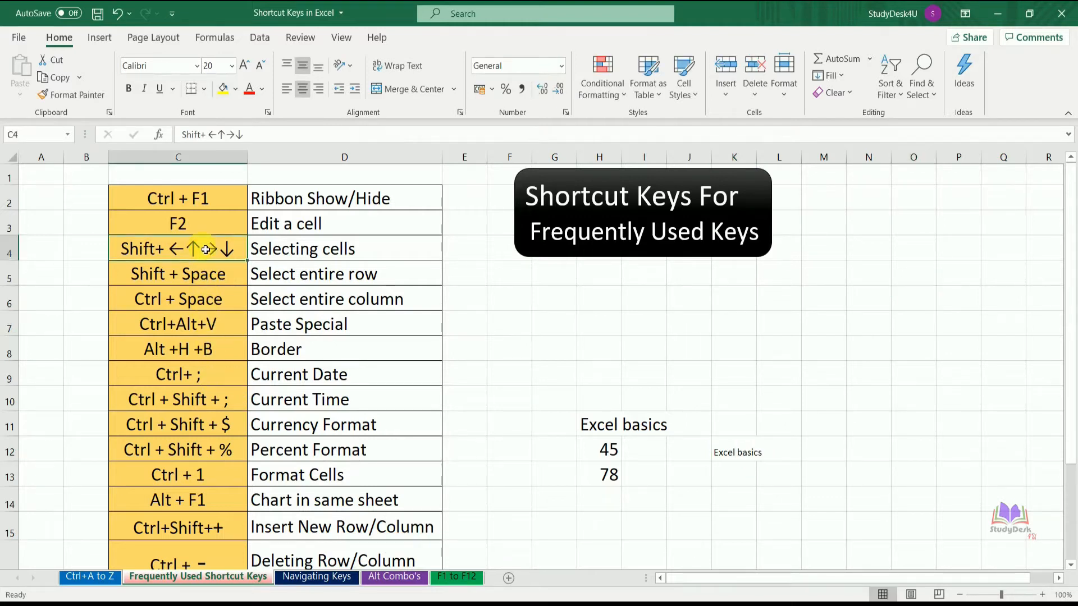
{"action": "left_click", "coordinate": [832, 405]}
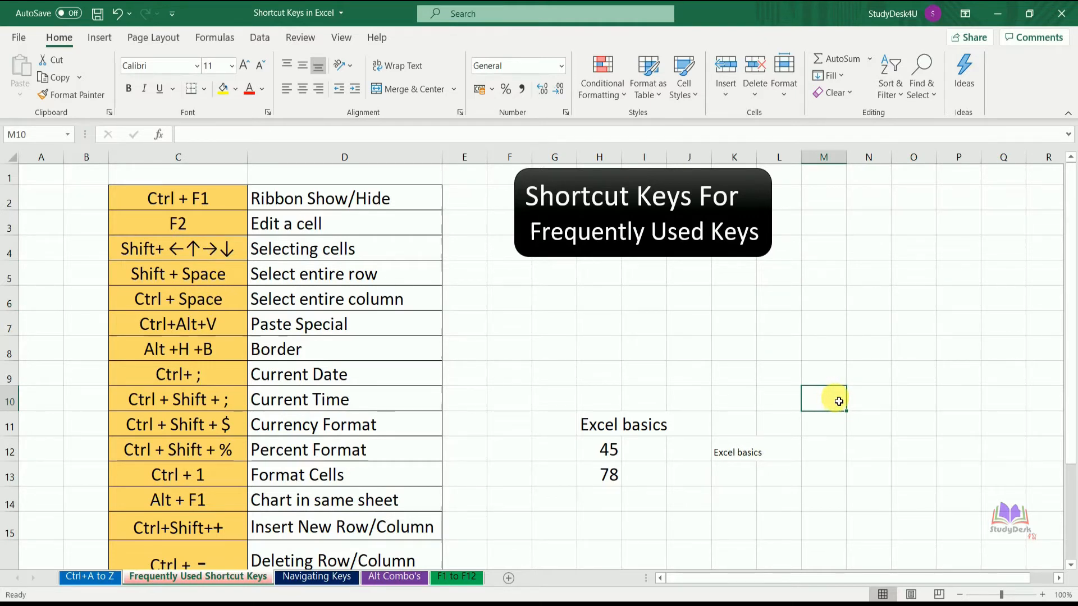
{"action": "key", "text": "shift+Right"}
{"action": "key", "text": "shift+Right"}
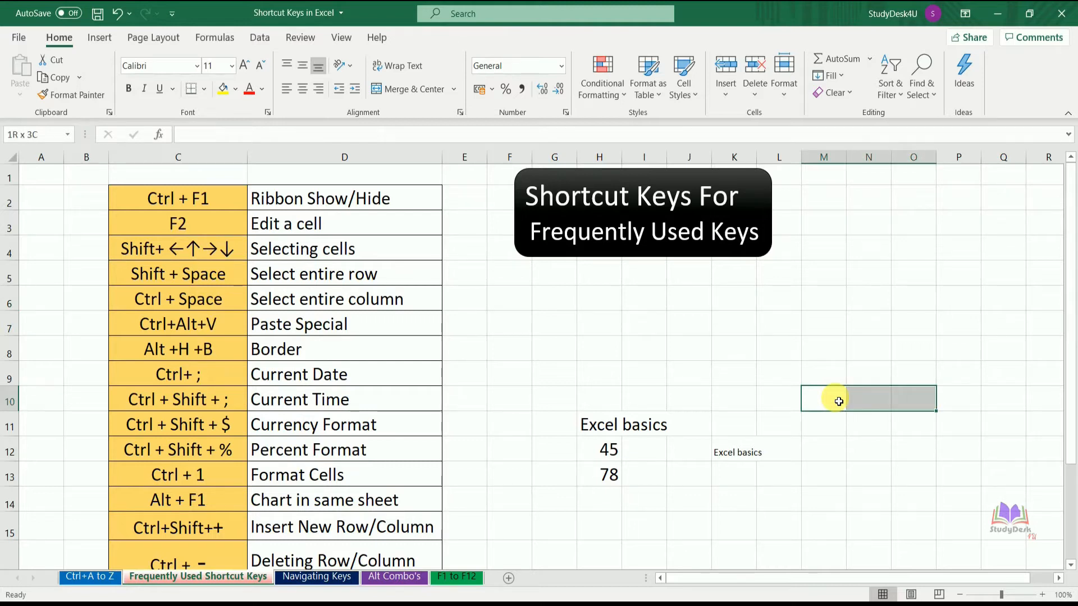
{"action": "key", "text": "shift+Up"}
{"action": "key", "text": "shift+Up"}
{"action": "key", "text": "shift+Down"}
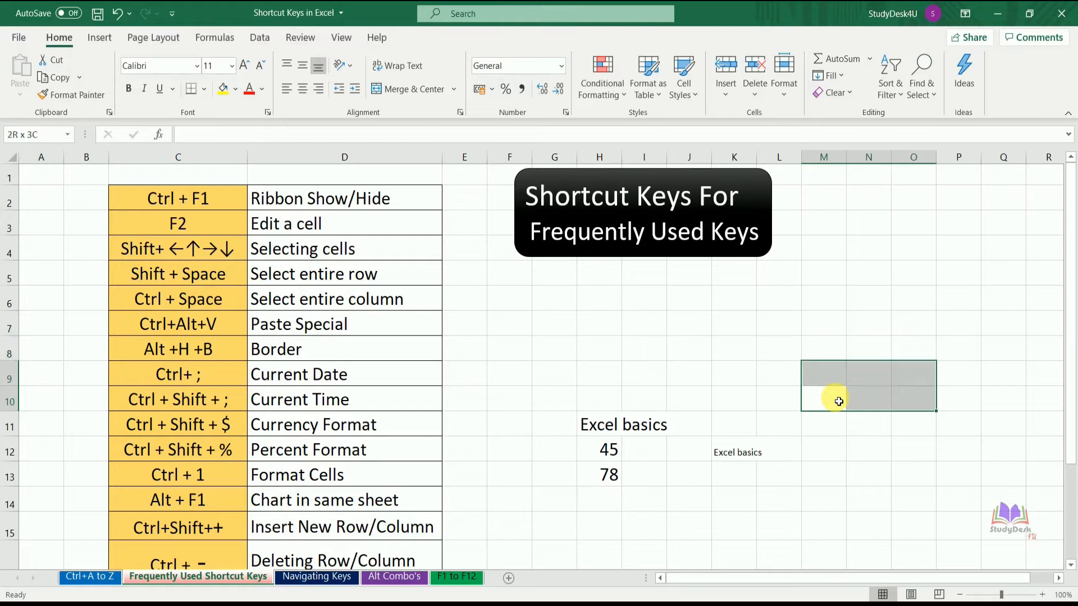
{"action": "key", "text": "shift+Down"}
{"action": "key", "text": "shift+Down"}
{"action": "key", "text": "shift+Down"}
{"action": "key", "text": "shift+Down"}
{"action": "key", "text": "shift+Down"}
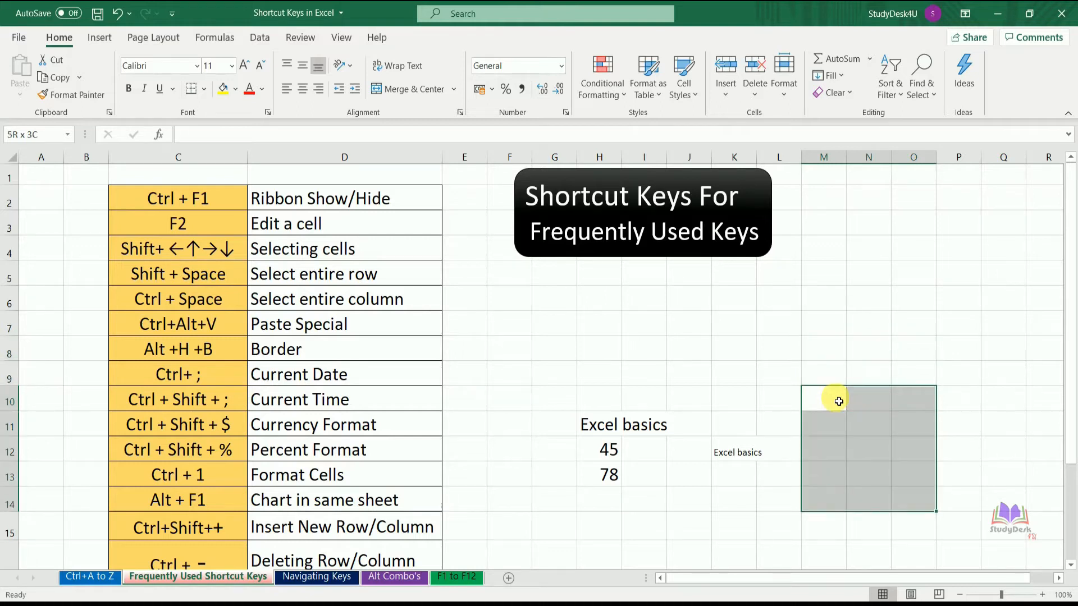
{"action": "key", "text": "shift+Left"}
{"action": "key", "text": "shift+Left"}
{"action": "key", "text": "shift+Left"}
{"action": "key", "text": "shift+Left"}
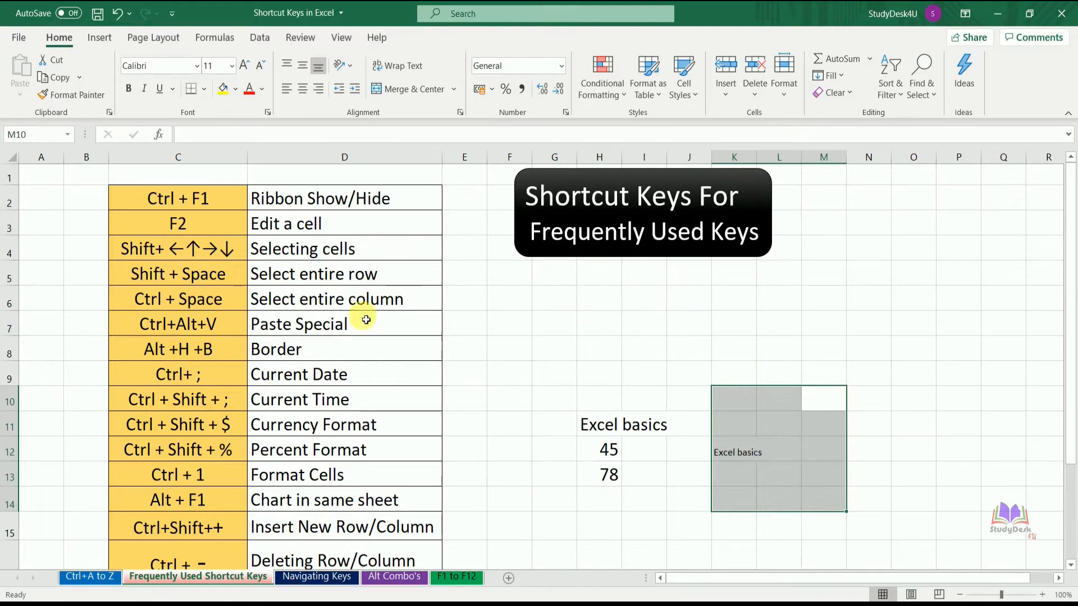
Select the whole of row 11 from cell I11, and release the row by selecting single cells in it
{"action": "left_click", "coordinate": [212, 281]}
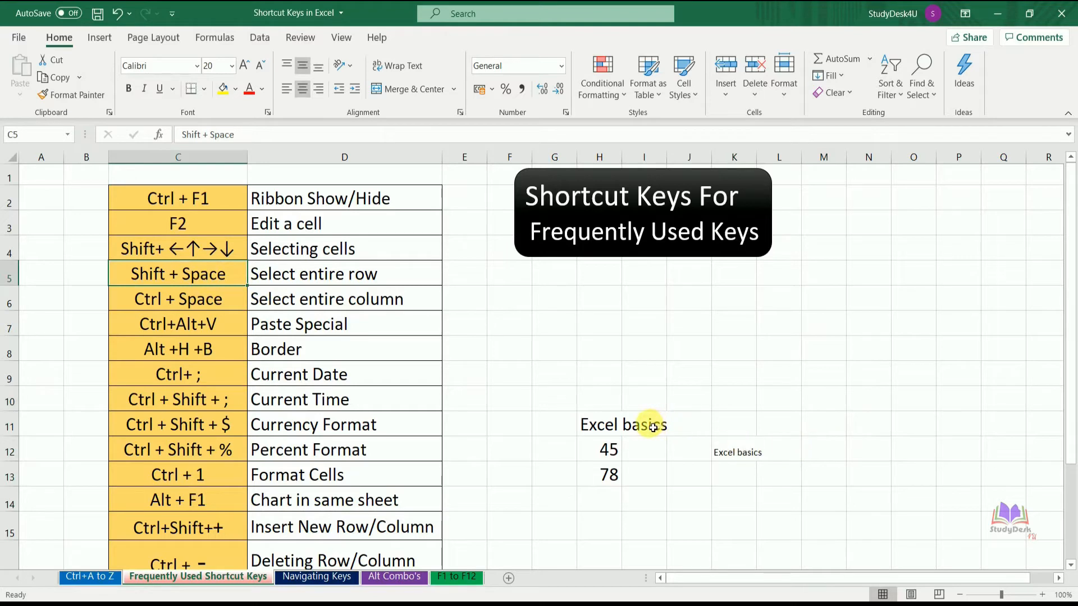
{"action": "left_click", "coordinate": [653, 428]}
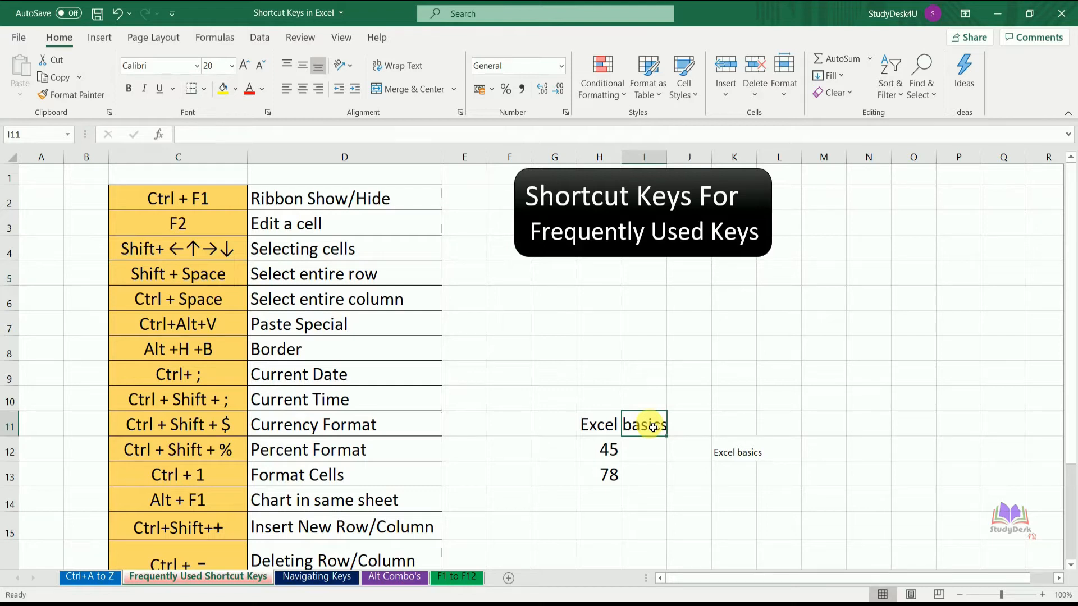
{"action": "key", "text": "shift+space"}
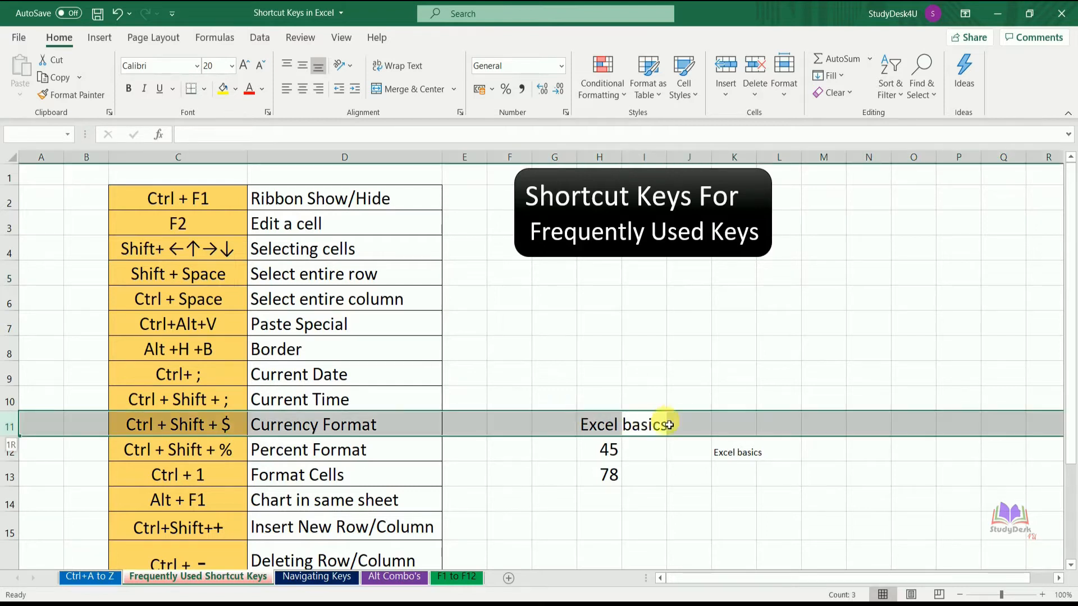
{"action": "left_click", "coordinate": [686, 429]}
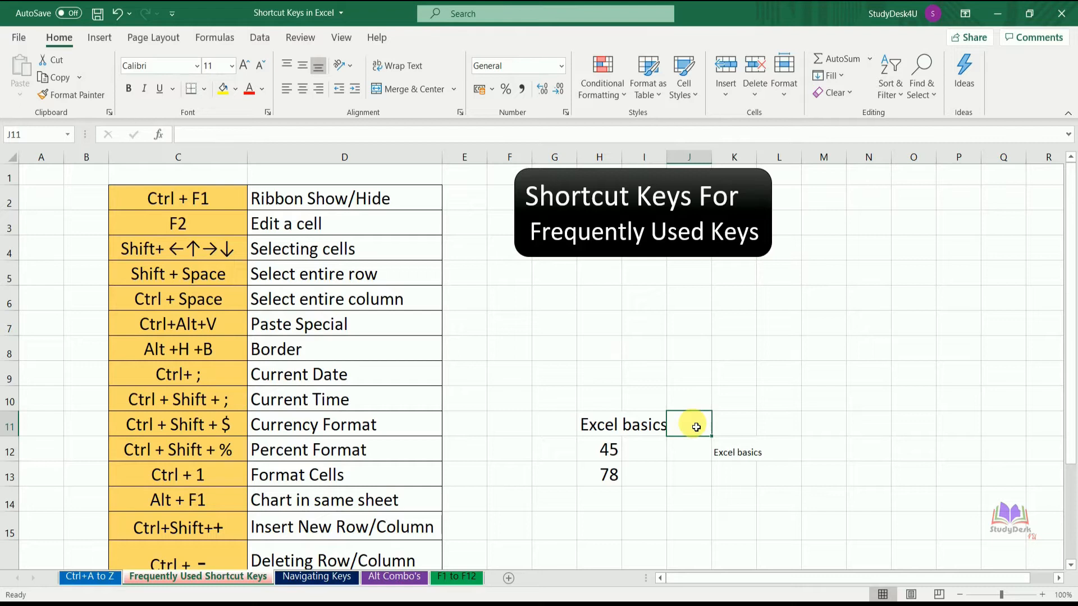
{"action": "left_click", "coordinate": [737, 425]}
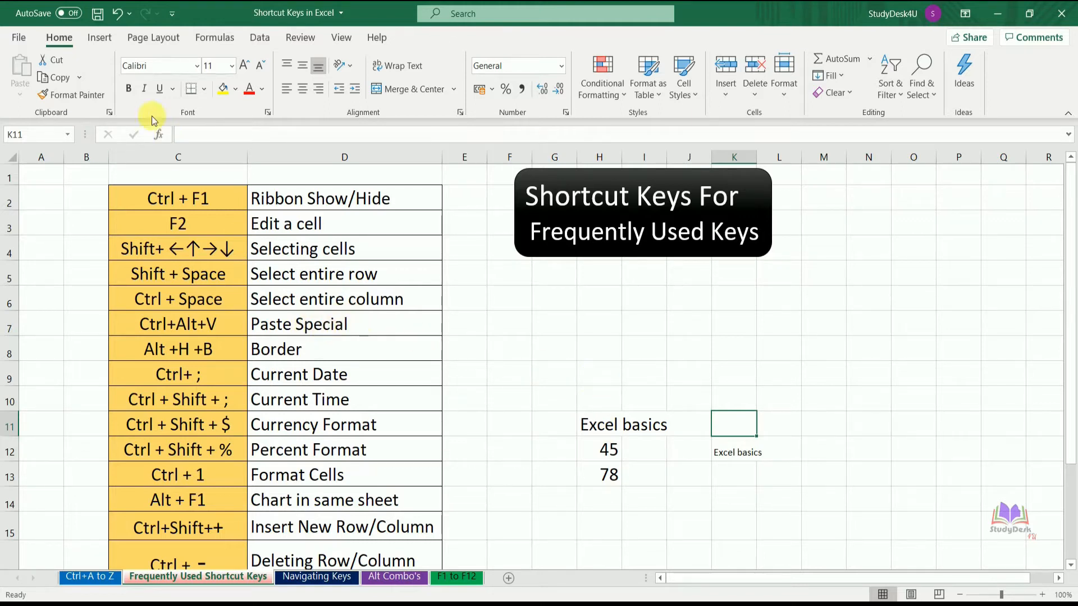
Copy cell H11 and open the list of paste options without choosing one
{"action": "key", "text": "Left"}
{"action": "key", "text": "Left"}
{"action": "key", "text": "Left"}
{"action": "key", "text": "ctrl+c"}
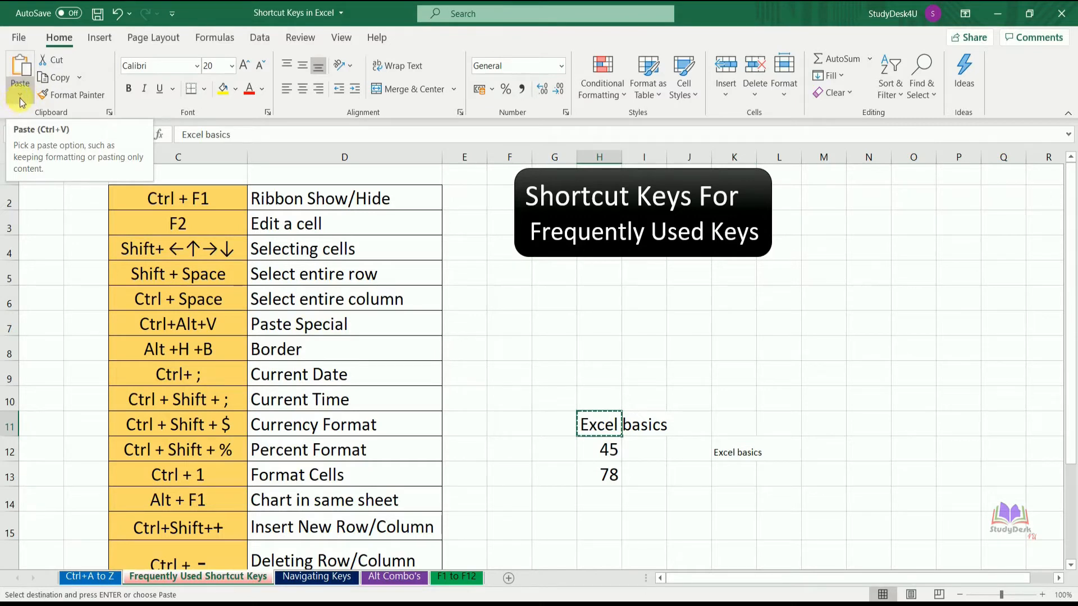
{"action": "left_click", "coordinate": [21, 99]}
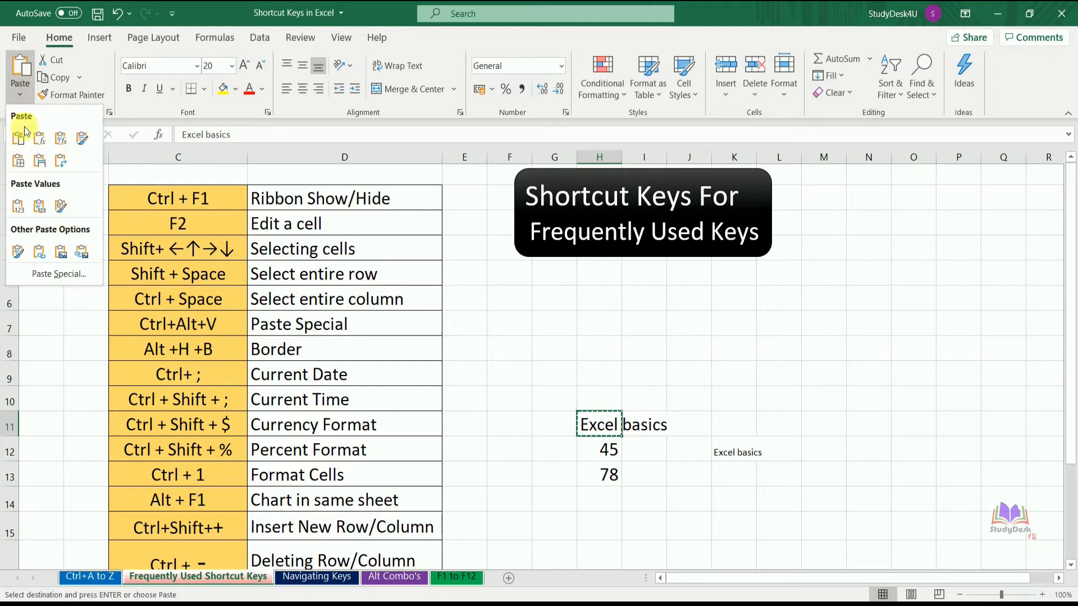
{"action": "left_click", "coordinate": [614, 445]}
Open the Paste Special dialog for cell M13 twice, closing it each time without pasting
{"action": "left_click", "coordinate": [838, 478]}
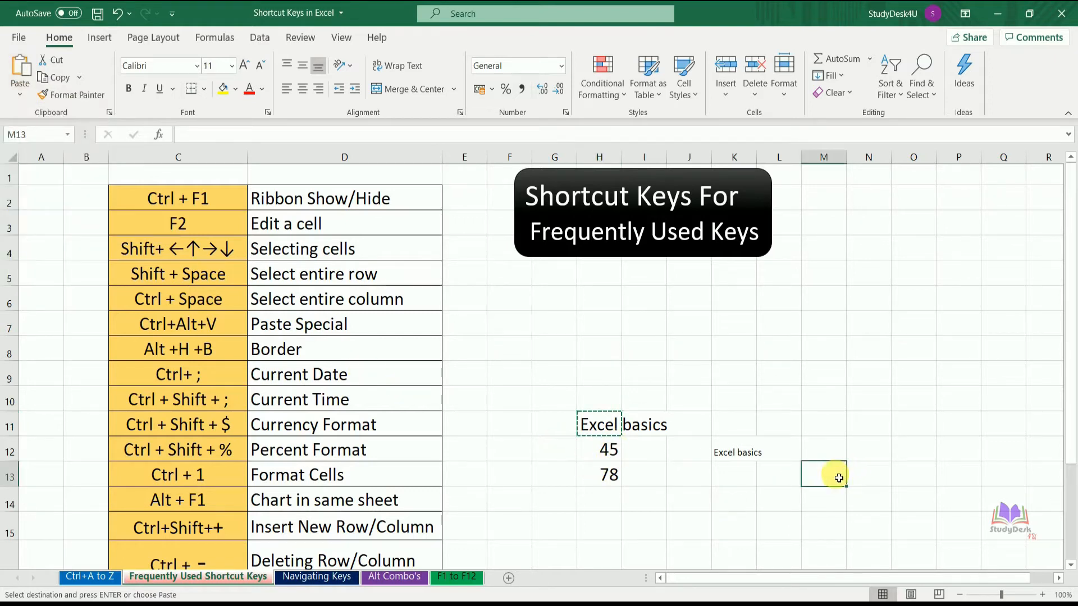
{"action": "right_click", "coordinate": [836, 480]}
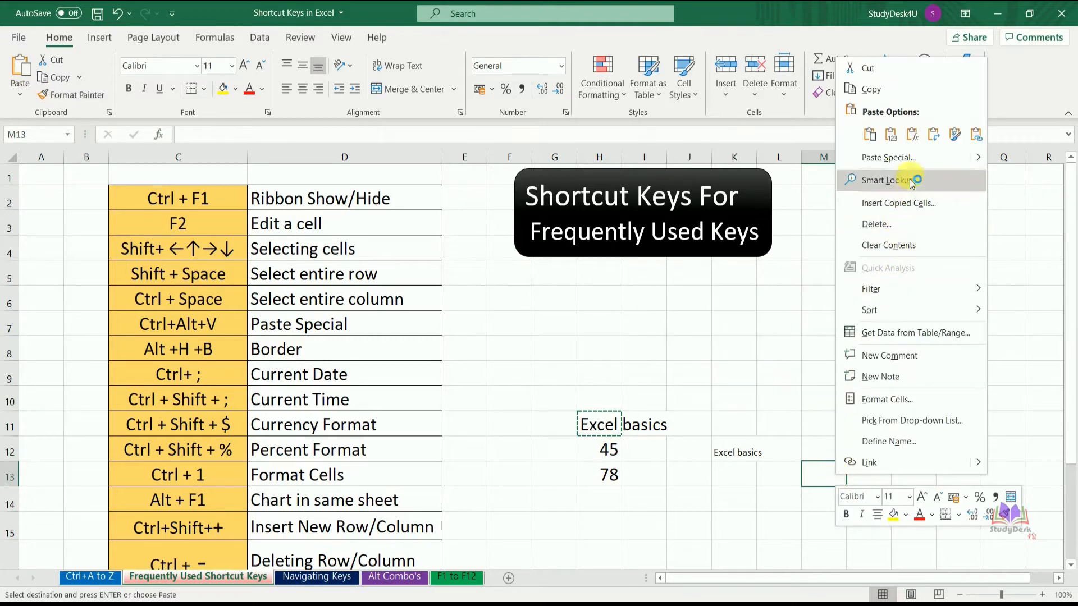
{"action": "mouse_move", "coordinate": [979, 164]}
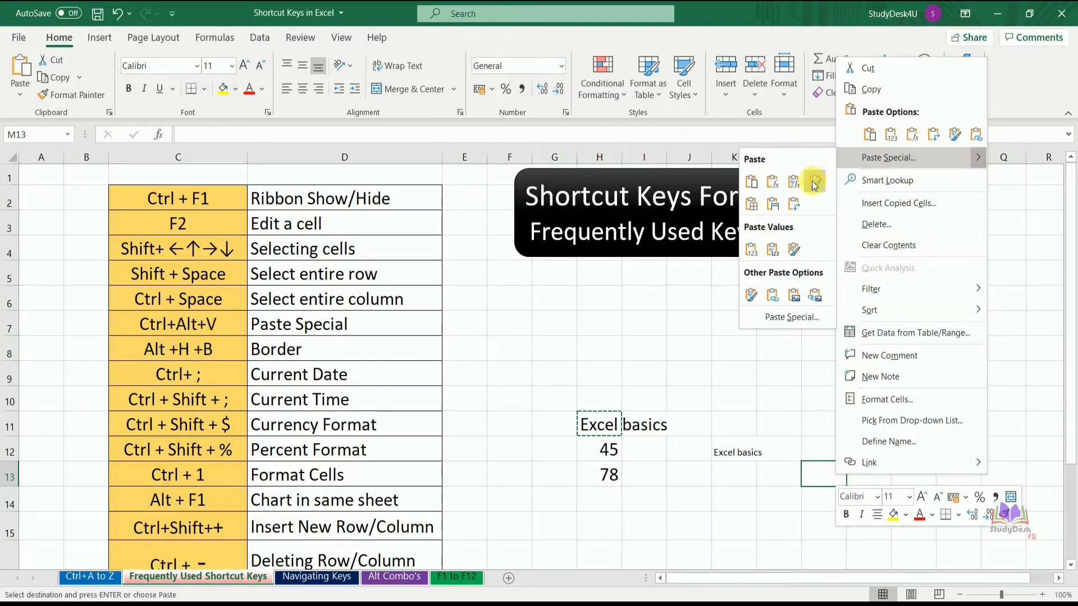
{"action": "left_click", "coordinate": [791, 319]}
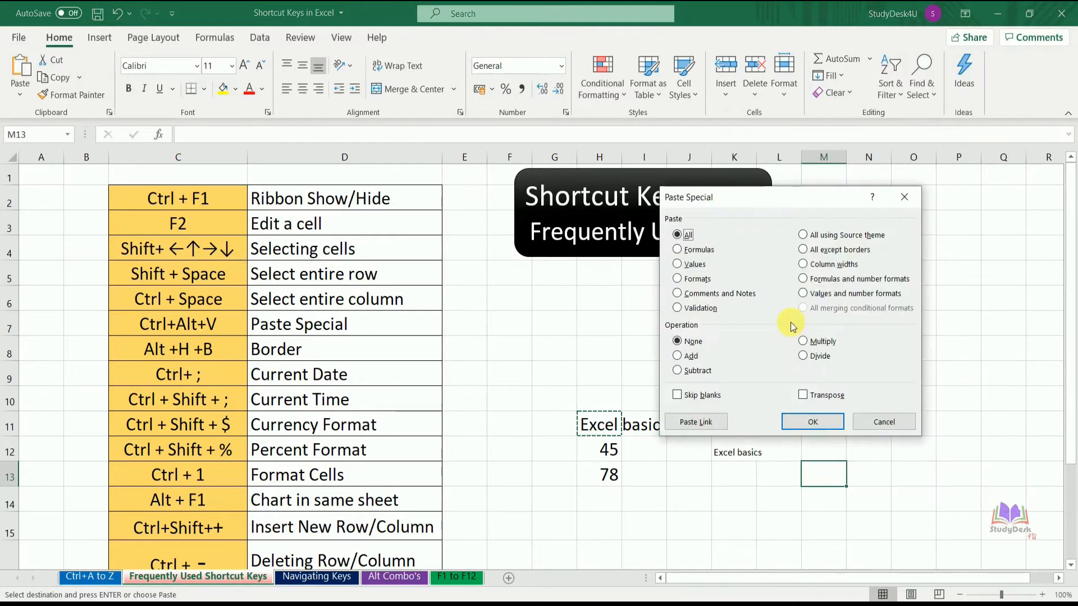
{"action": "left_click", "coordinate": [907, 199]}
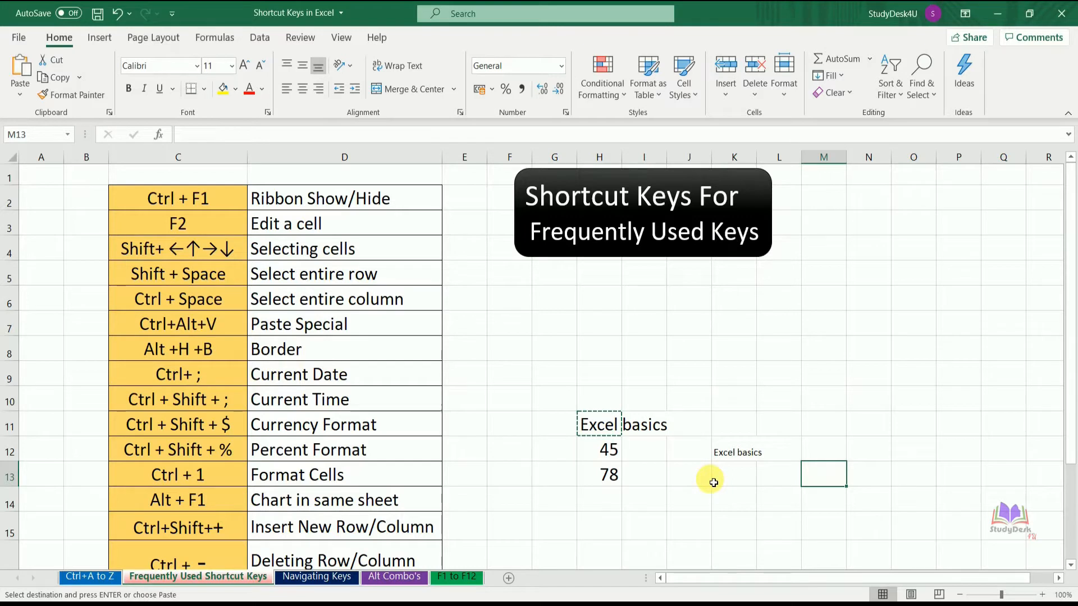
{"action": "key", "text": "ctrl+alt+v"}
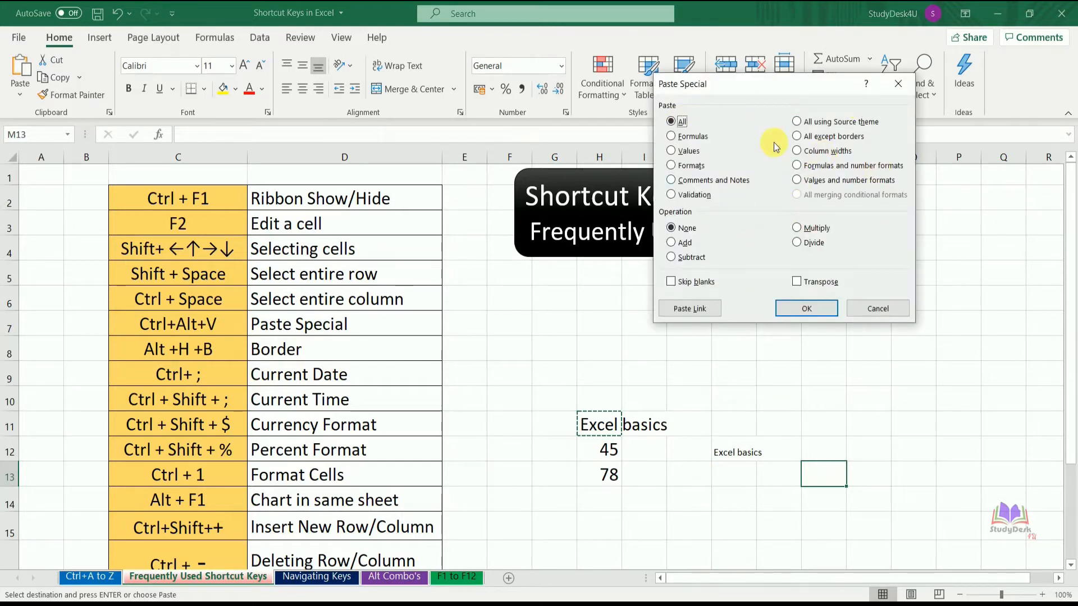
{"action": "left_click", "coordinate": [898, 84]}
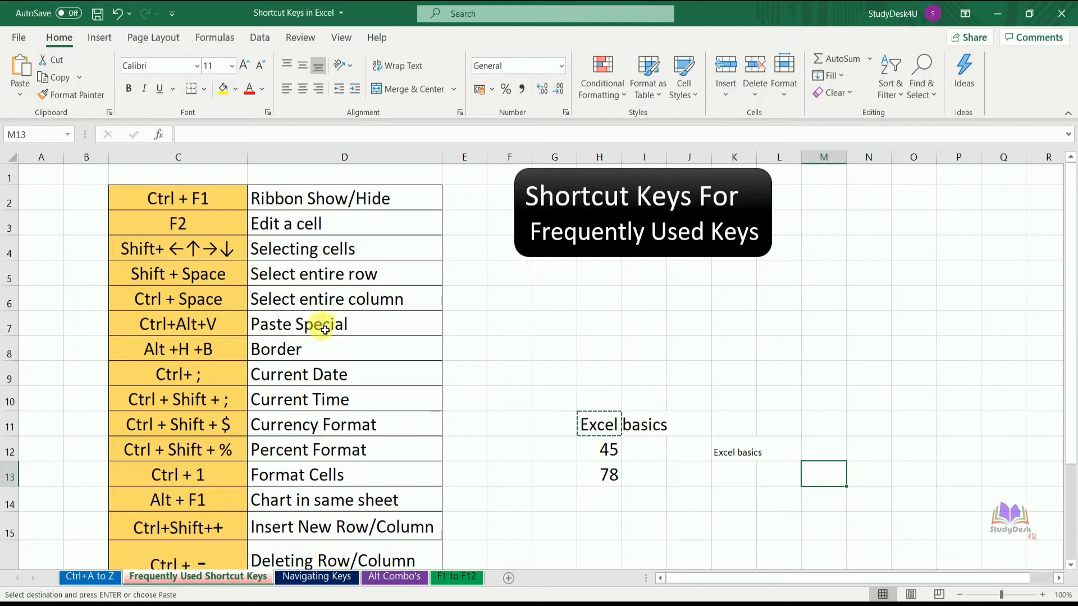
{"action": "left_click", "coordinate": [758, 451]}
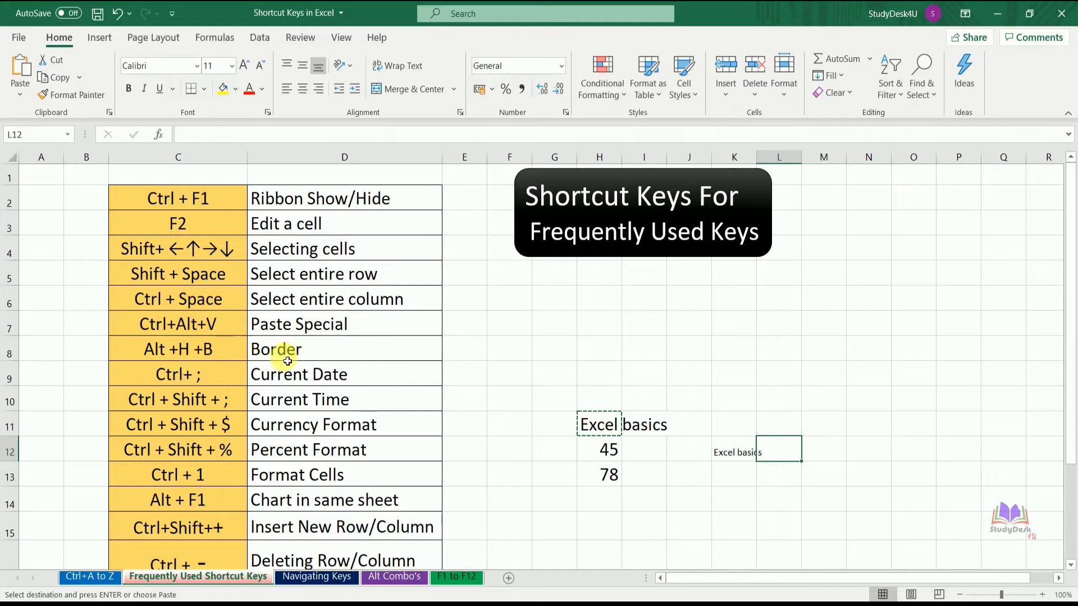
Apply All Borders to cell H13, which contains 78
{"action": "left_click", "coordinate": [603, 479]}
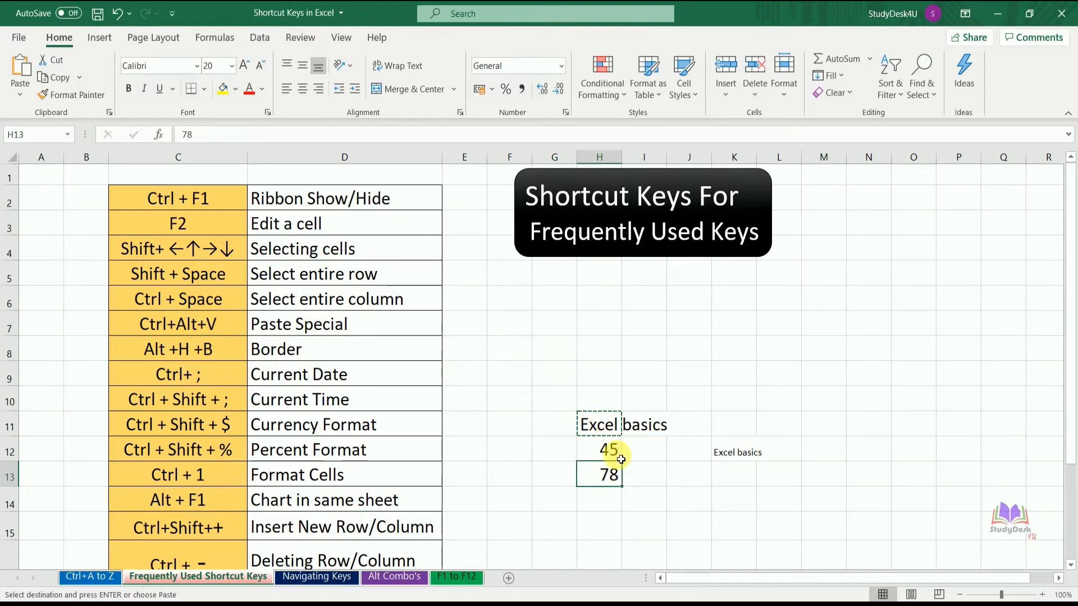
{"action": "key", "text": "alt"}
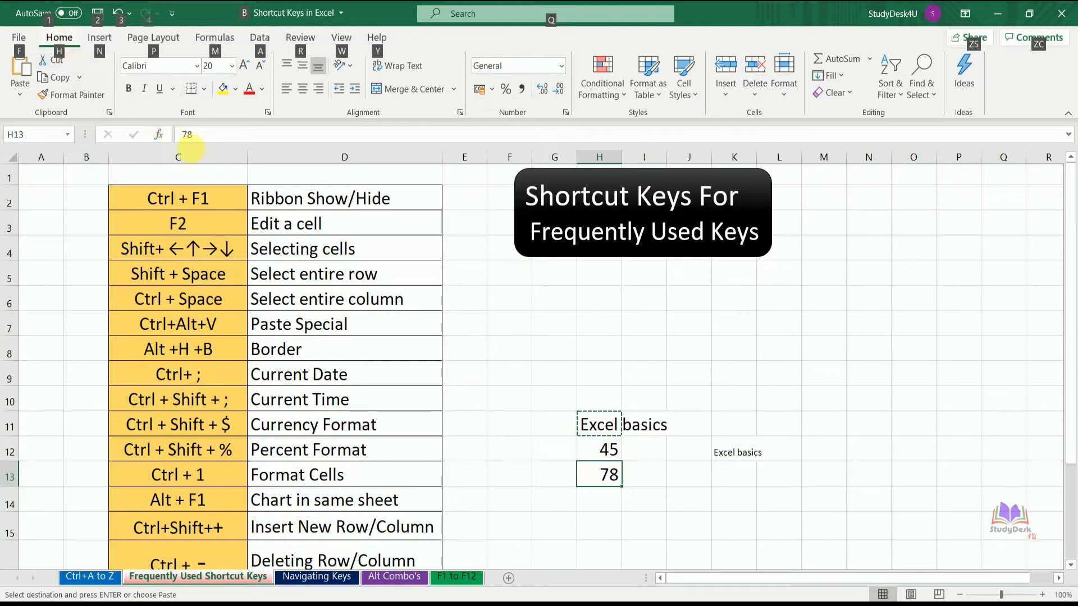
{"action": "key", "text": "h"}
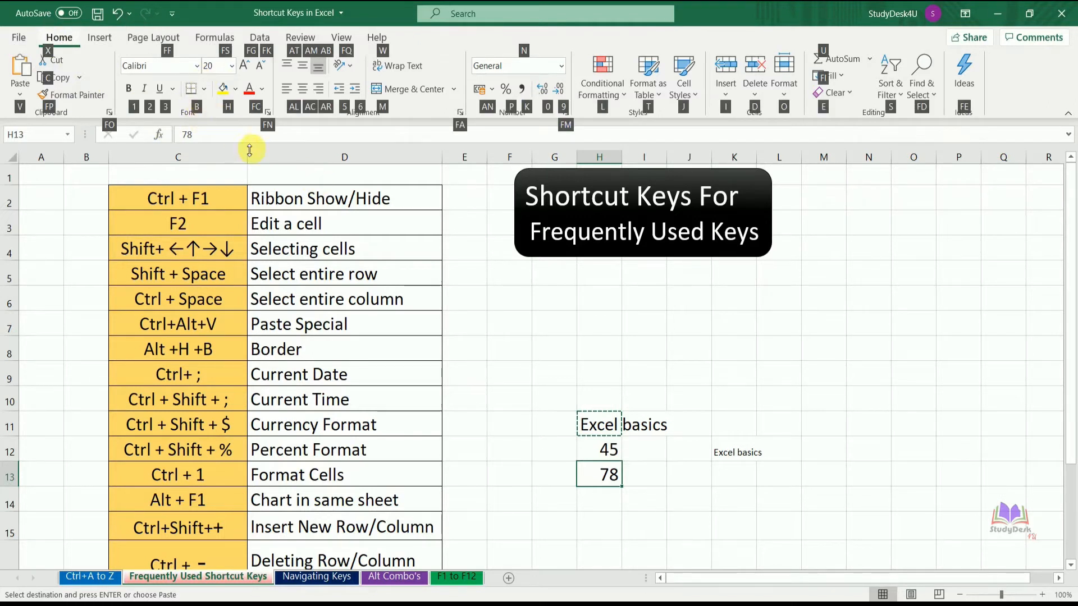
{"action": "key", "text": "b"}
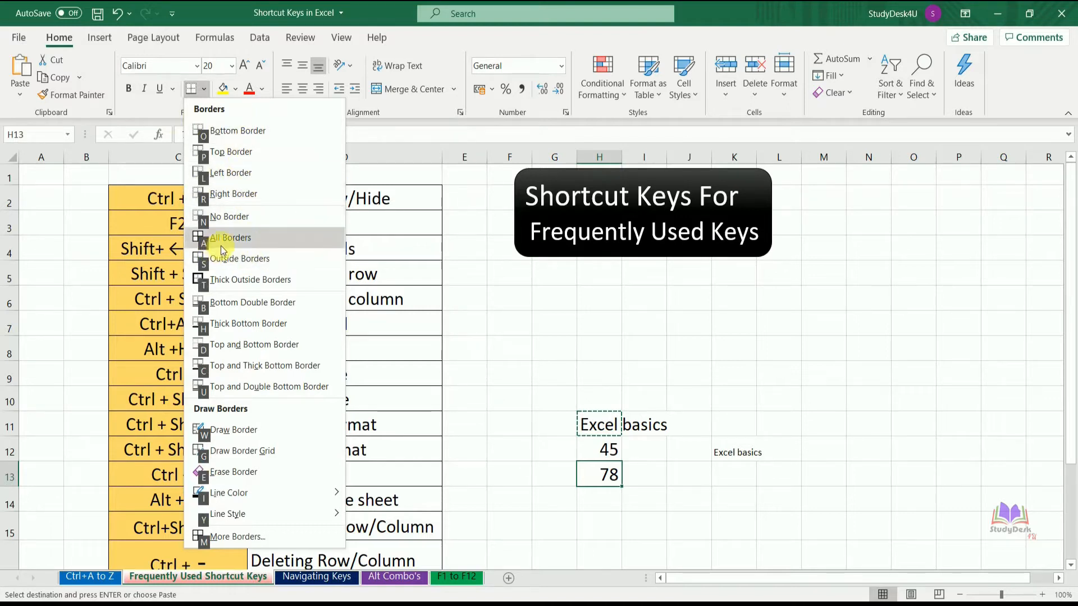
{"action": "left_click", "coordinate": [279, 238]}
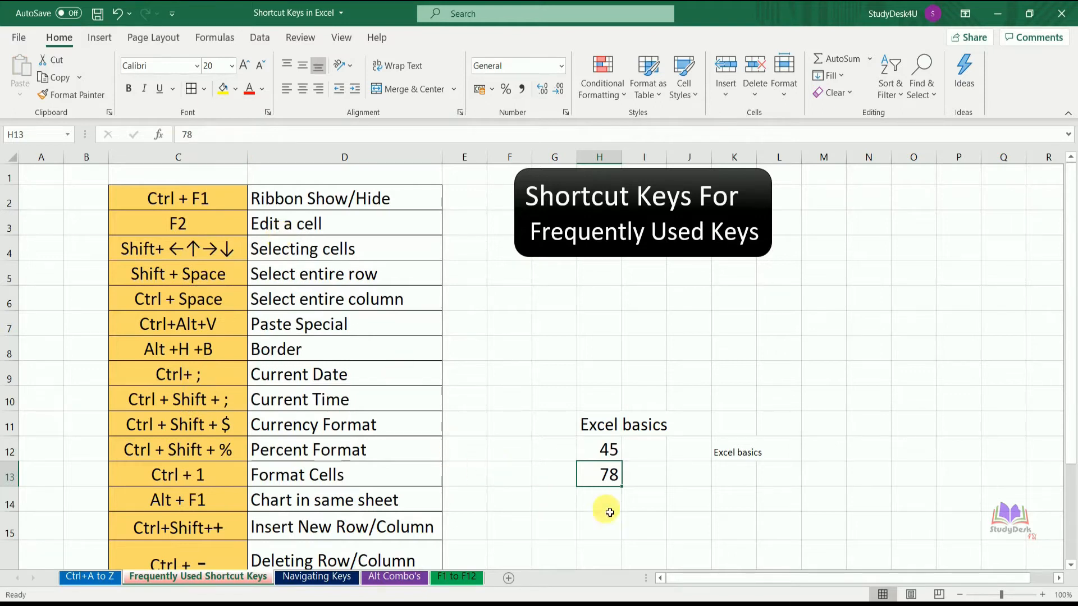
Apply All Borders to the range H11:J11, which holds the text "Excel basics"
{"action": "left_click", "coordinate": [648, 525]}
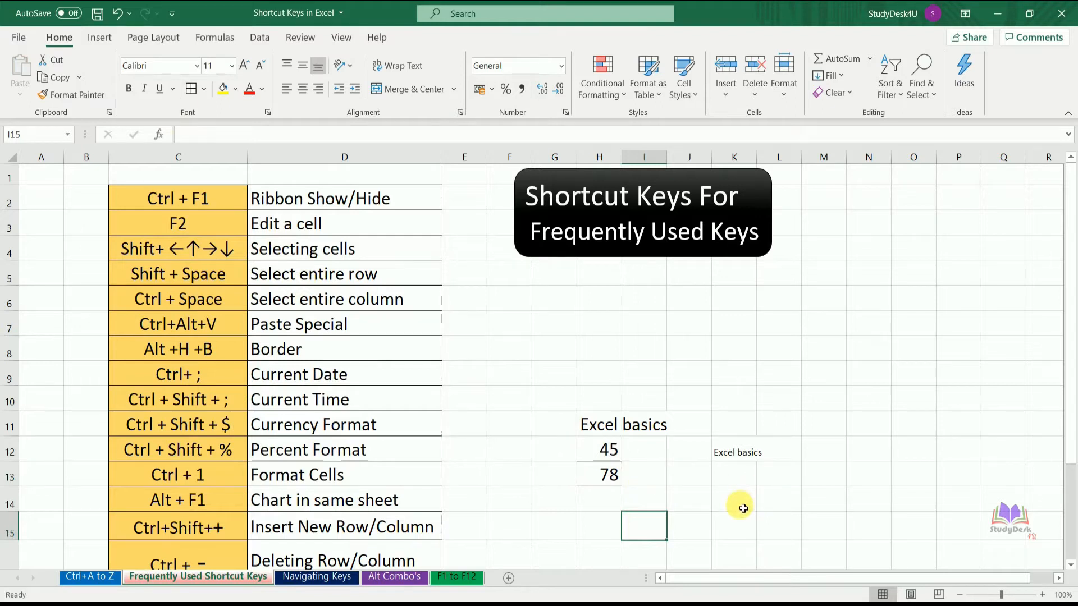
{"action": "left_click", "coordinate": [608, 432]}
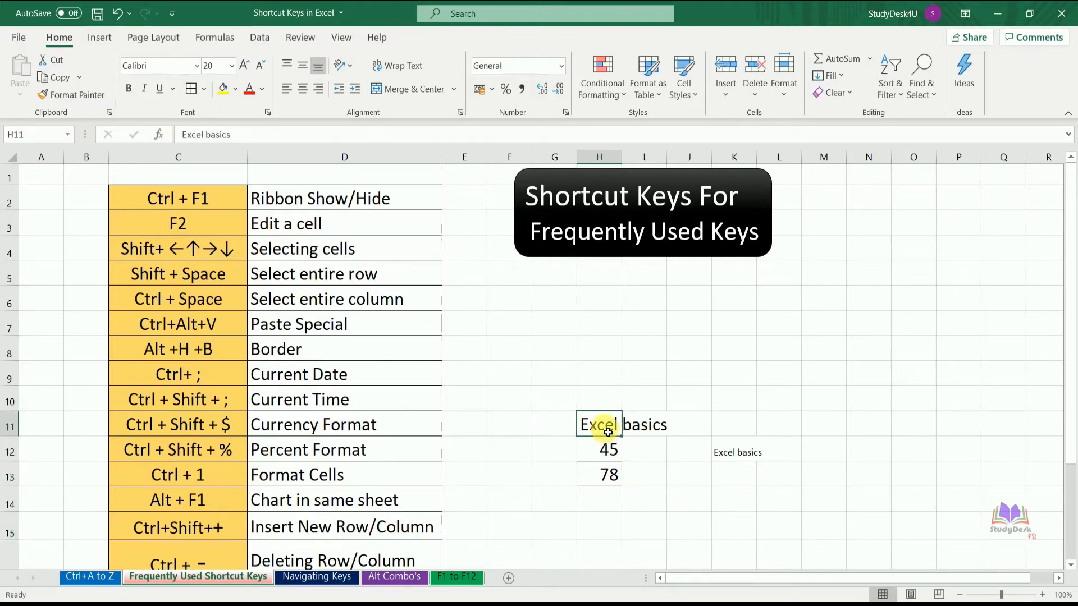
{"action": "left_click_drag", "start_coordinate": [608, 432], "coordinate": [684, 430]}
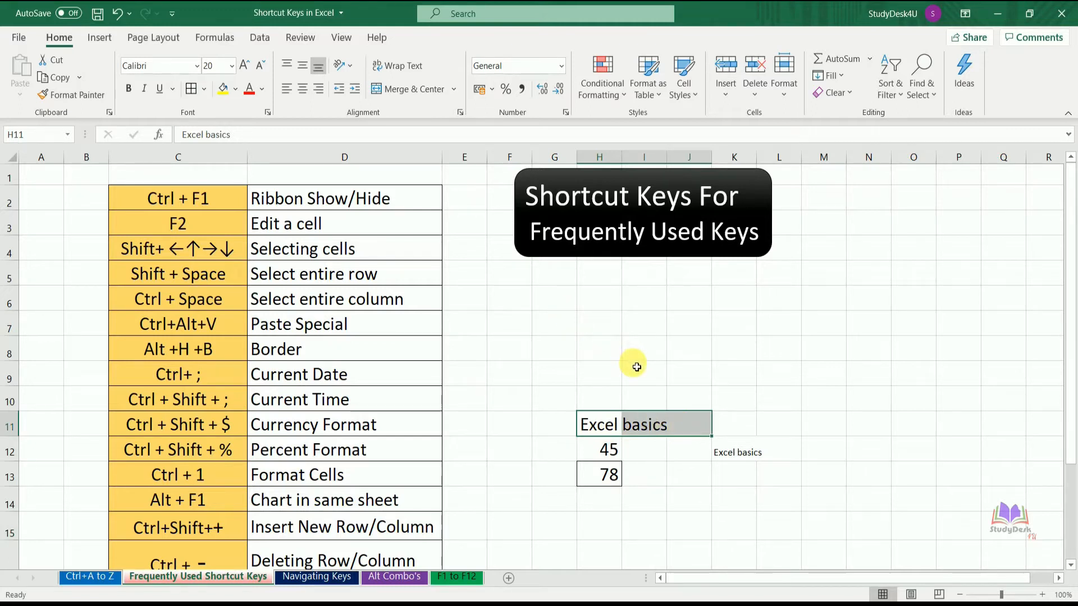
{"action": "key", "text": "alt"}
{"action": "key", "text": "h"}
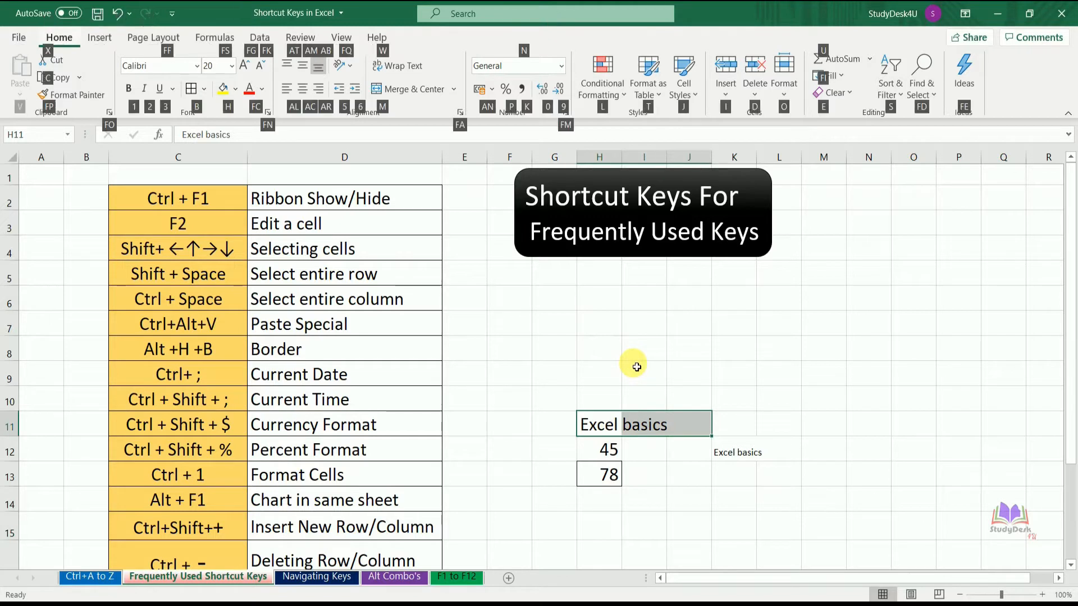
{"action": "key", "text": "b"}
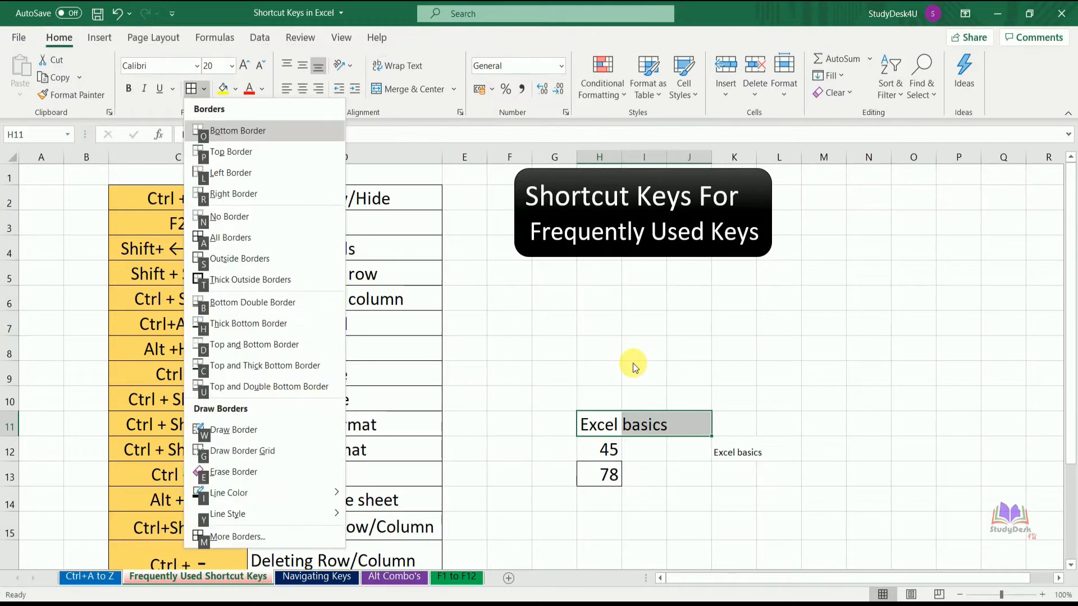
{"action": "key", "text": "a"}
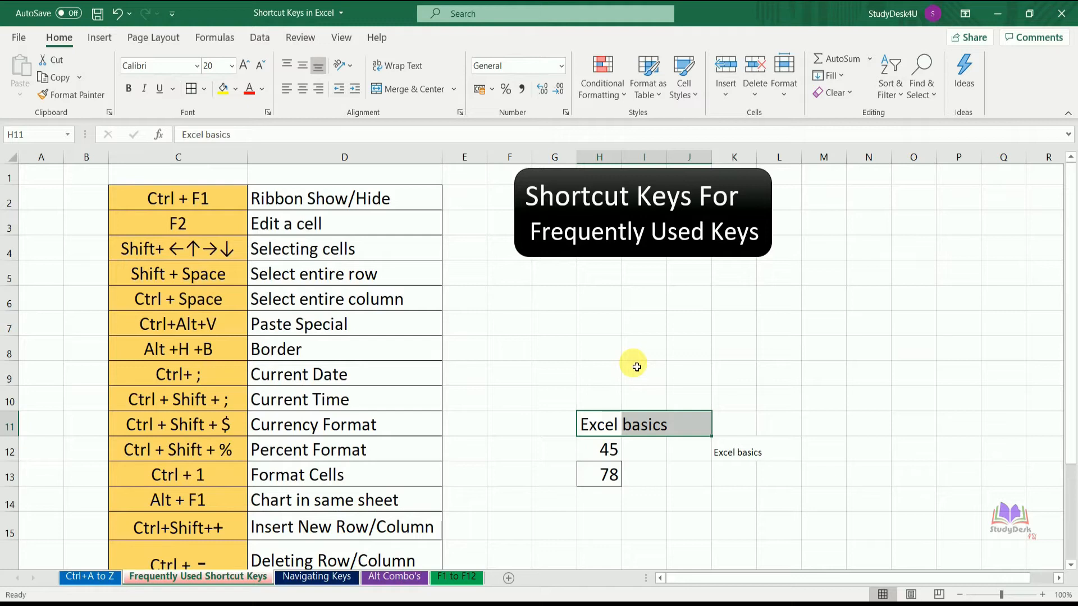
{"action": "key", "text": "Tab"}
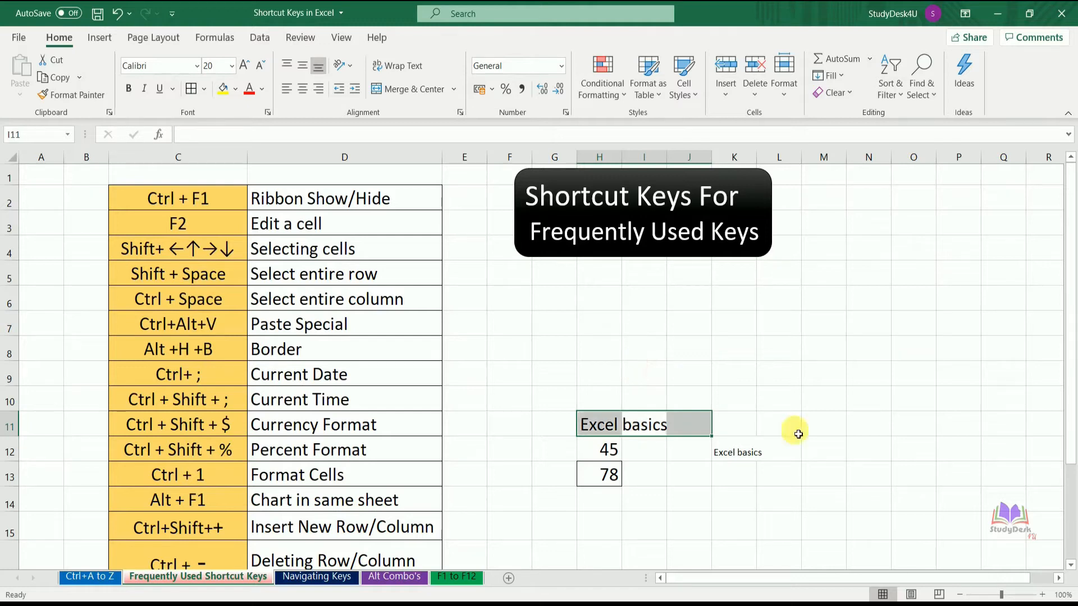
{"action": "left_click", "coordinate": [836, 466]}
{"action": "left_click", "coordinate": [692, 507]}
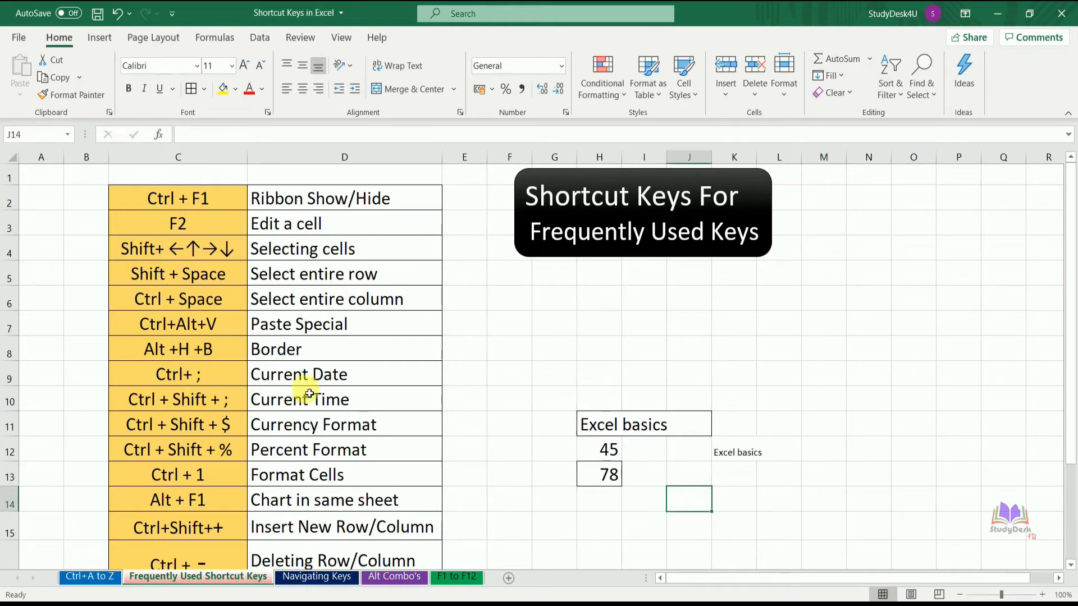
Insert the current date in cell N9 and enter a semicolon in cell N10
{"action": "left_click", "coordinate": [875, 378]}
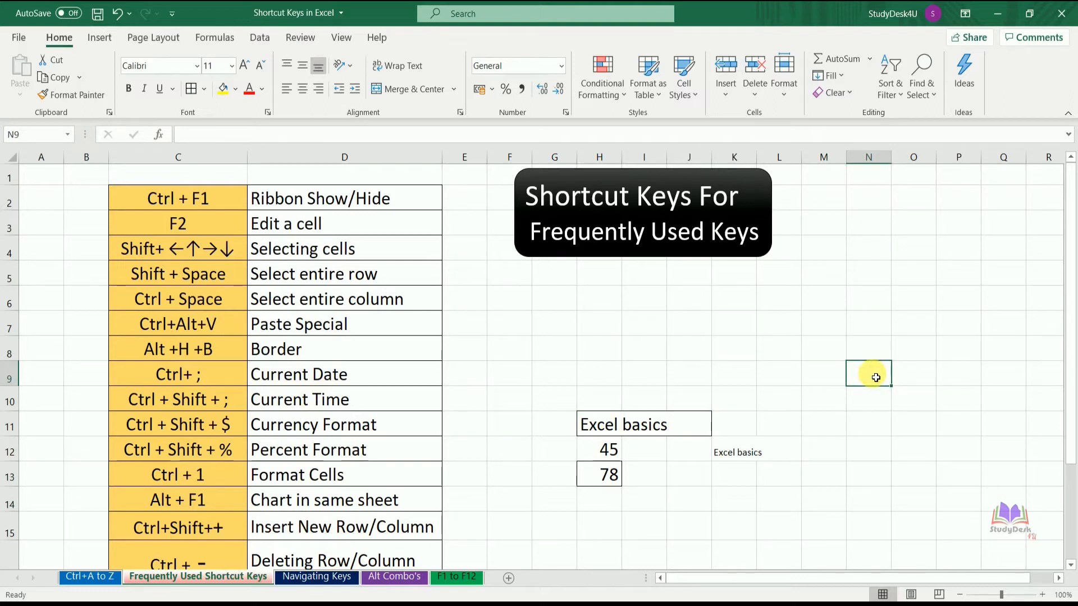
{"action": "key", "text": "ctrl+semicolon"}
{"action": "key", "text": "Return"}
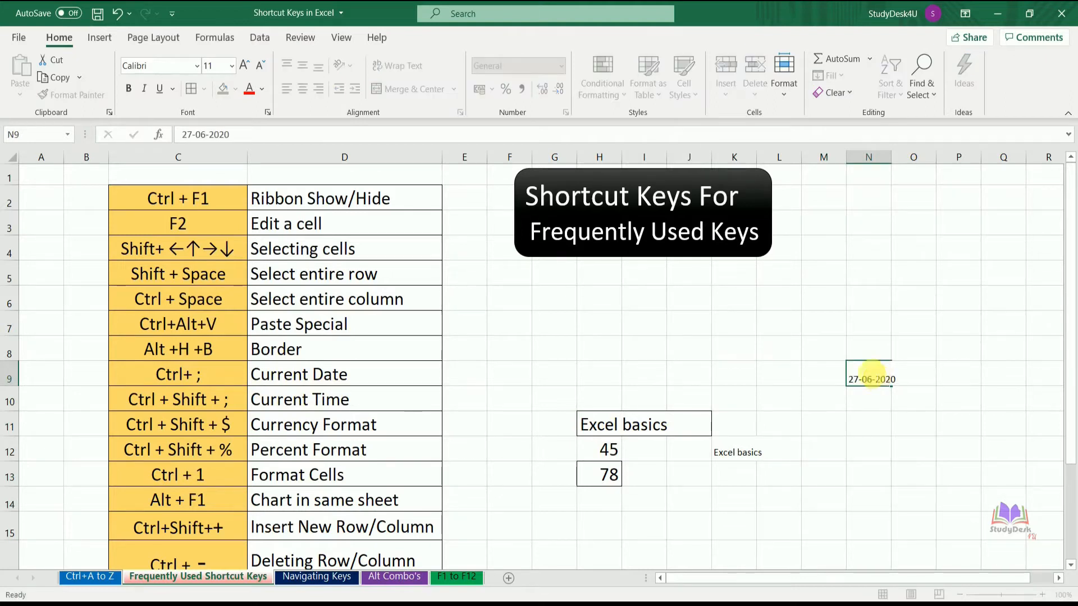
{"action": "type", "text": ";"}
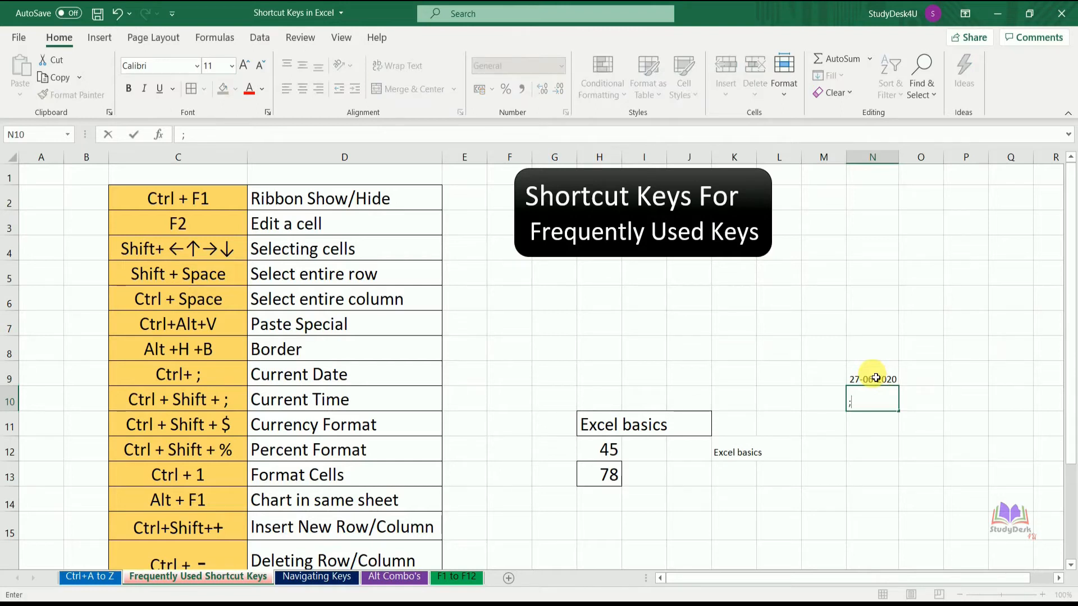
{"action": "key", "text": "Return"}
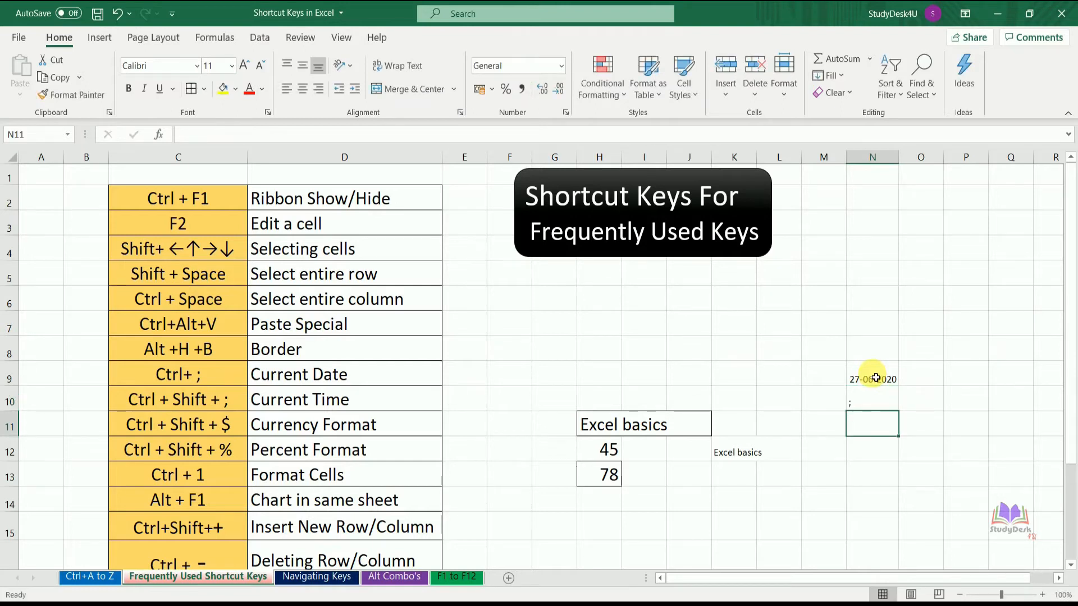
{"action": "left_click", "coordinate": [884, 384]}
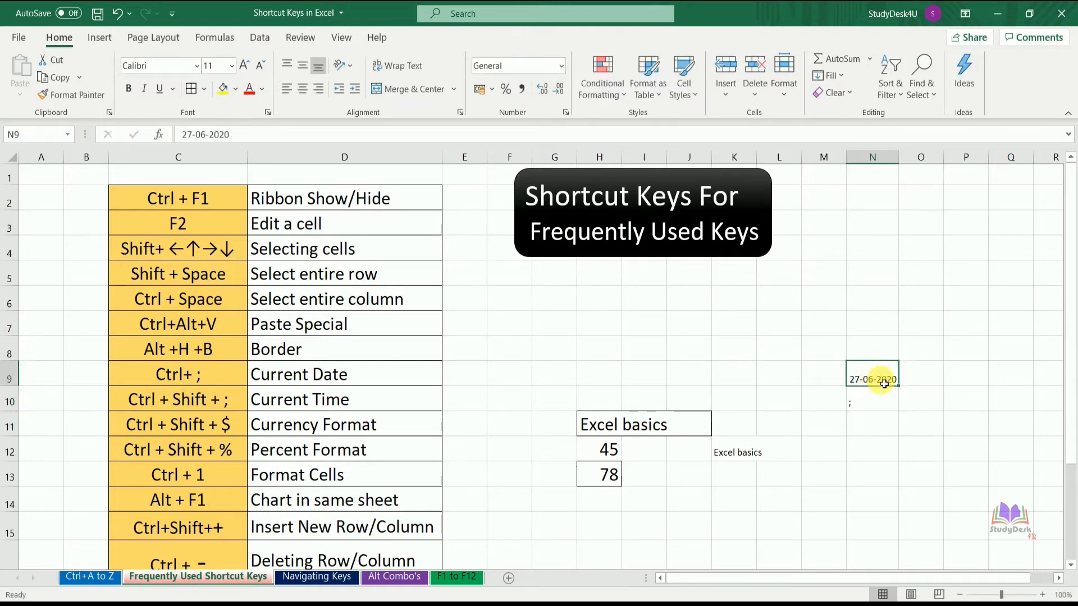
Insert the current time in cell N11
{"action": "left_click", "coordinate": [869, 435]}
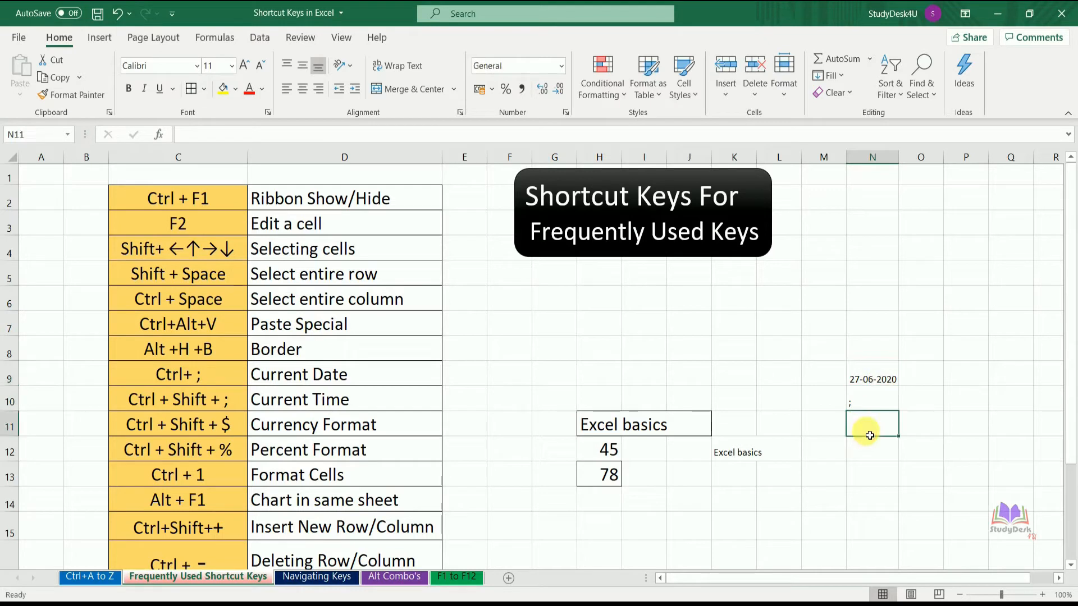
{"action": "key", "text": "ctrl+shift+semicolon"}
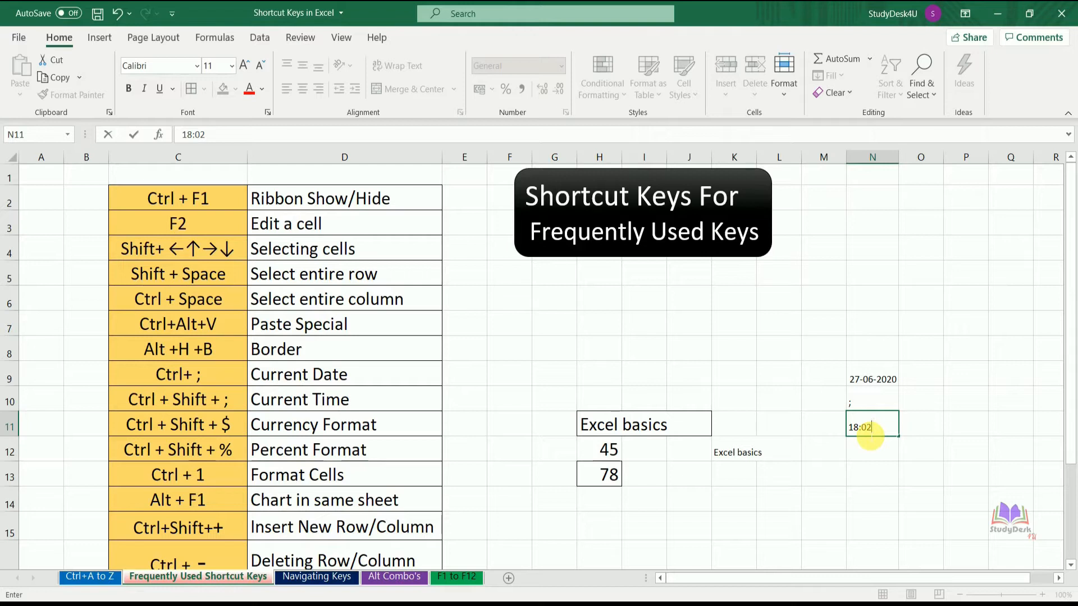
{"action": "key", "text": "Return"}
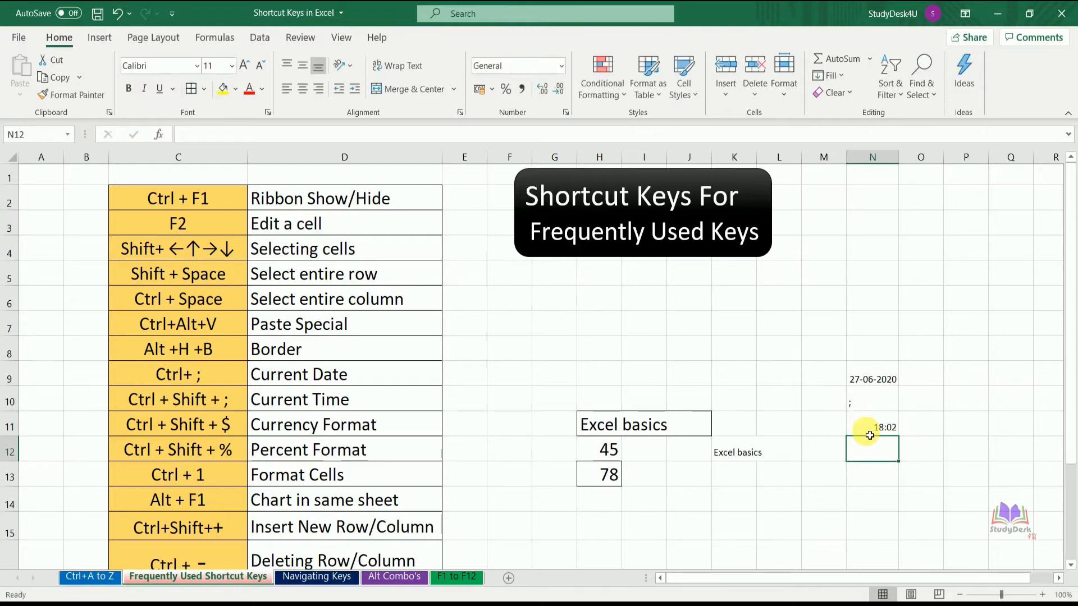
View the list of number formats for cell D11 and close it without choosing one
{"action": "left_click", "coordinate": [298, 433]}
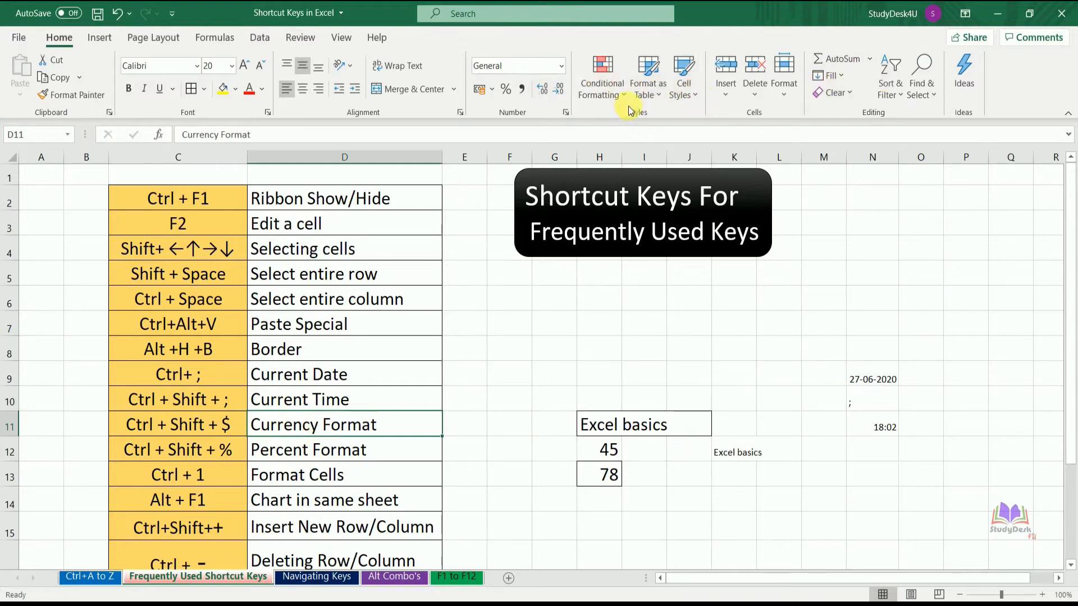
{"action": "left_click", "coordinate": [561, 65]}
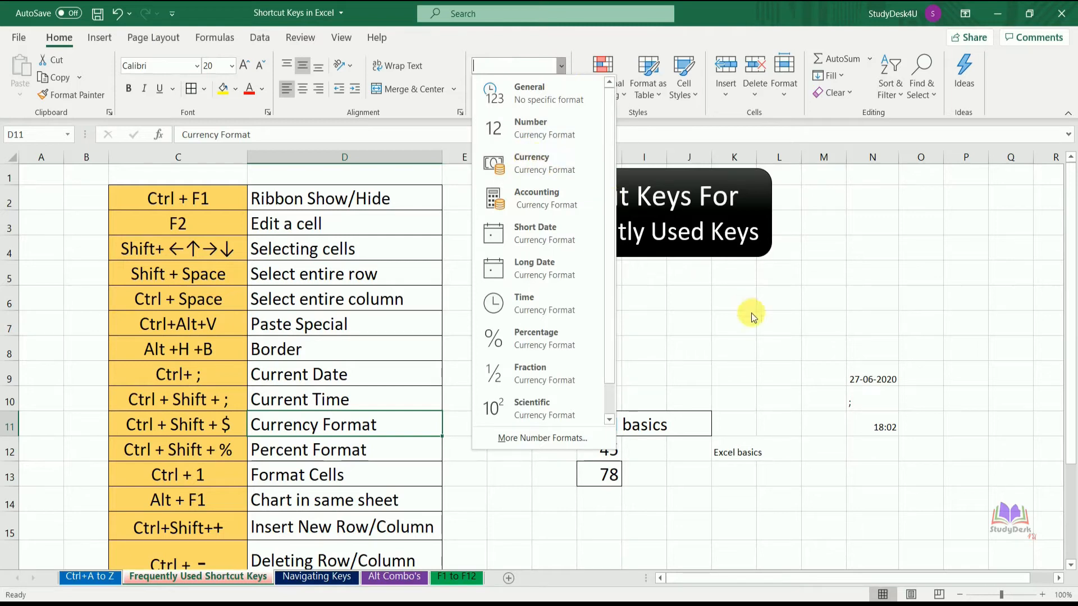
{"action": "left_click", "coordinate": [794, 328]}
{"action": "left_click", "coordinate": [789, 332]}
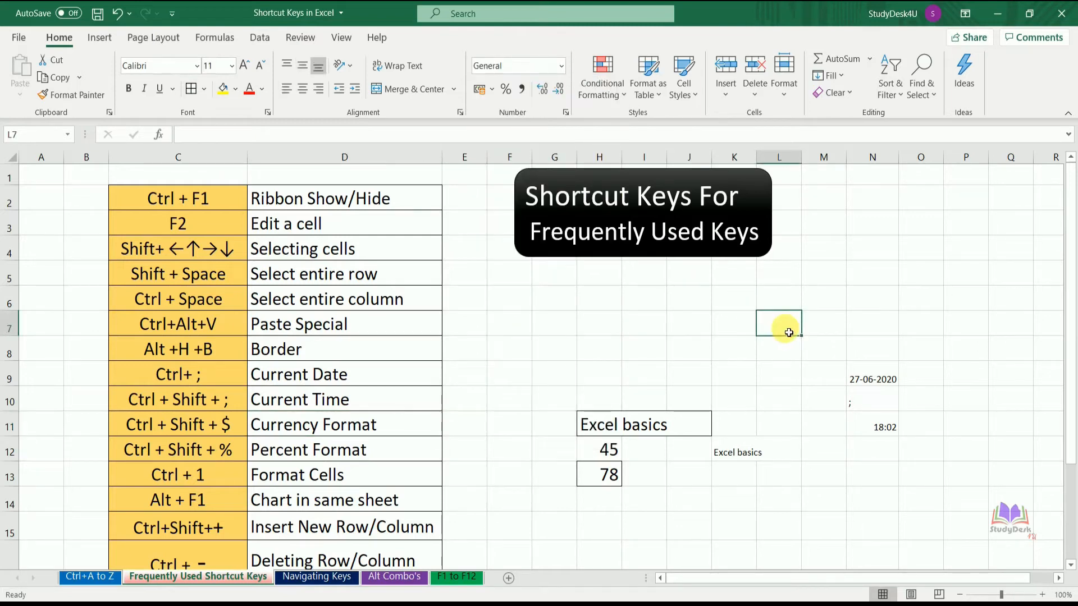
Apply the Currency format to cell H12 and look through its number formats without choosing another
{"action": "left_click", "coordinate": [611, 450]}
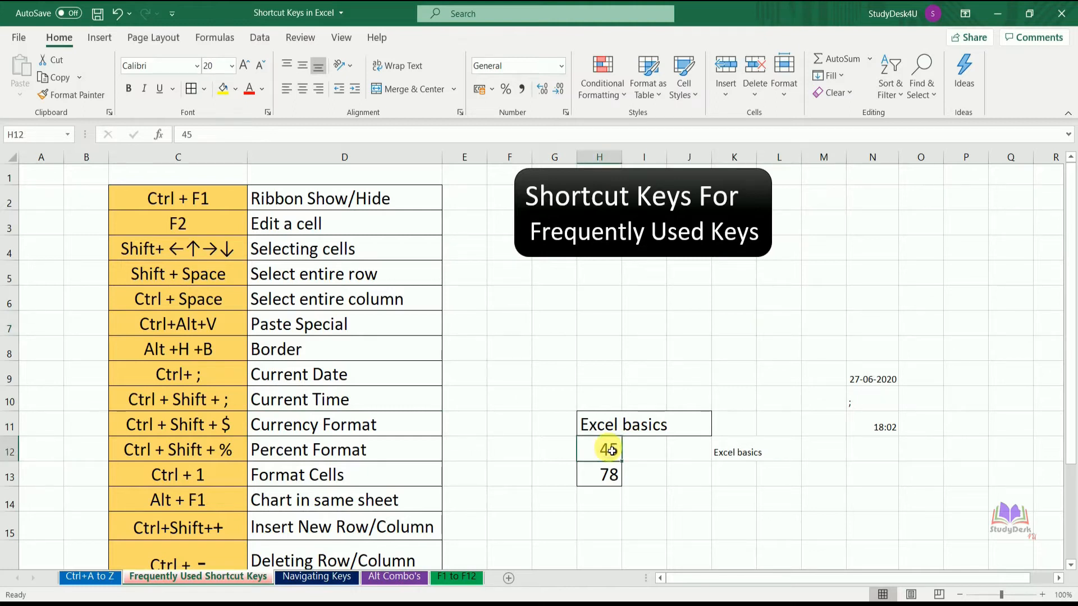
{"action": "key", "text": "ctrl+shift+4"}
{"action": "left_click", "coordinate": [665, 483]}
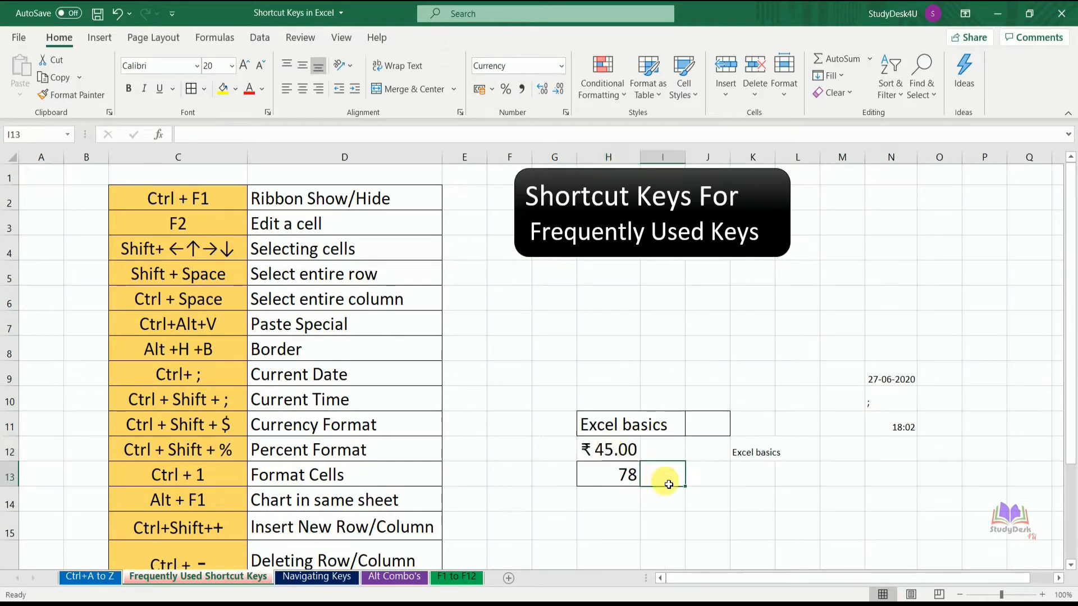
{"action": "left_click", "coordinate": [627, 455]}
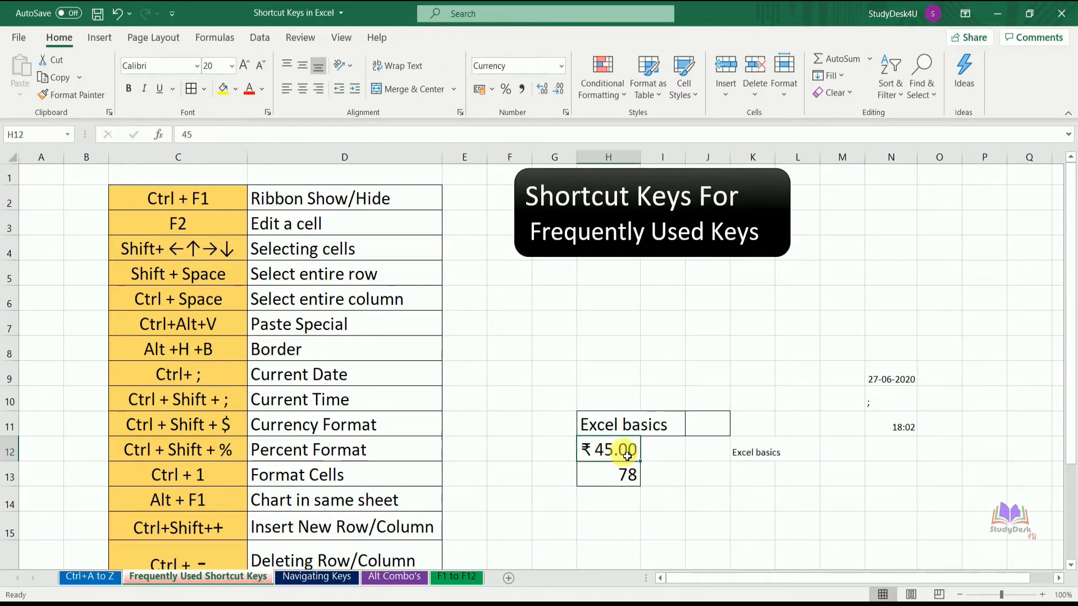
{"action": "left_click", "coordinate": [560, 66]}
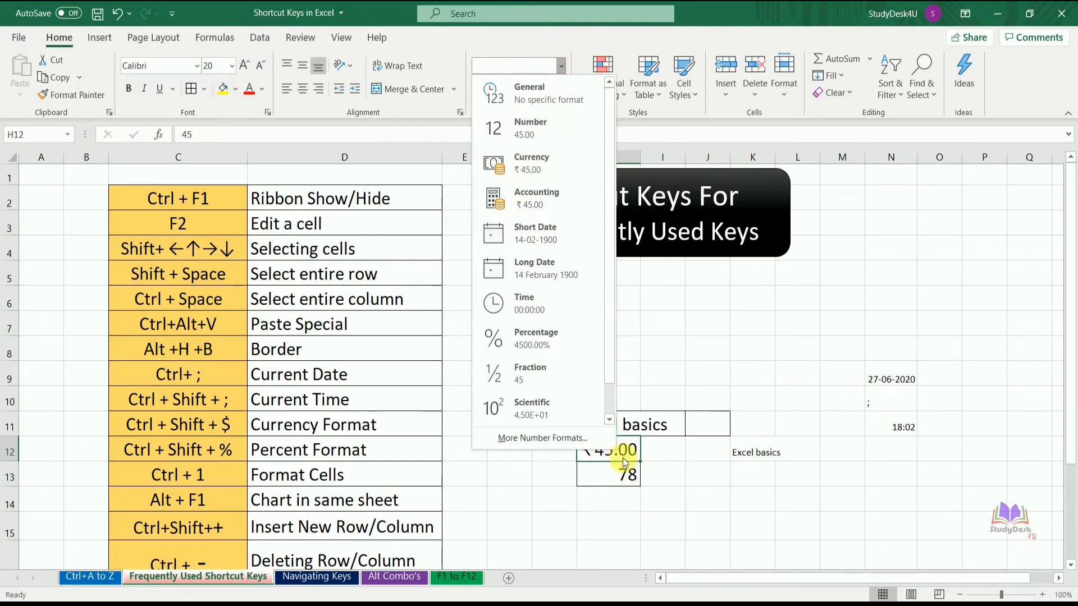
{"action": "left_click", "coordinate": [662, 455]}
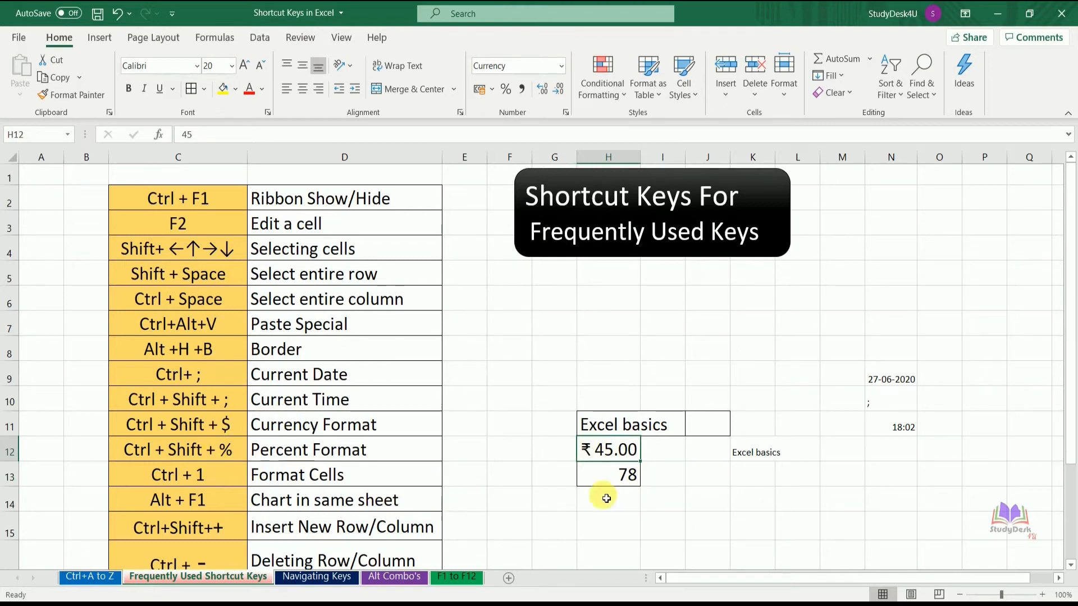
Apply the Percentage format to cell H13
{"action": "left_click", "coordinate": [626, 478]}
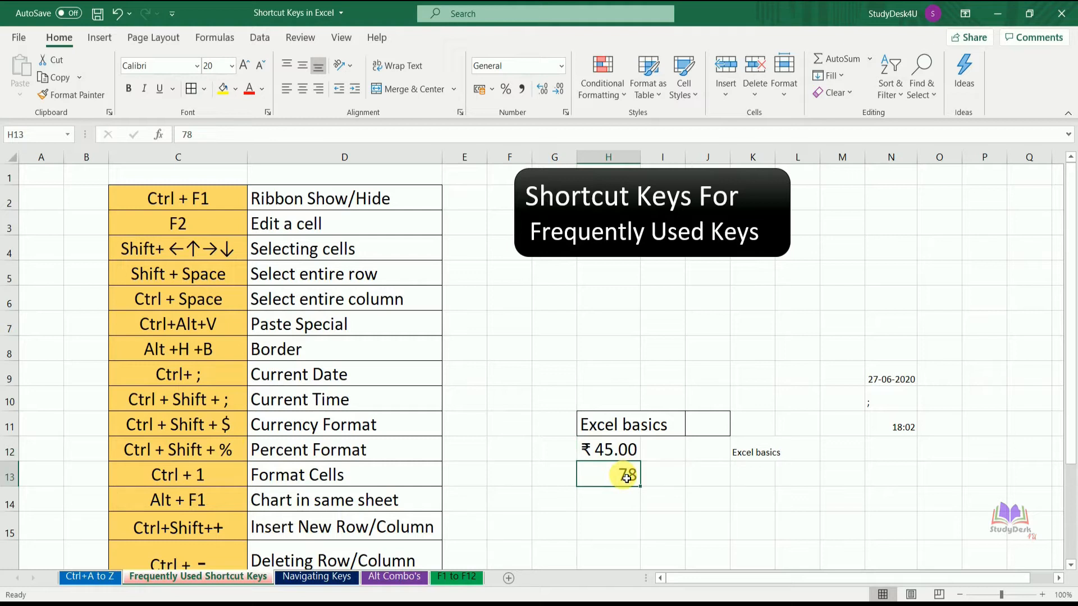
{"action": "key", "text": "ctrl+shift+5"}
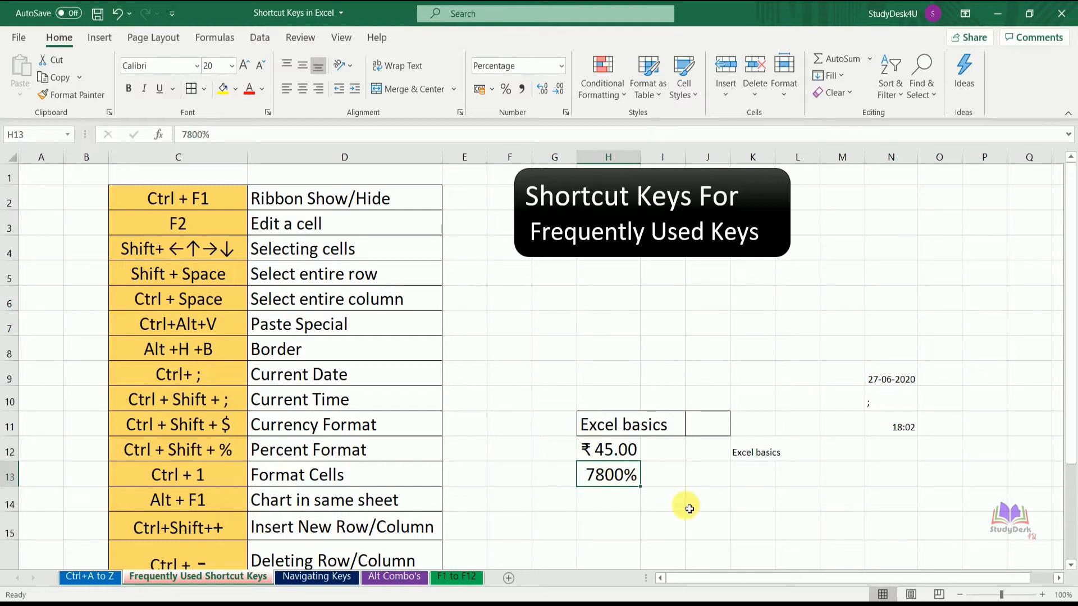
{"action": "key", "text": "Down"}
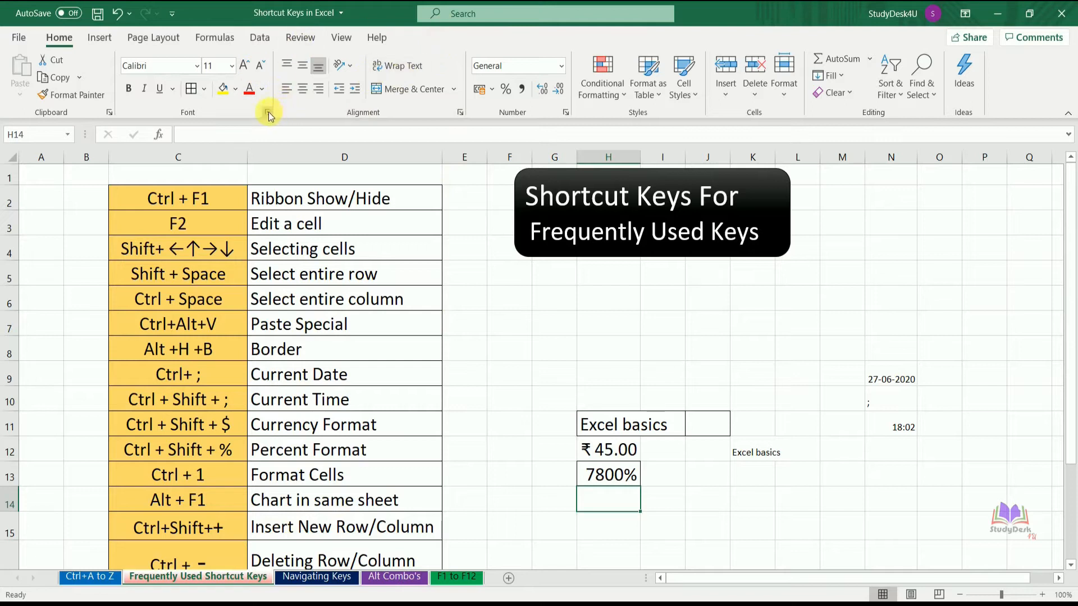
Open the Format Cells dialog for cell H14 twice, closing it each time without changing the format
{"action": "left_click", "coordinate": [565, 113]}
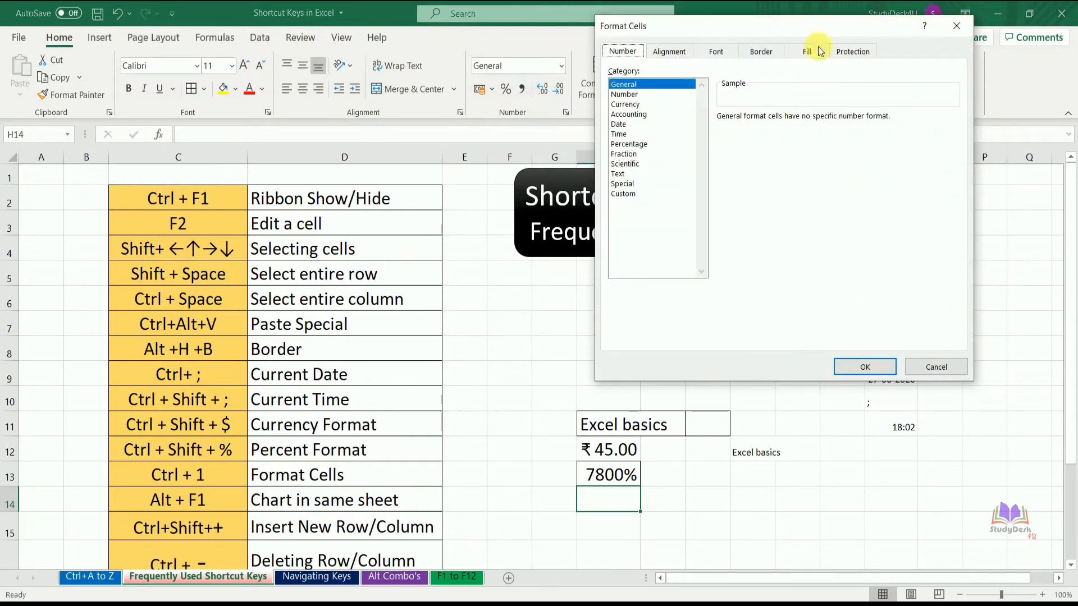
{"action": "left_click", "coordinate": [957, 28]}
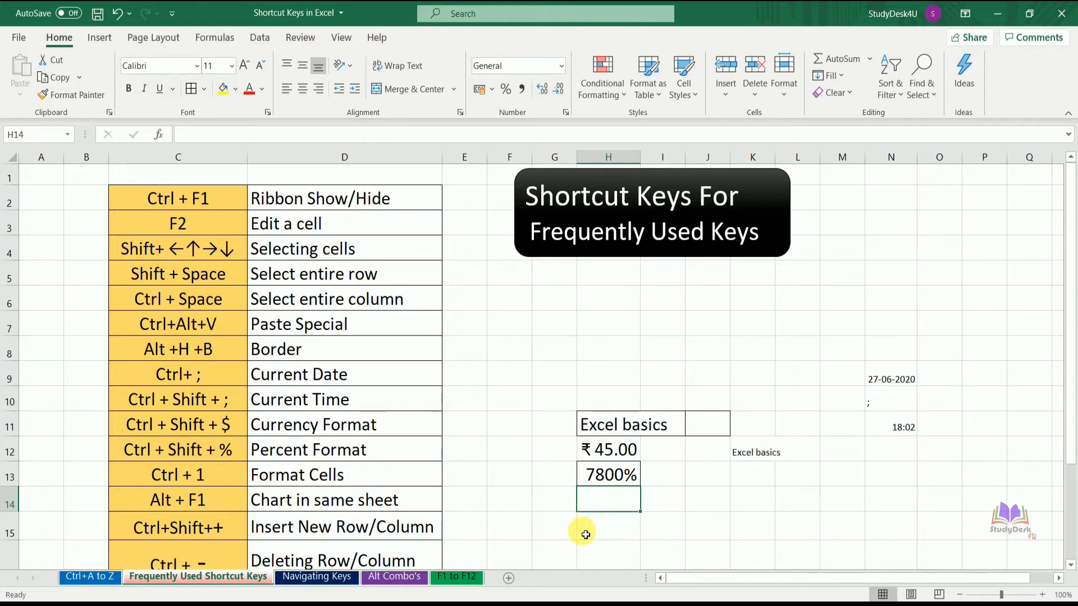
{"action": "key", "text": "ctrl+1"}
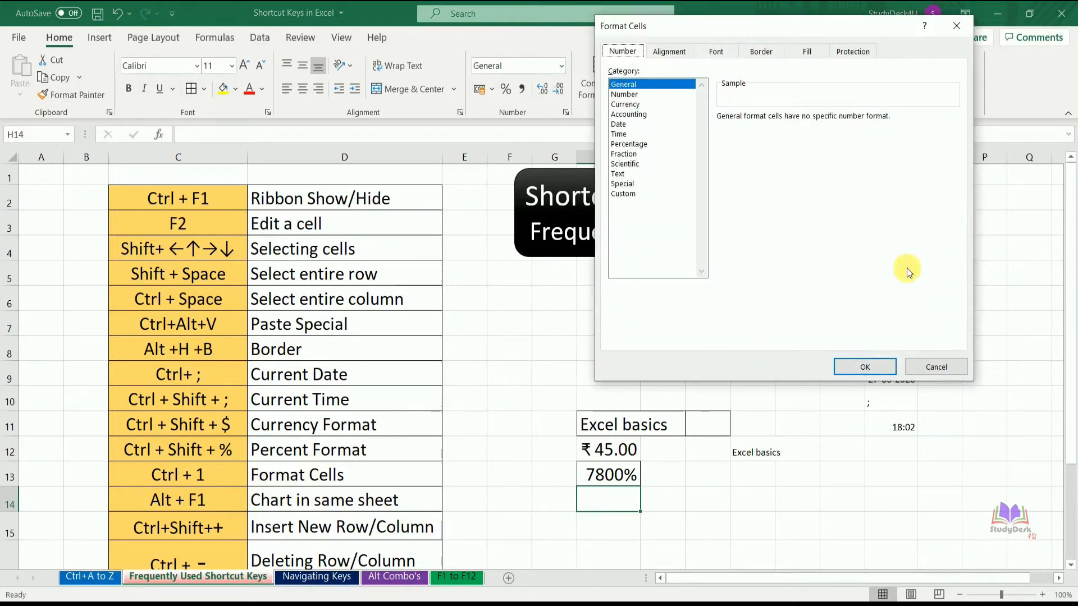
{"action": "left_click", "coordinate": [956, 26]}
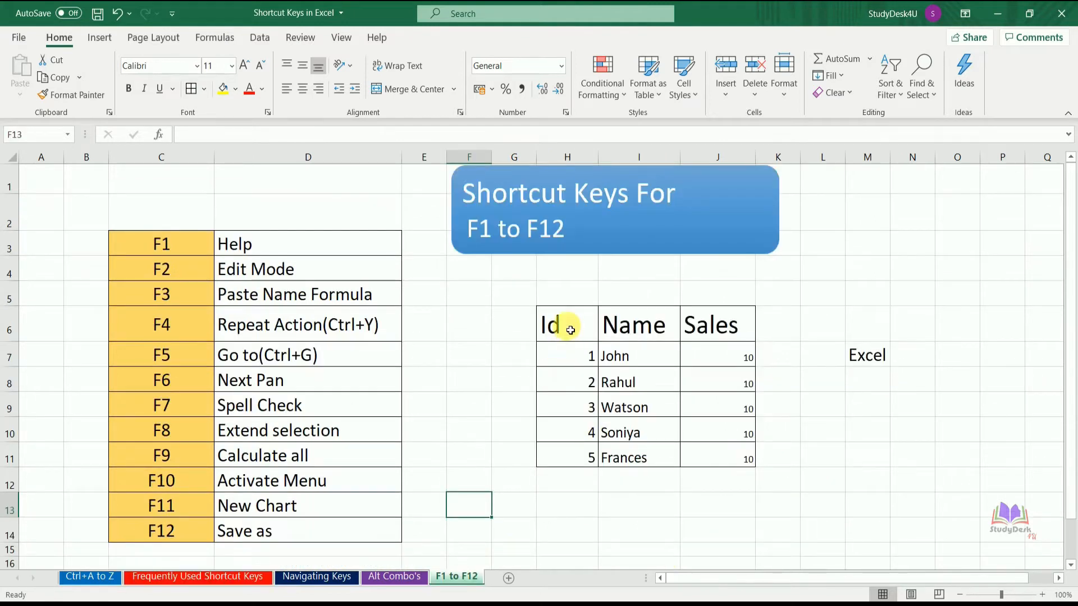
Copy the Id, Name and Sales table H6:J11 from the F1 to F12 sheet and paste it at K14 of the Frequently Used Shortcut Keys sheet
{"action": "left_click_drag", "start_coordinate": [570, 330], "coordinate": [730, 458]}
{"action": "key", "text": "ctrl+c"}
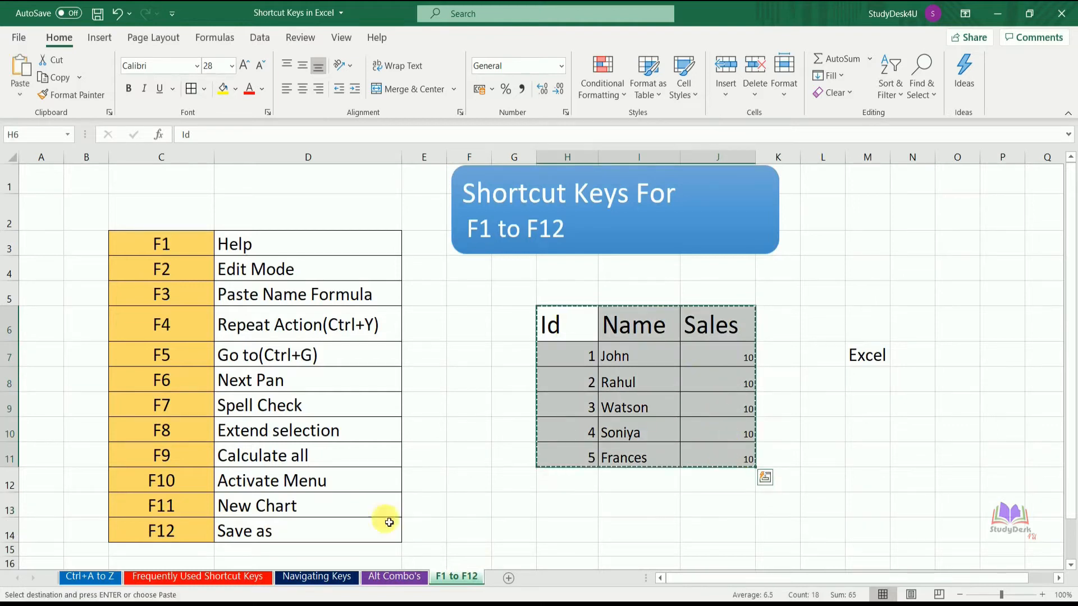
{"action": "left_click", "coordinate": [261, 578]}
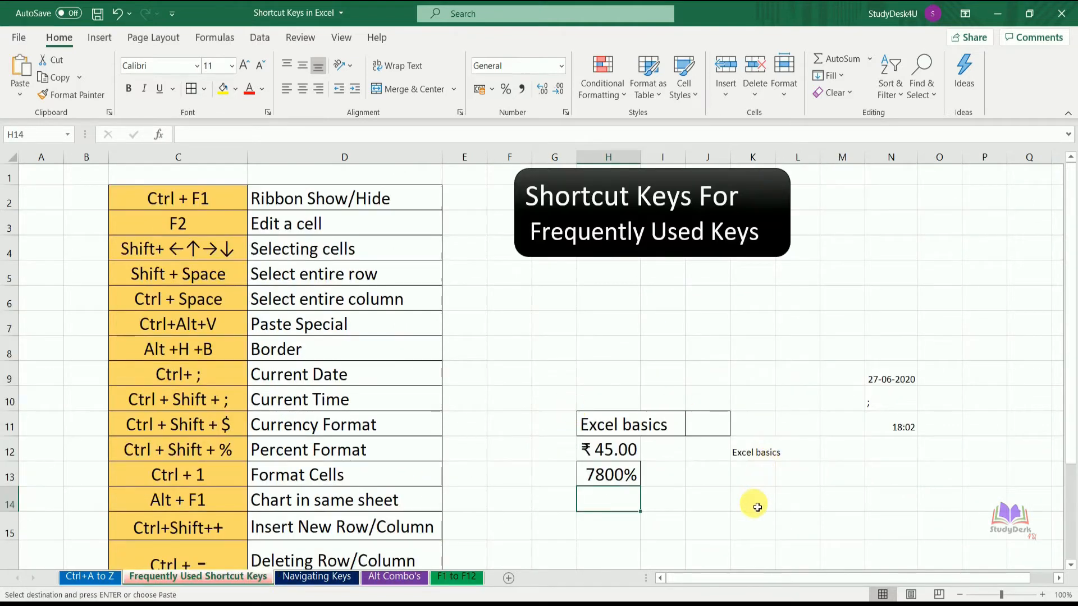
{"action": "left_click", "coordinate": [757, 507]}
{"action": "key", "text": "ctrl+v"}
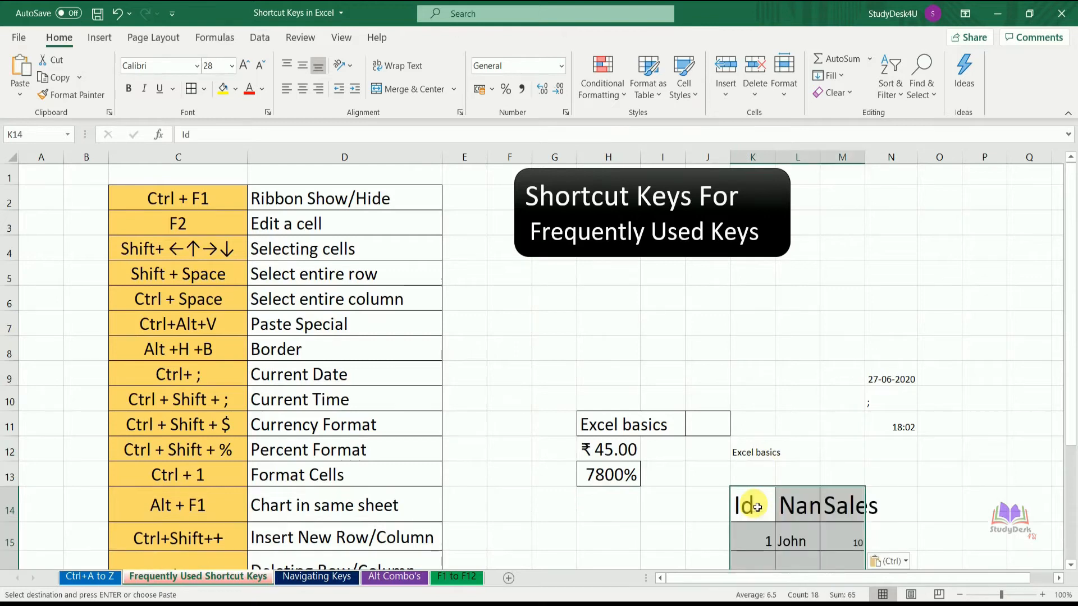
AutoFit the widths of columns K, L and M to the pasted table
{"action": "double_click", "coordinate": [774, 158]}
{"action": "double_click", "coordinate": [830, 158]}
{"action": "double_click", "coordinate": [901, 159]}
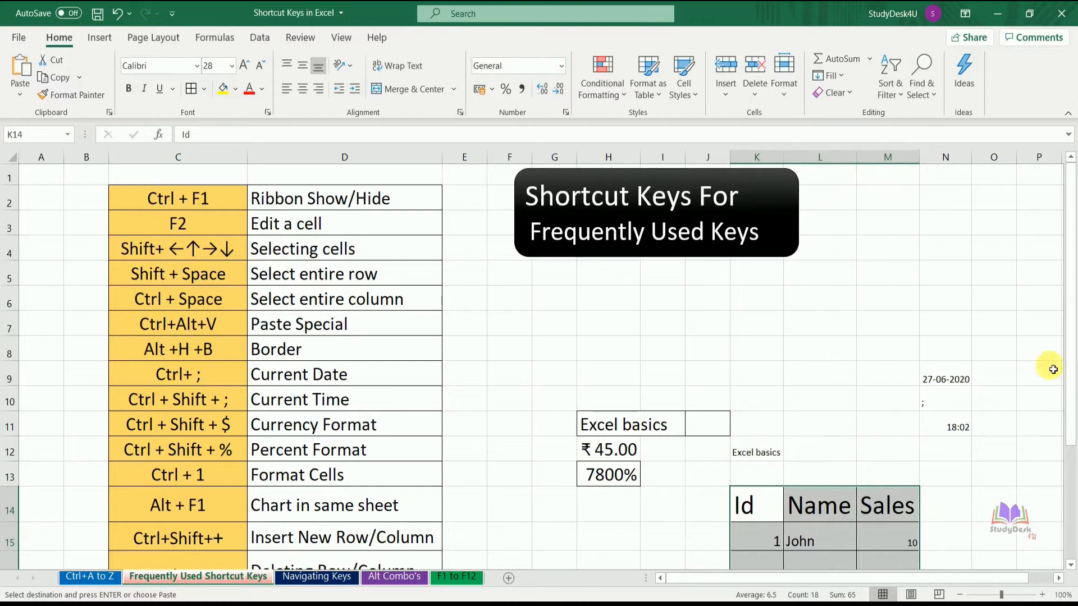
Create a default column chart on the same sheet from the Id, Name and Sales table at K14:M19
{"action": "scroll", "coordinate": [1069, 392], "scroll_direction": "down", "scroll_amount": 2}
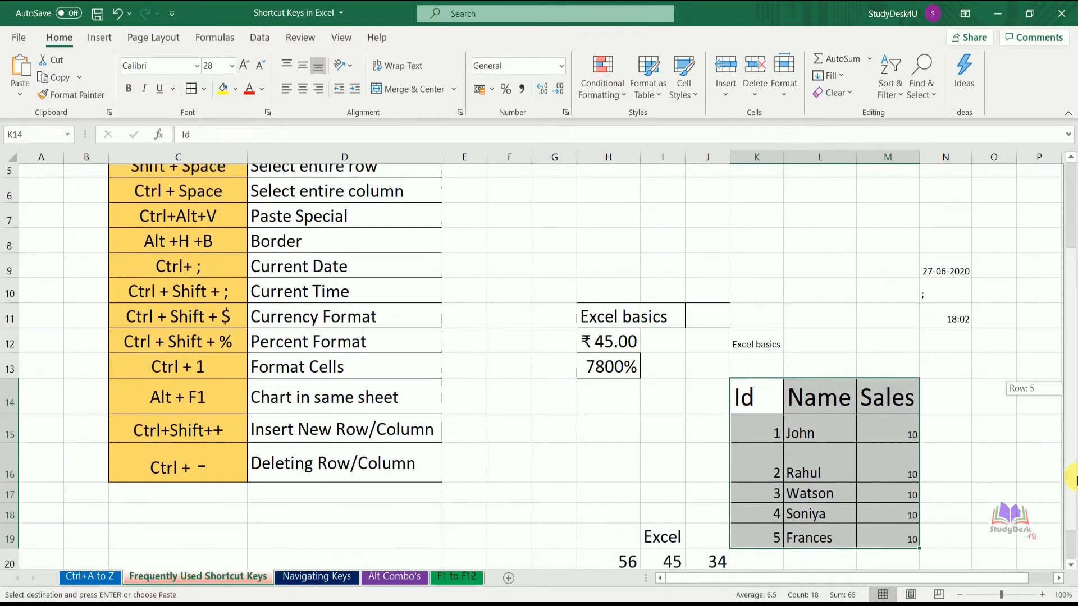
{"action": "left_click", "coordinate": [836, 434]}
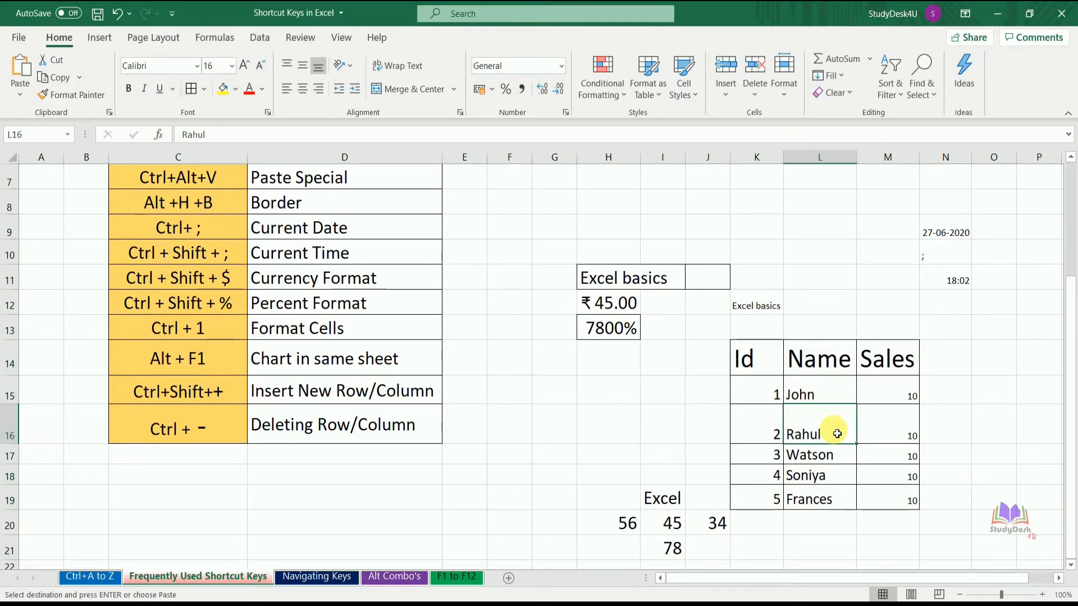
{"action": "key", "text": "alt+F1"}
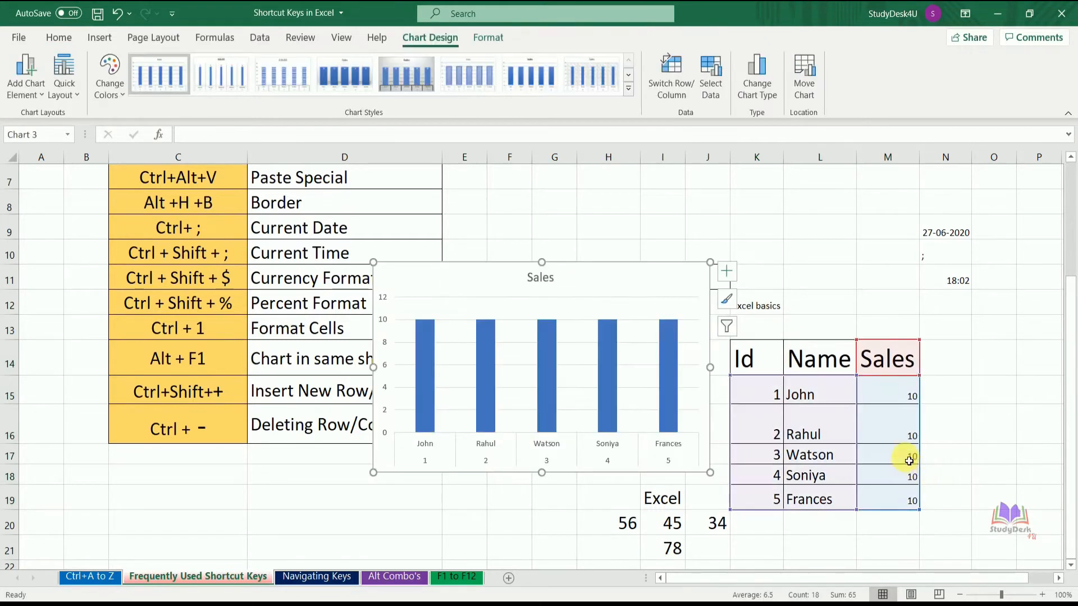
Set the Sales value for Id 3 in cell M17 to 56
{"action": "left_click", "coordinate": [909, 460]}
{"action": "type", "text": "56"}
{"action": "key", "text": "Return"}
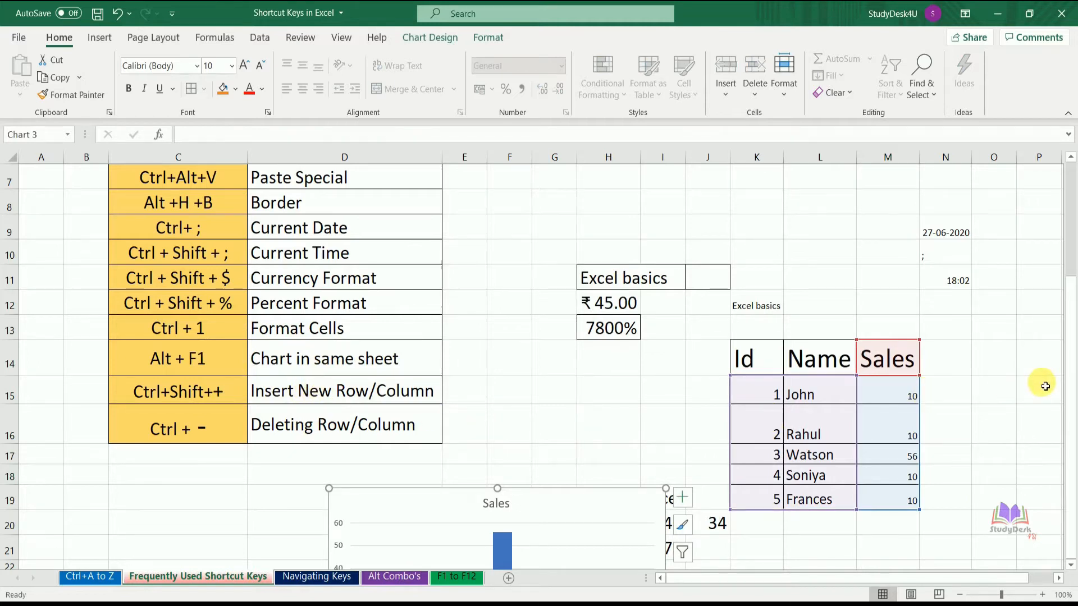
Insert an entire row at cell N10 using the Insert cells dialog
{"action": "left_click_drag", "start_coordinate": [1070, 386], "coordinate": [1072, 464]}
{"action": "left_click", "coordinate": [944, 282]}
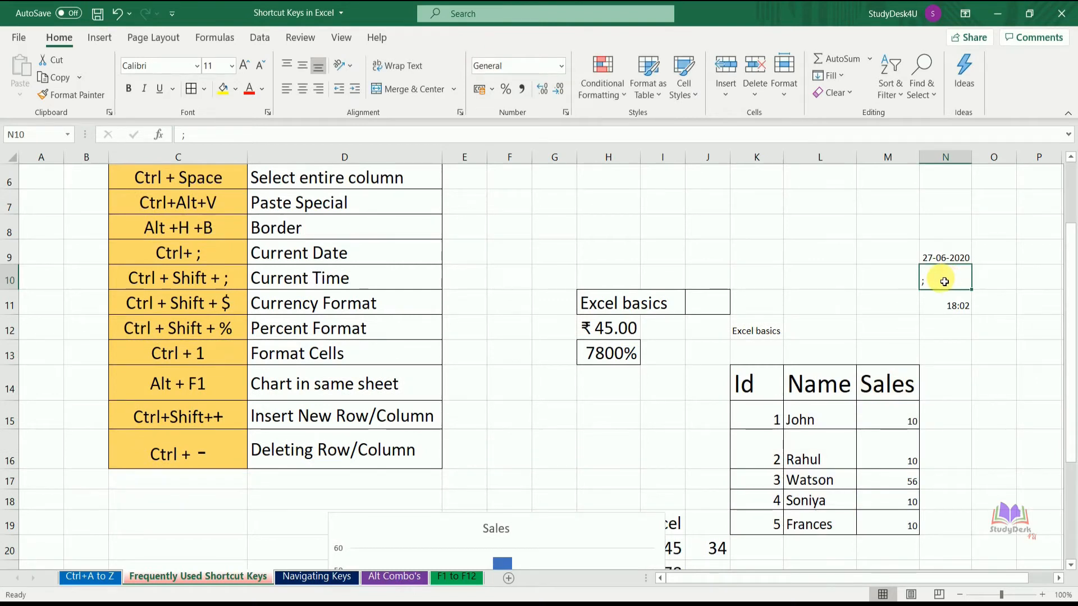
{"action": "key", "text": "ctrl+shift+plus"}
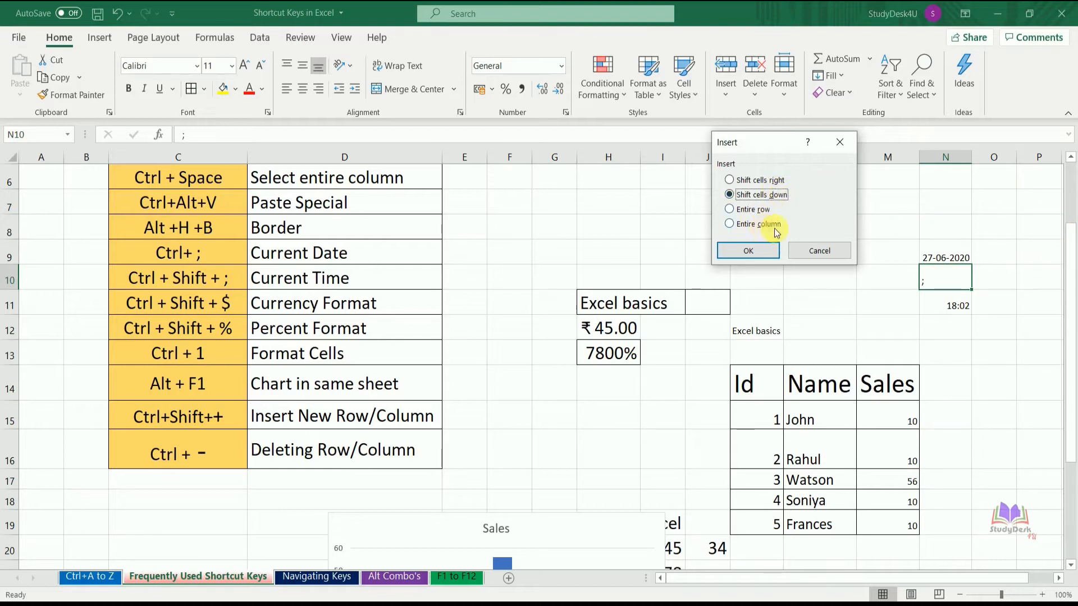
{"action": "left_click", "coordinate": [757, 213]}
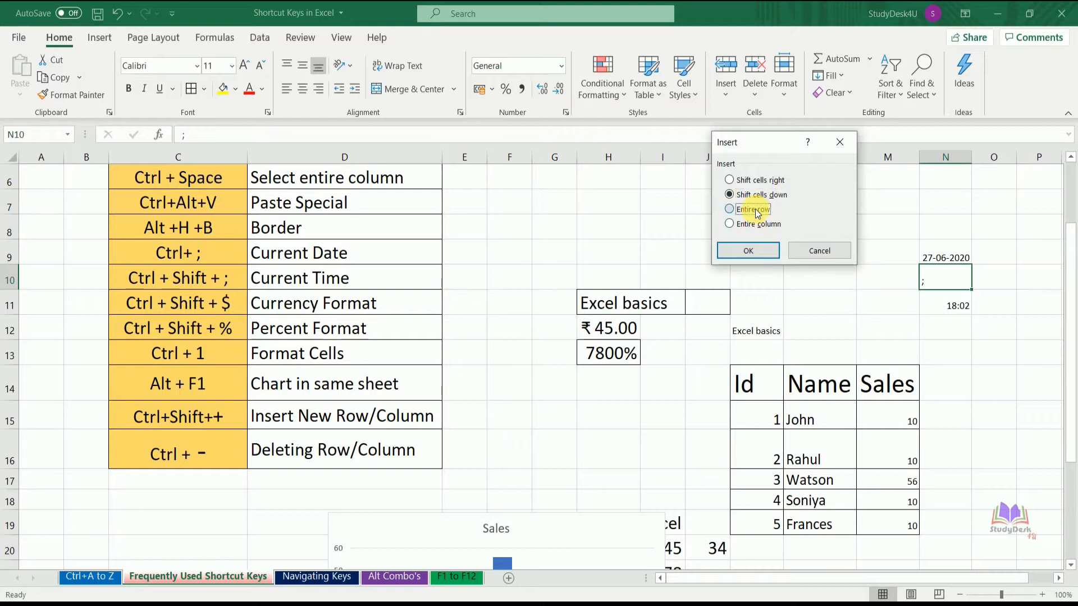
{"action": "left_click", "coordinate": [753, 250]}
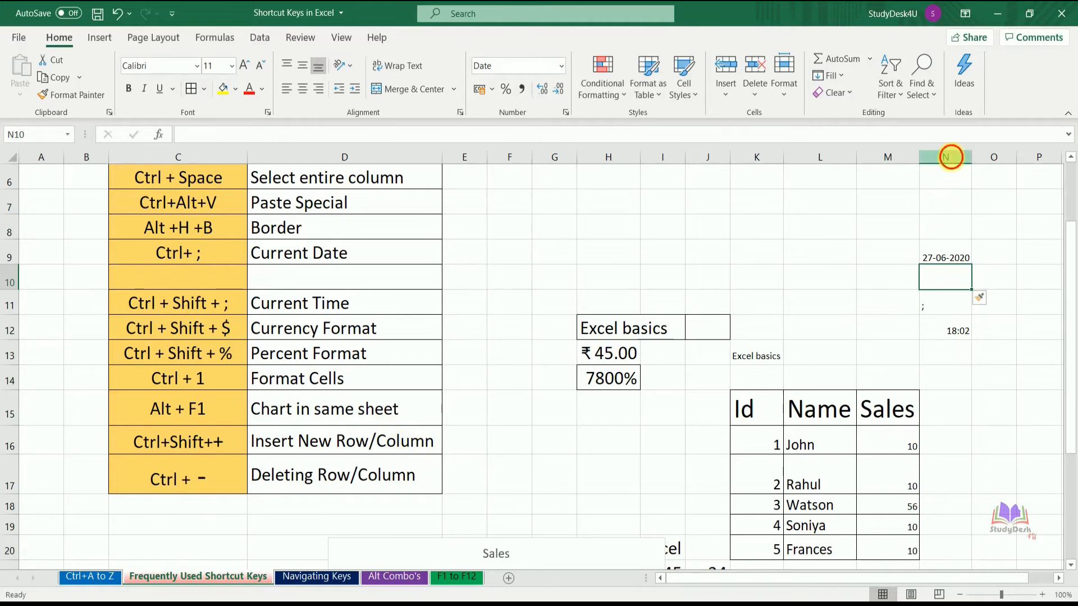
Select the whole of column N and insert a new column there
{"action": "left_click", "coordinate": [959, 165]}
{"action": "left_click", "coordinate": [955, 303]}
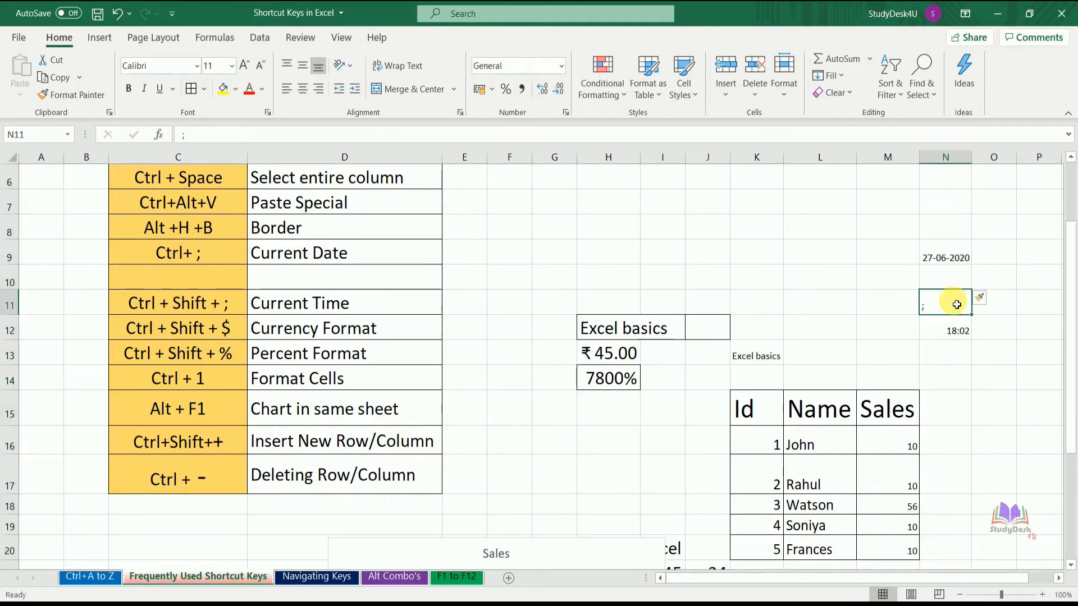
{"action": "key", "text": "ctrl+space"}
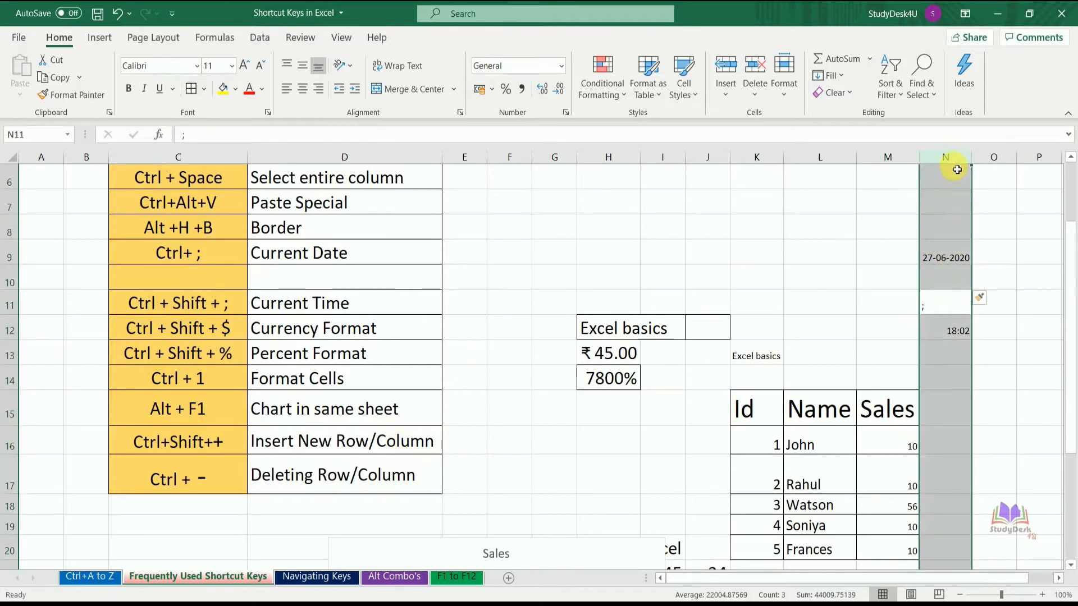
{"action": "key", "text": "ctrl+shift+plus"}
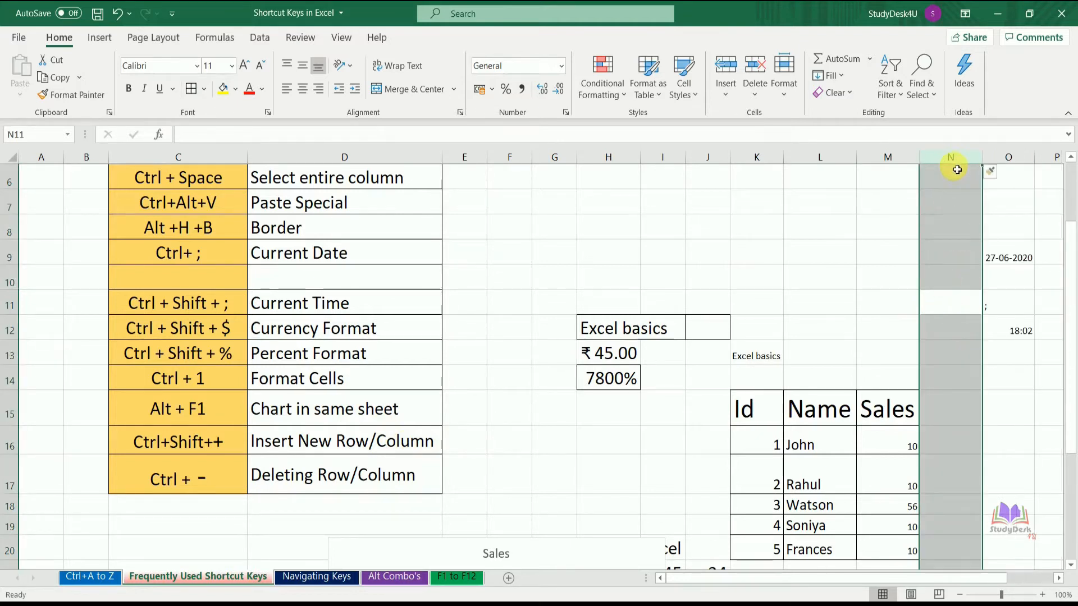
Delete the entire blank column N, starting from cell N11
{"action": "left_click", "coordinate": [972, 305]}
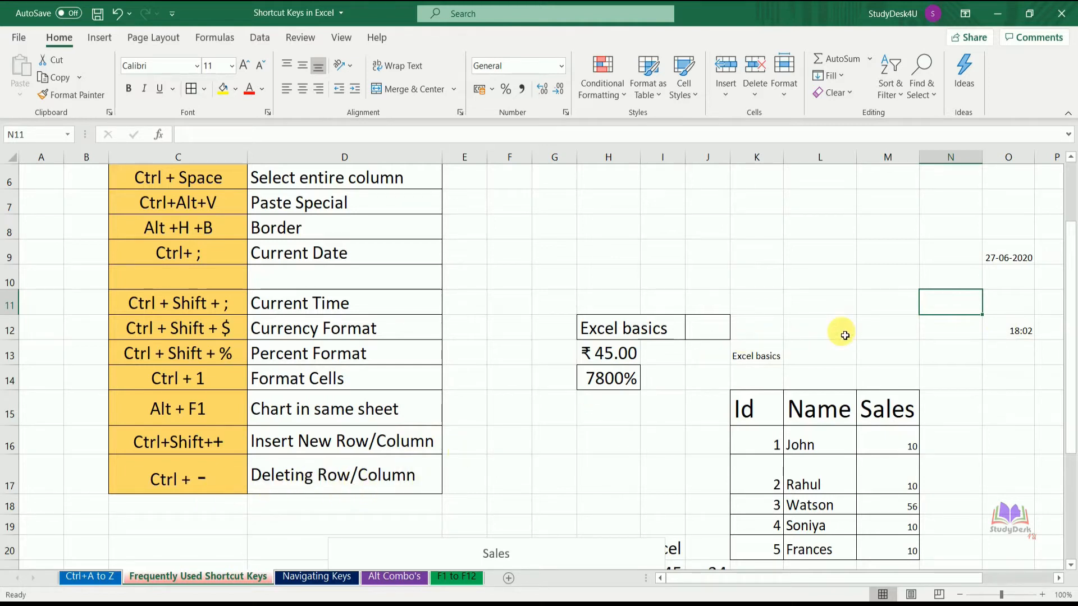
{"action": "key", "text": "ctrl+minus"}
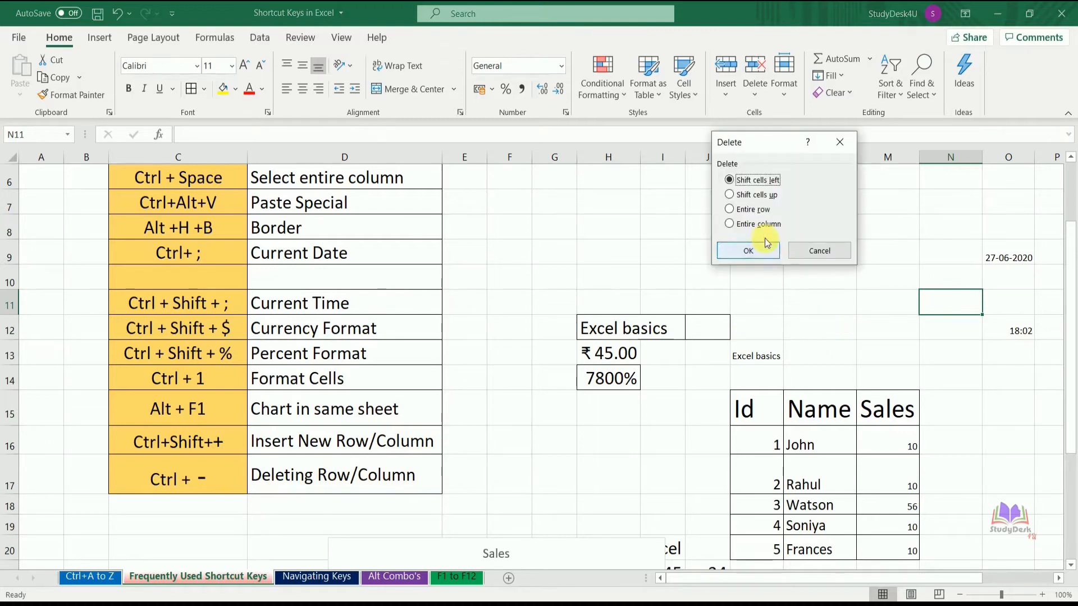
{"action": "left_click", "coordinate": [753, 225]}
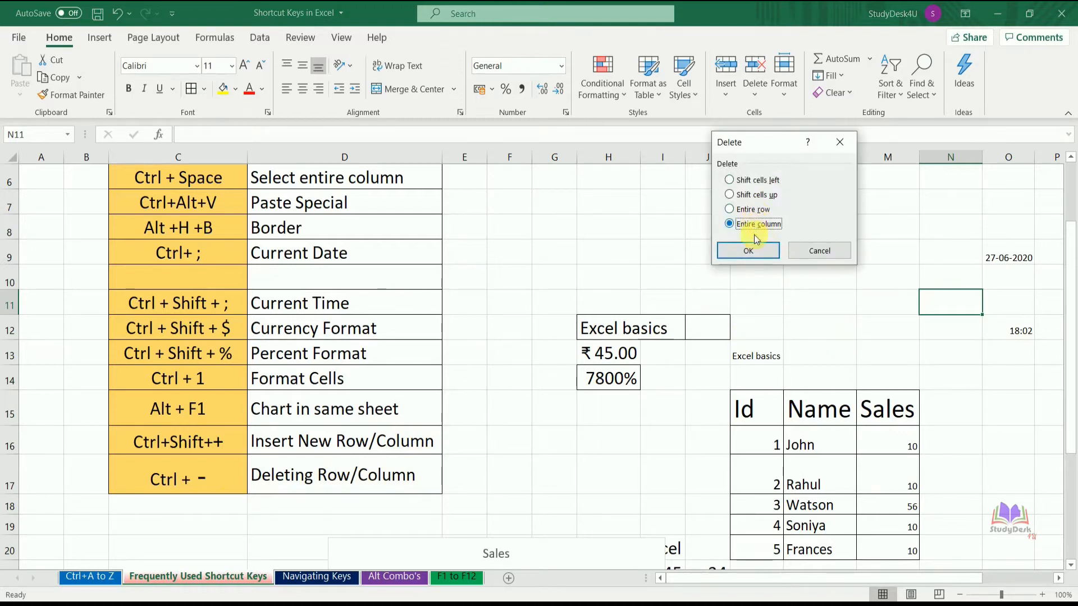
{"action": "left_click", "coordinate": [752, 251]}
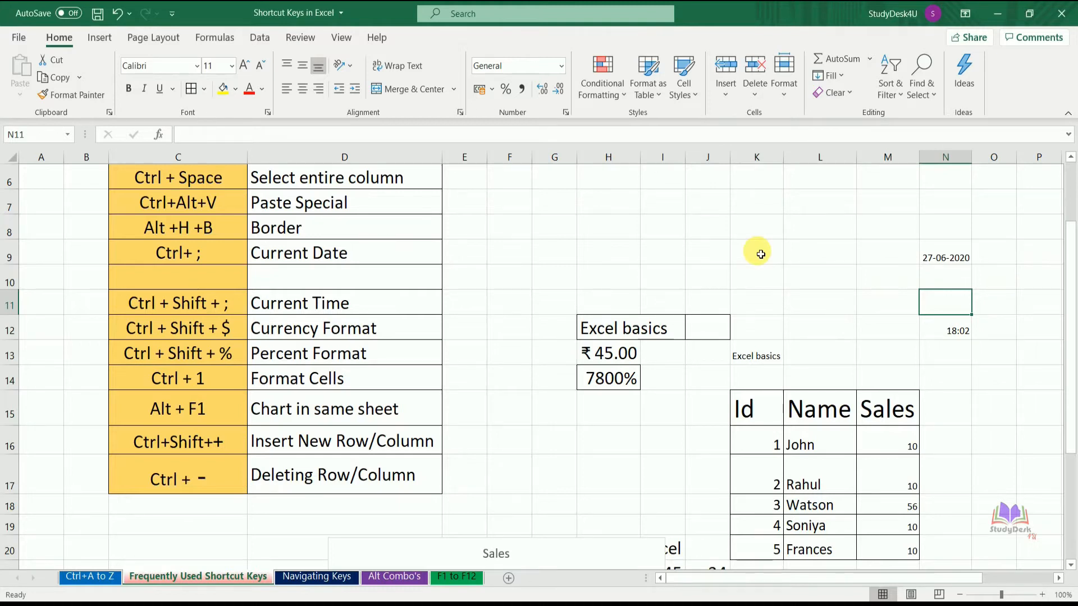
Delete the entire row 11 and the entire blank row 10 using the Delete cells dialog
{"action": "key", "text": "ctrl+minus"}
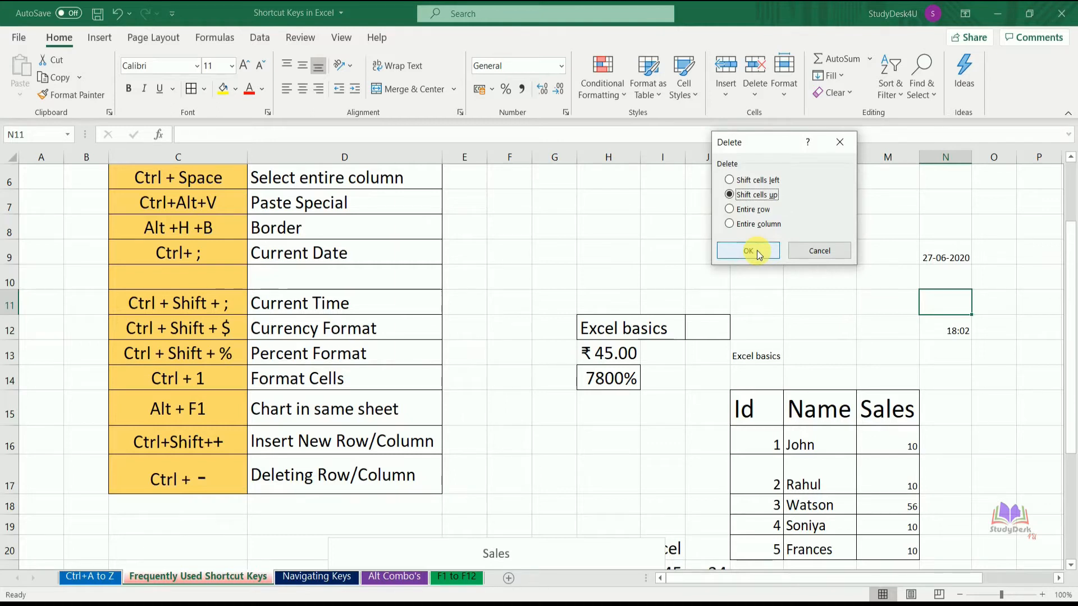
{"action": "left_click", "coordinate": [755, 211]}
{"action": "left_click", "coordinate": [748, 250]}
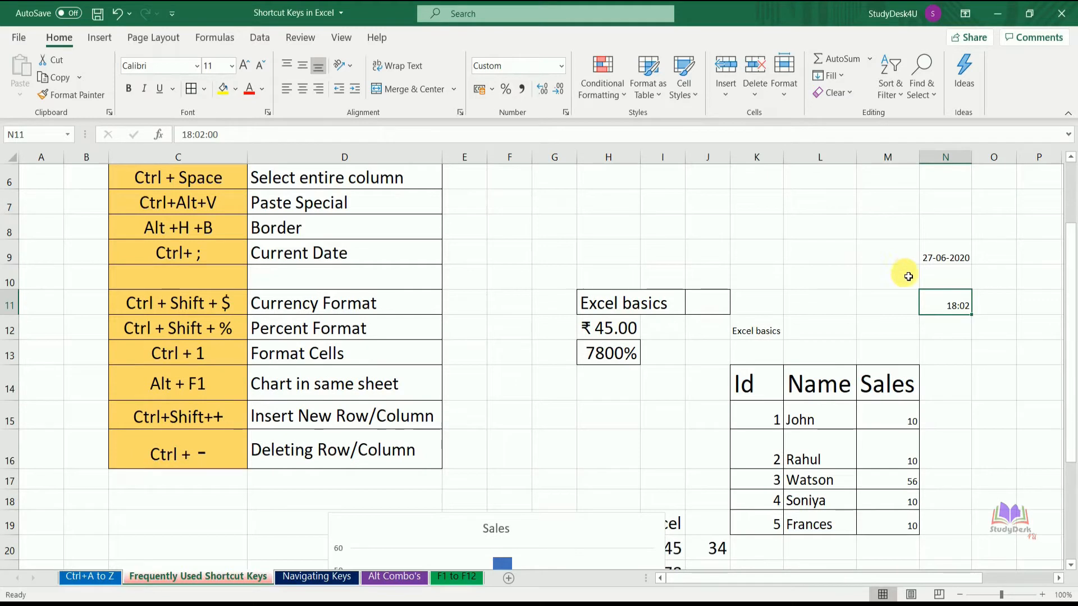
{"action": "left_click", "coordinate": [935, 277]}
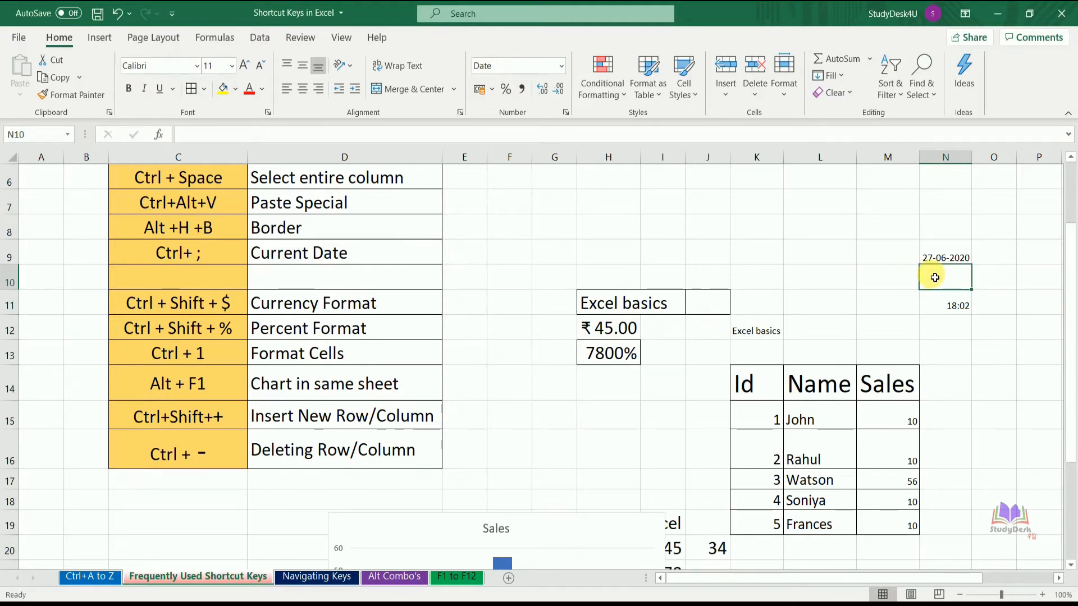
{"action": "key", "text": "ctrl+minus"}
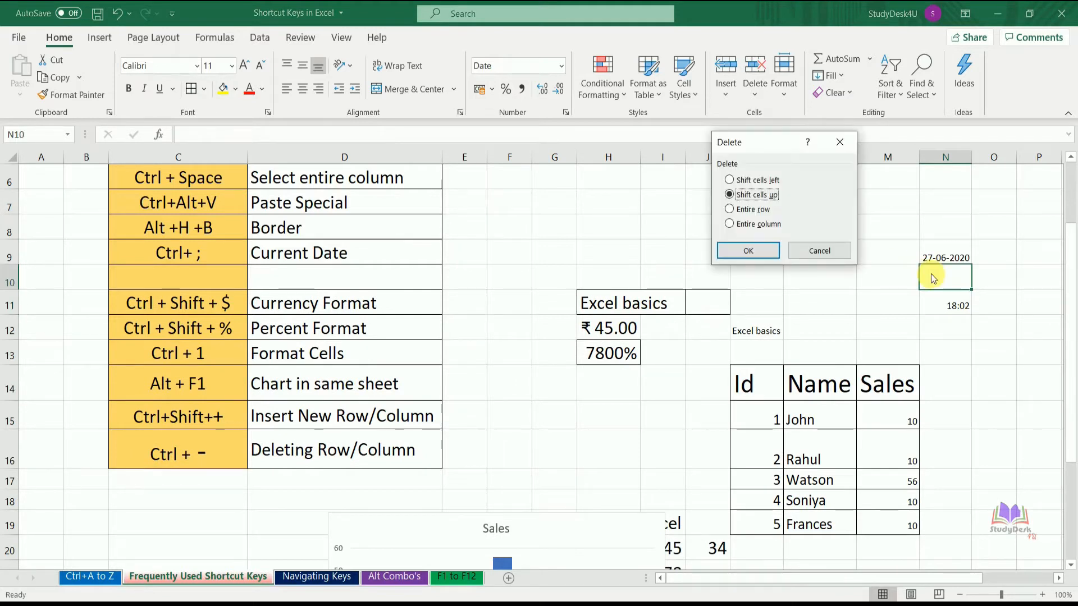
{"action": "left_click", "coordinate": [729, 209]}
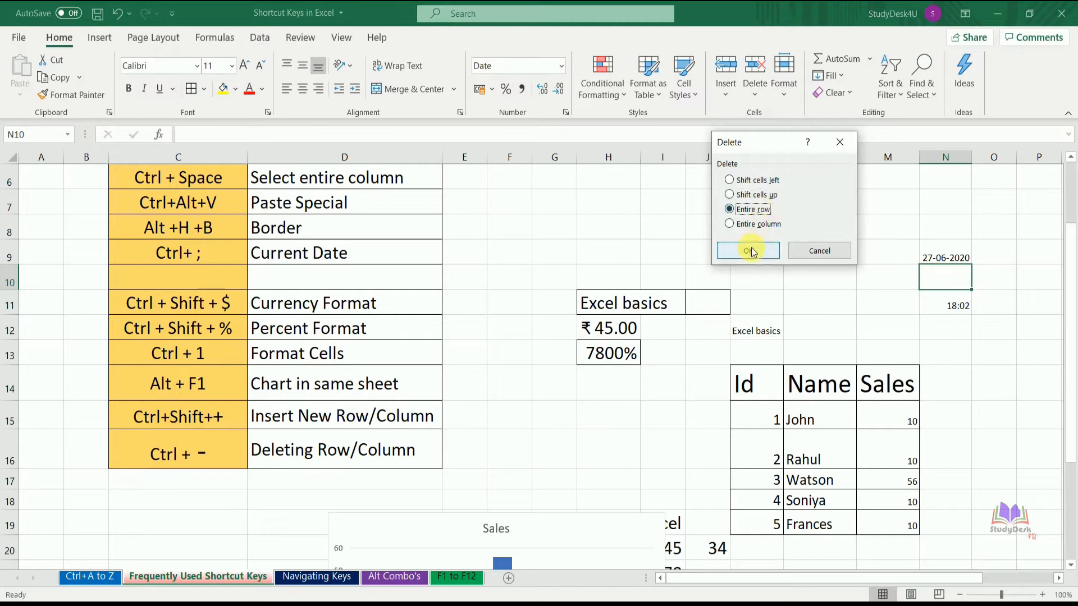
{"action": "left_click", "coordinate": [748, 251]}
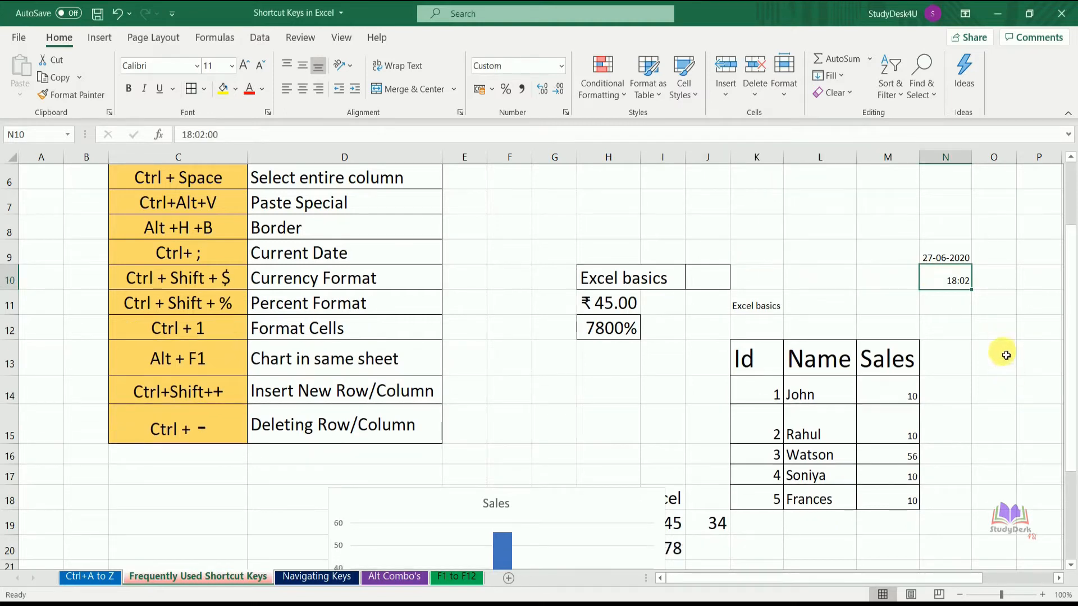
{"action": "key", "text": "Down"}
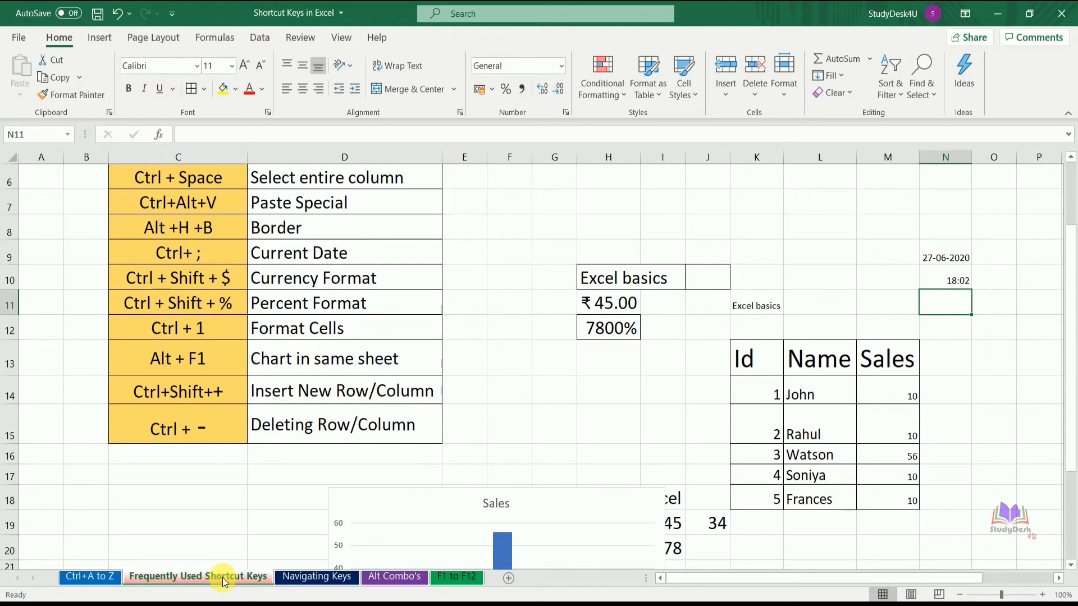
Open the Navigating Keys sheet and move the selection from H7 to the next cell, then back cell by cell to F7
{"action": "left_click", "coordinate": [317, 576]}
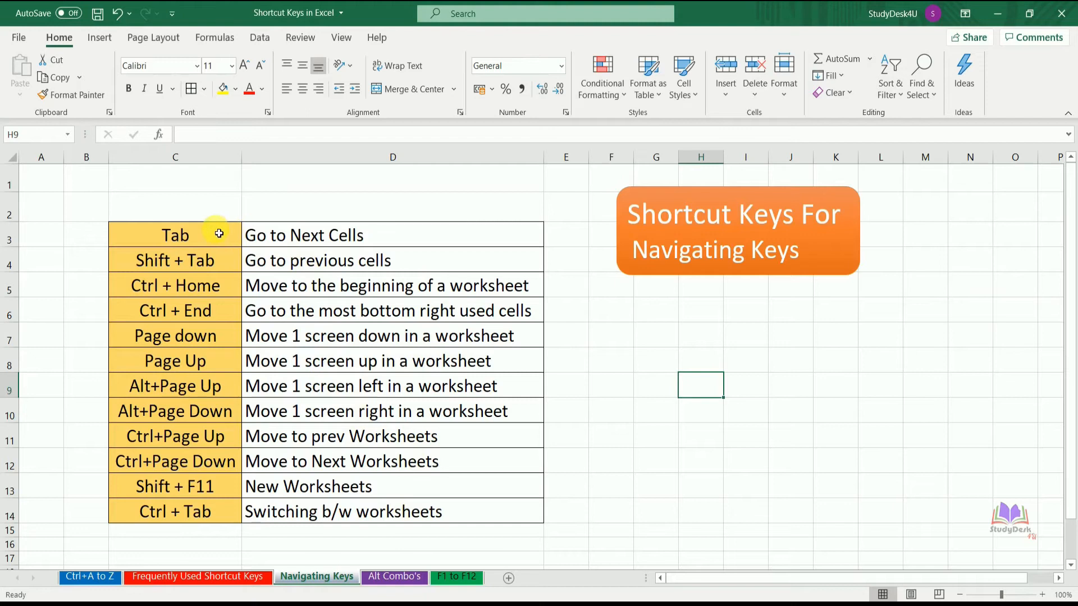
{"action": "left_click", "coordinate": [700, 337]}
{"action": "key", "text": "Tab"}
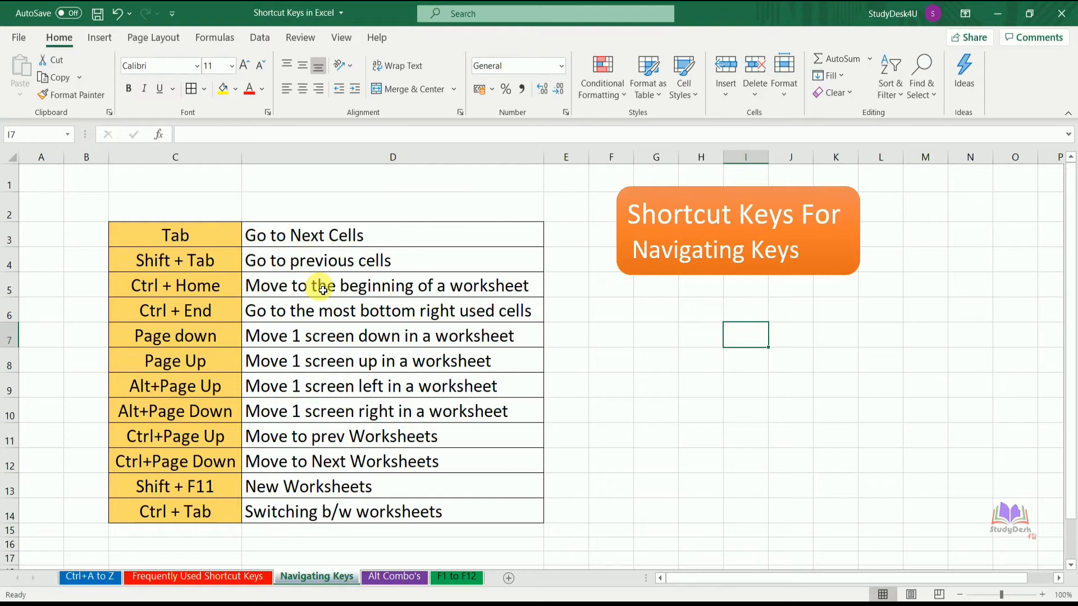
{"action": "key", "text": "shift+Tab"}
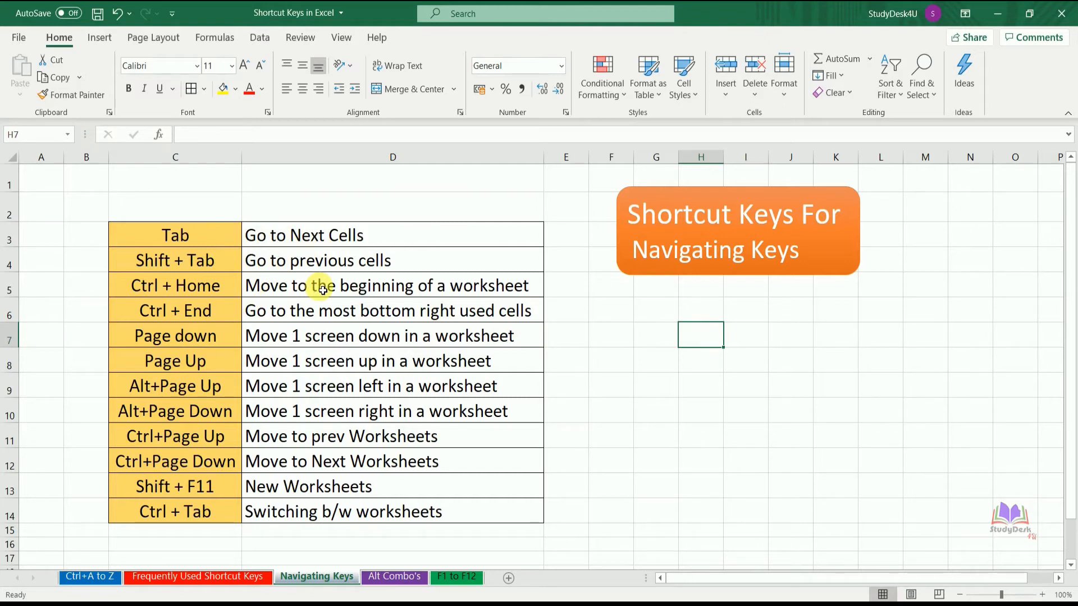
{"action": "key", "text": "shift+Tab"}
{"action": "key", "text": "shift+Tab"}
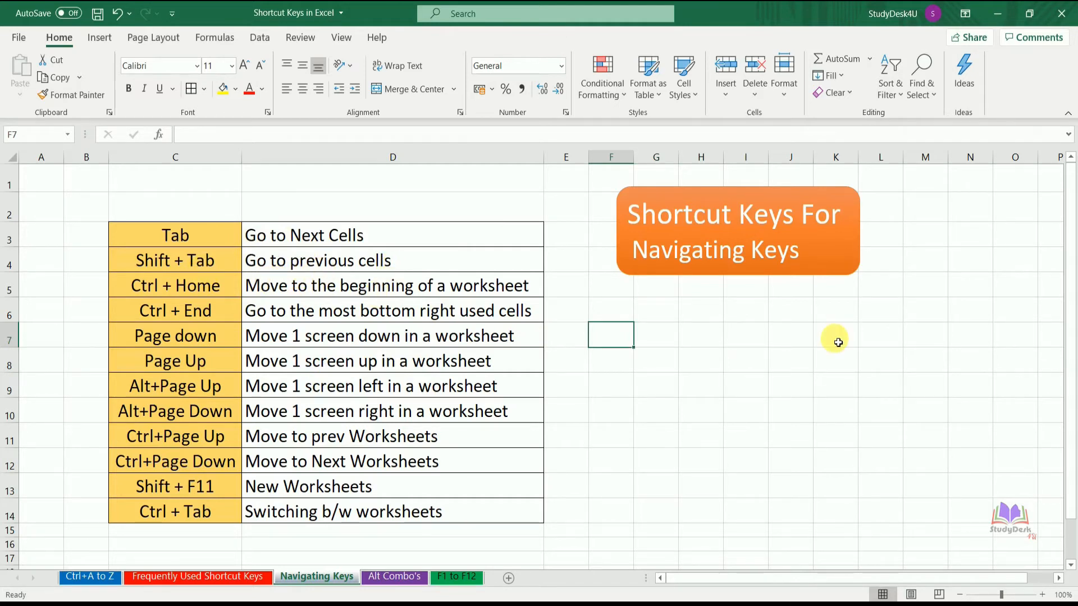
Jump to the beginning of the worksheet at A1, then to the last used cell, D14
{"action": "key", "text": "ctrl+Home"}
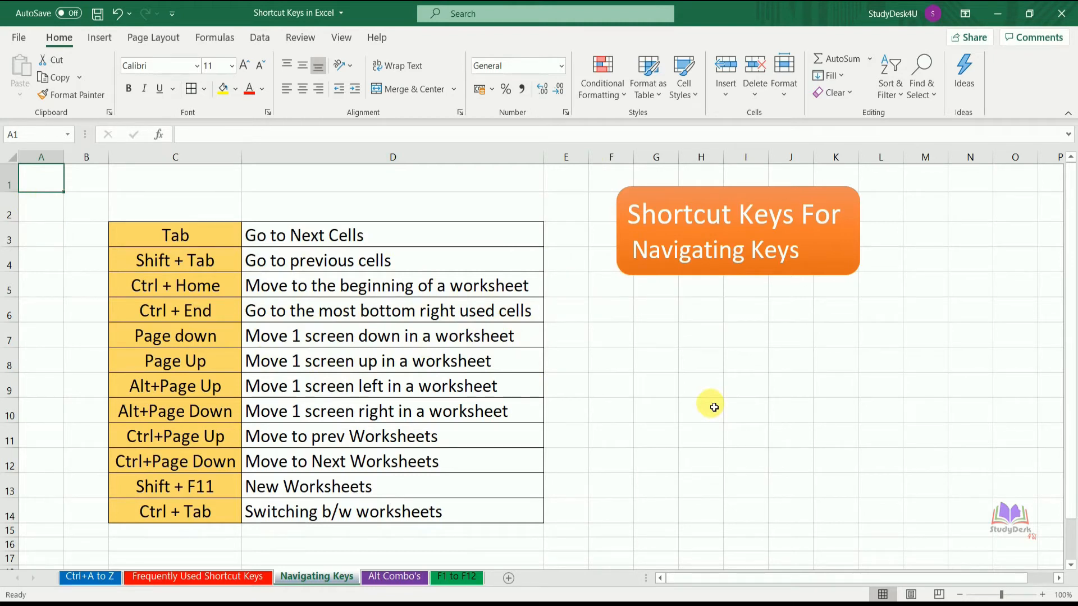
{"action": "key", "text": "ctrl+End"}
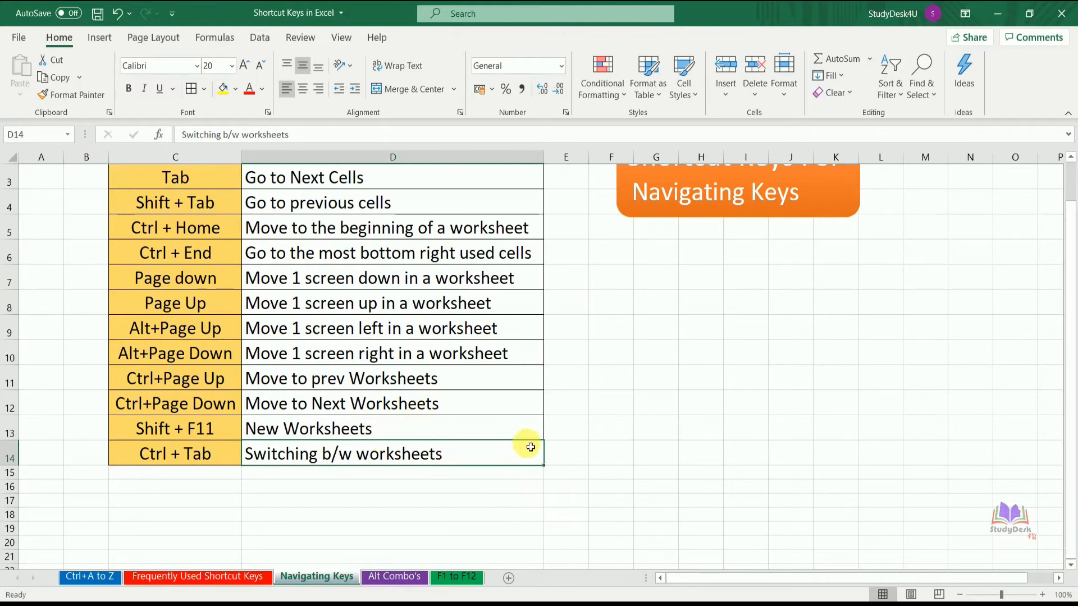
Enter Excel in cell K15 and jump from C1 to the last used cell of the sheet
{"action": "left_click", "coordinate": [855, 475]}
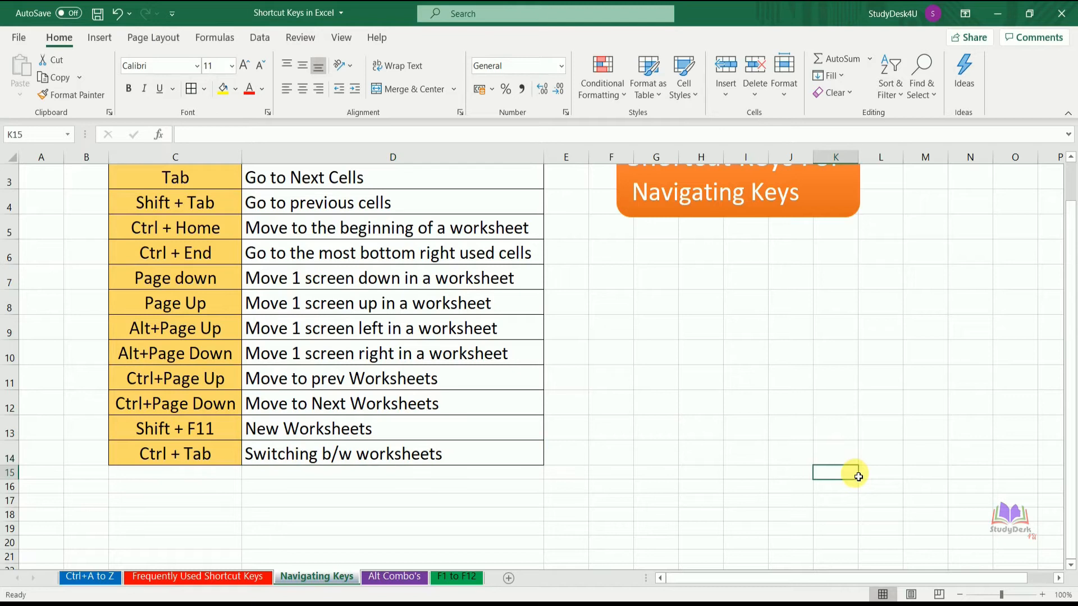
{"action": "type", "text": "df"}
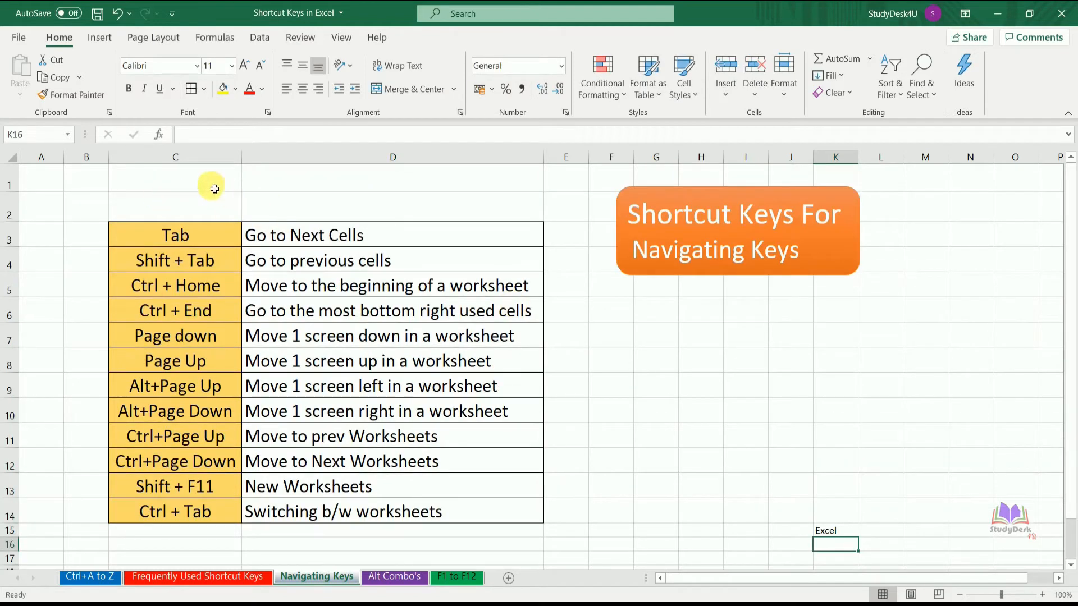
{"action": "left_click", "coordinate": [214, 189]}
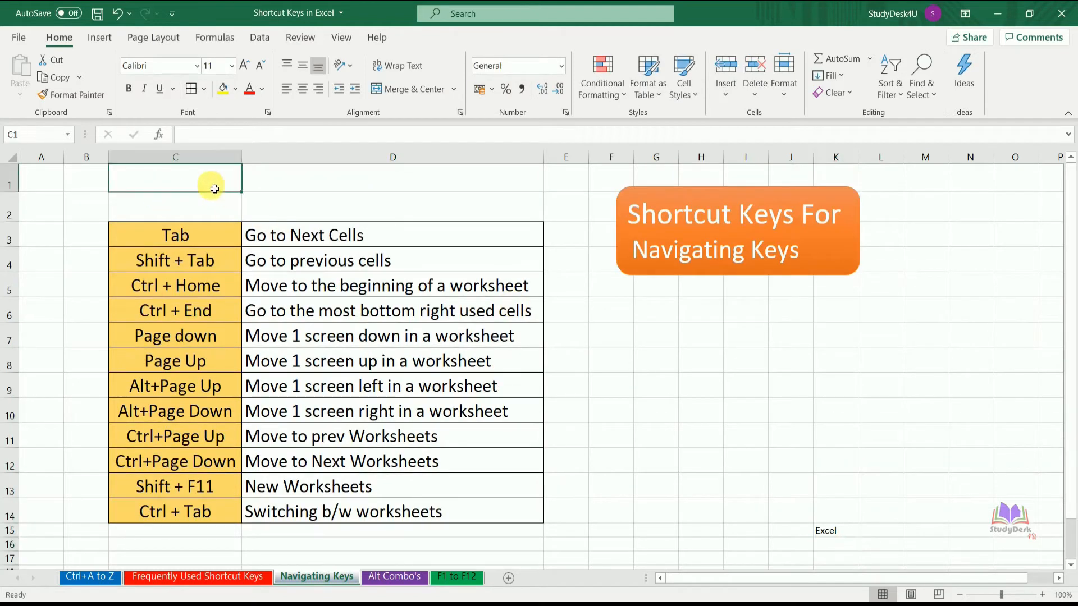
{"action": "key", "text": "ctrl+End"}
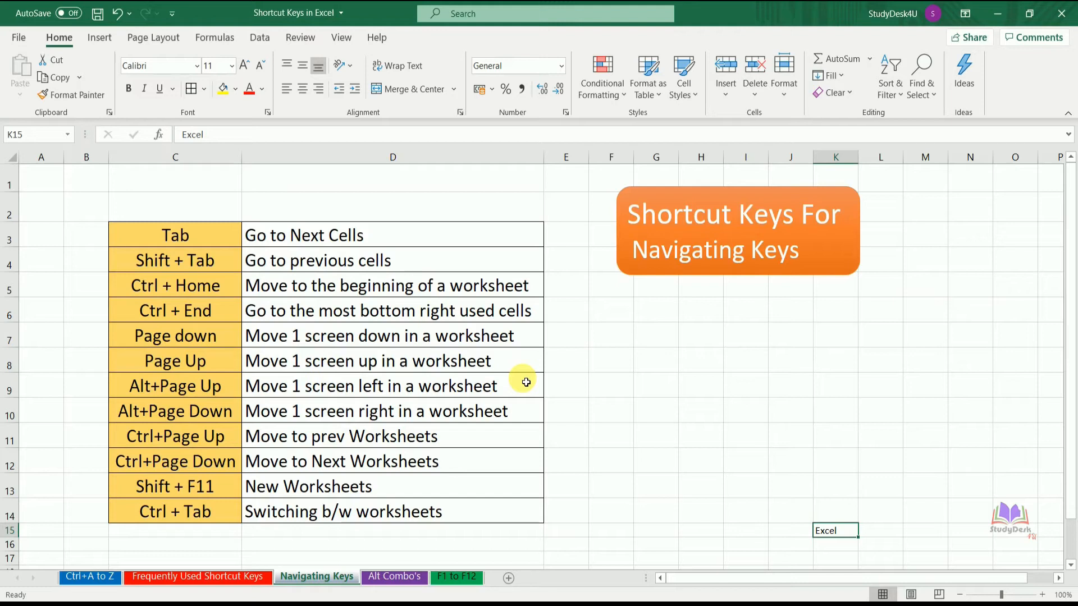
Move one screen down and back up from K15, and one screen right to Z15 and back left
{"action": "key", "text": "Page_Down"}
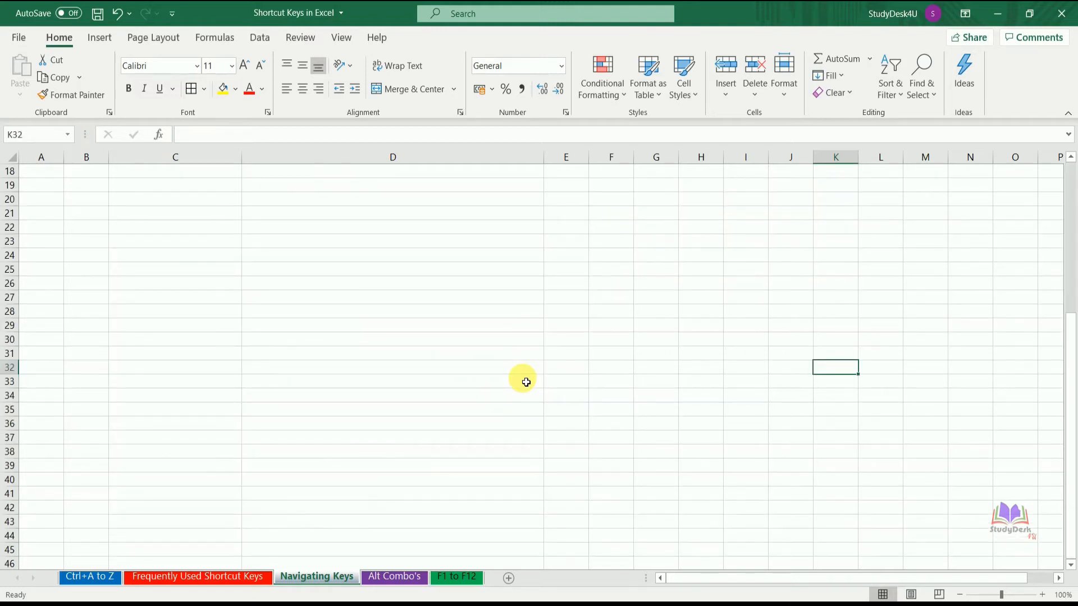
{"action": "key", "text": "Page_Up"}
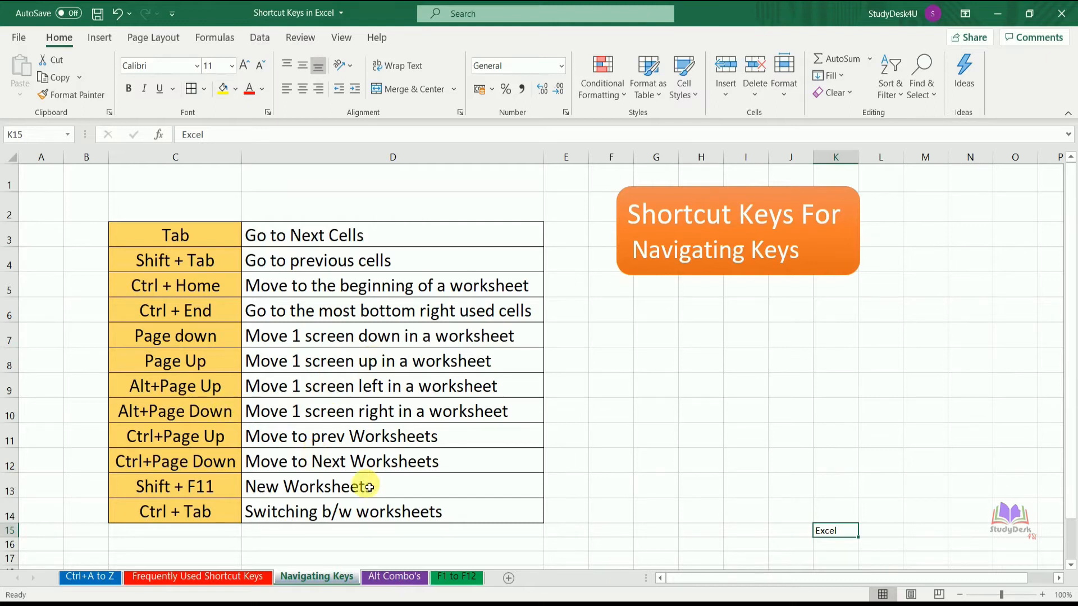
{"action": "key", "text": "alt"}
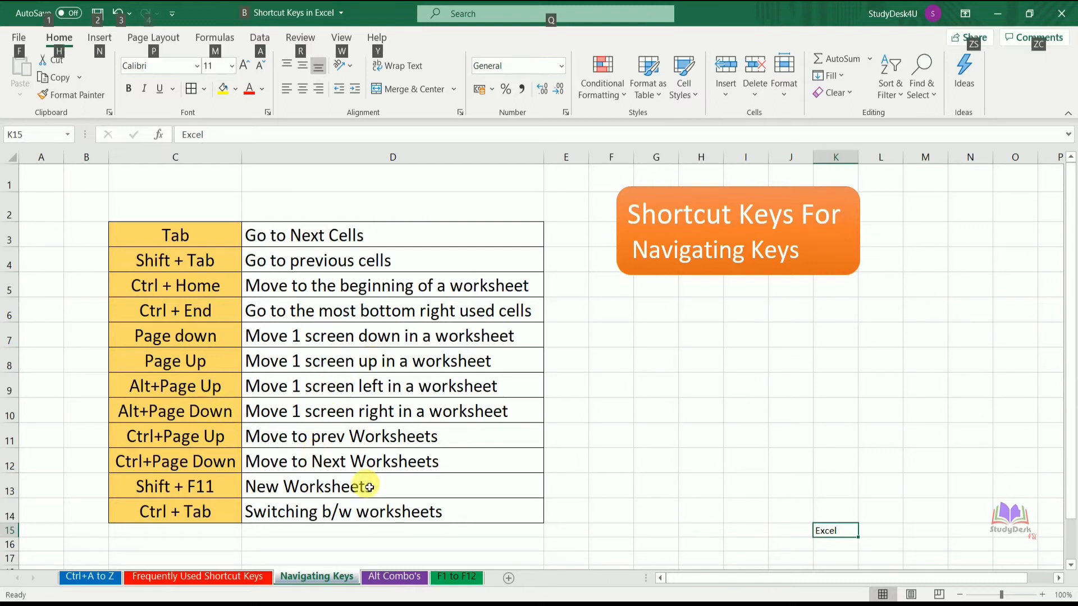
{"action": "key", "text": "alt+Page_Down"}
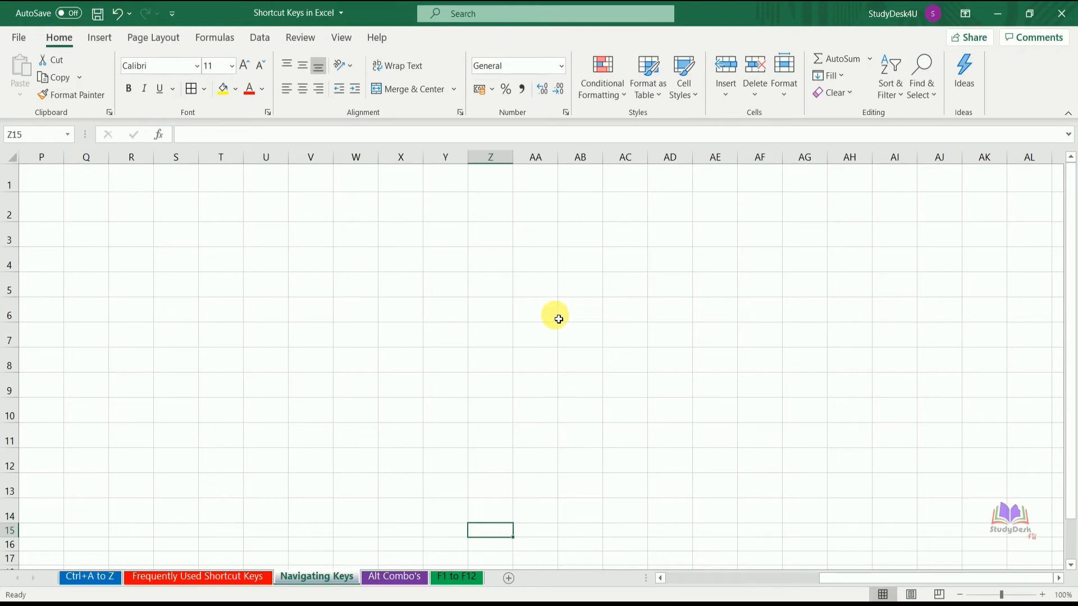
{"action": "key", "text": "alt"}
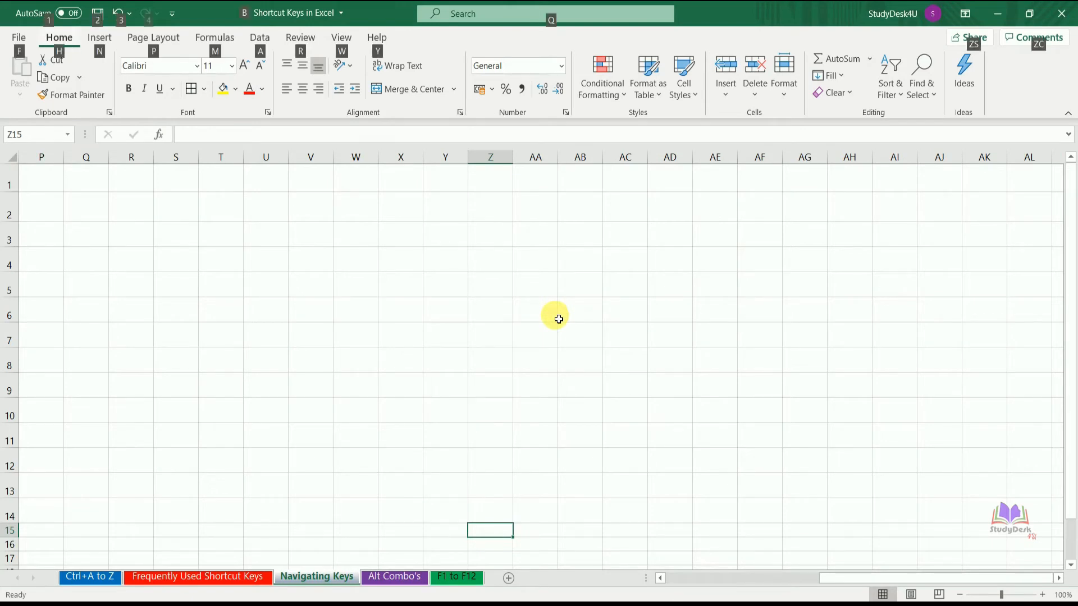
{"action": "key", "text": "alt+Page_Up"}
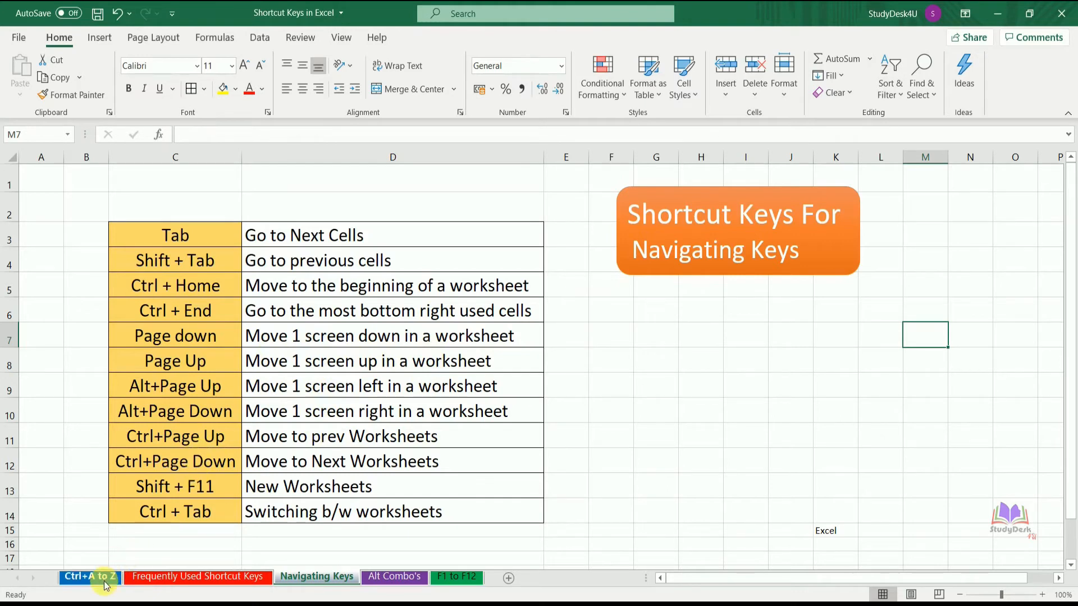
Step back through the worksheets to Ctrl+A to Z, and forward sheet by sheet to F1 to F12
{"action": "key", "text": "ctrl+Page_Up"}
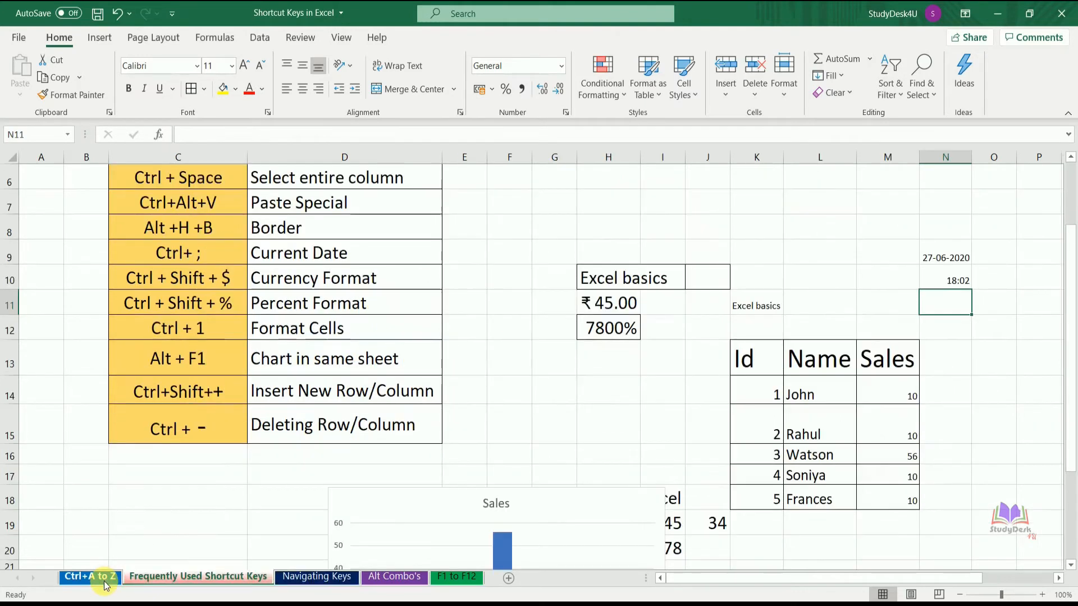
{"action": "key", "text": "ctrl+Page_Up"}
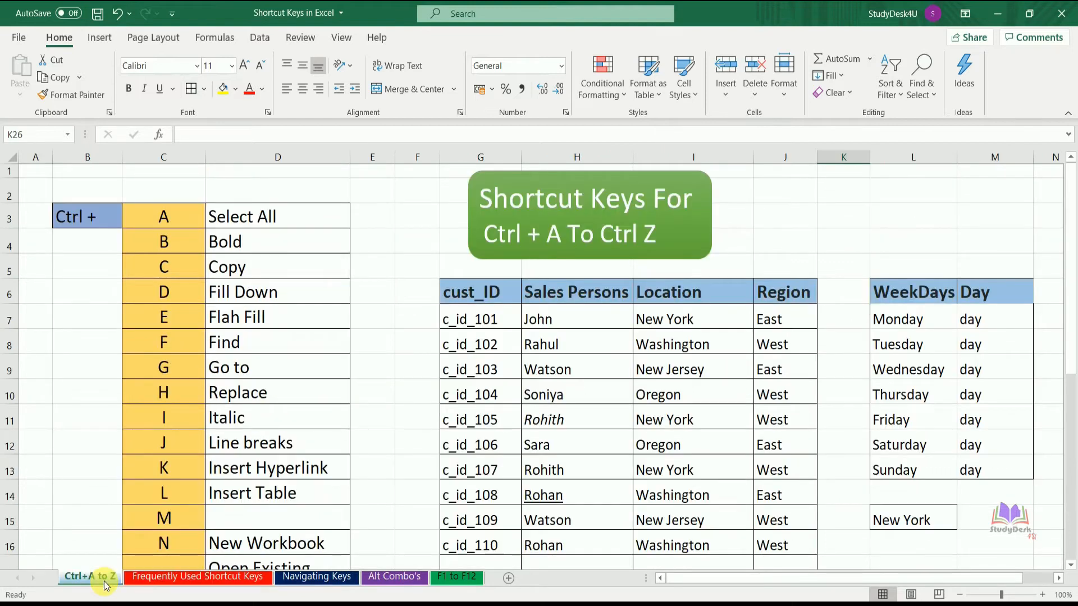
{"action": "key", "text": "ctrl+Page_Down"}
{"action": "key", "text": "ctrl+Page_Down"}
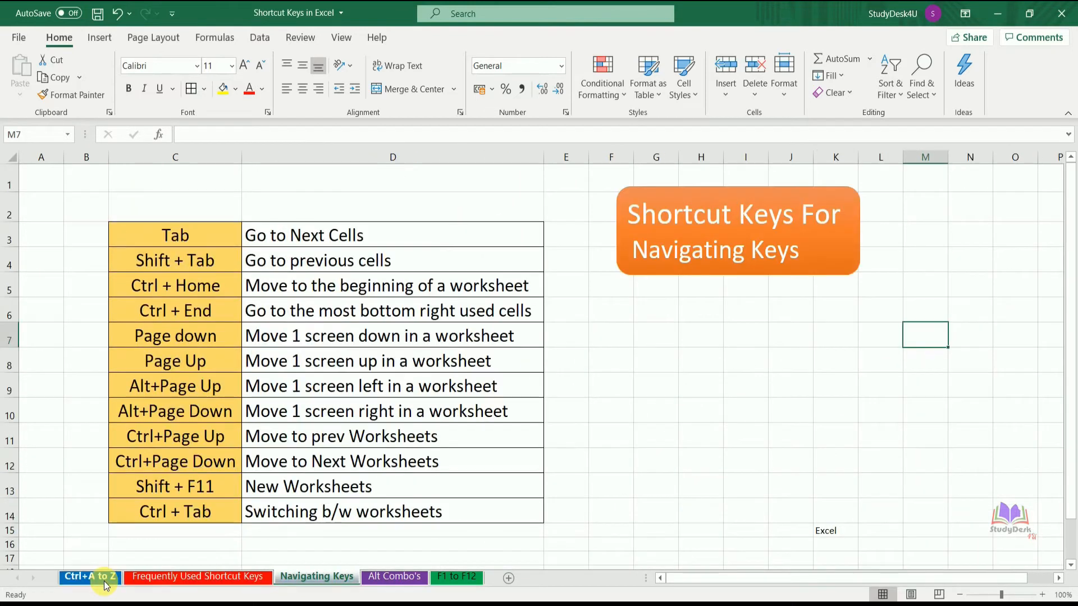
{"action": "key", "text": "ctrl+Page_Down"}
{"action": "key", "text": "ctrl+Page_Down"}
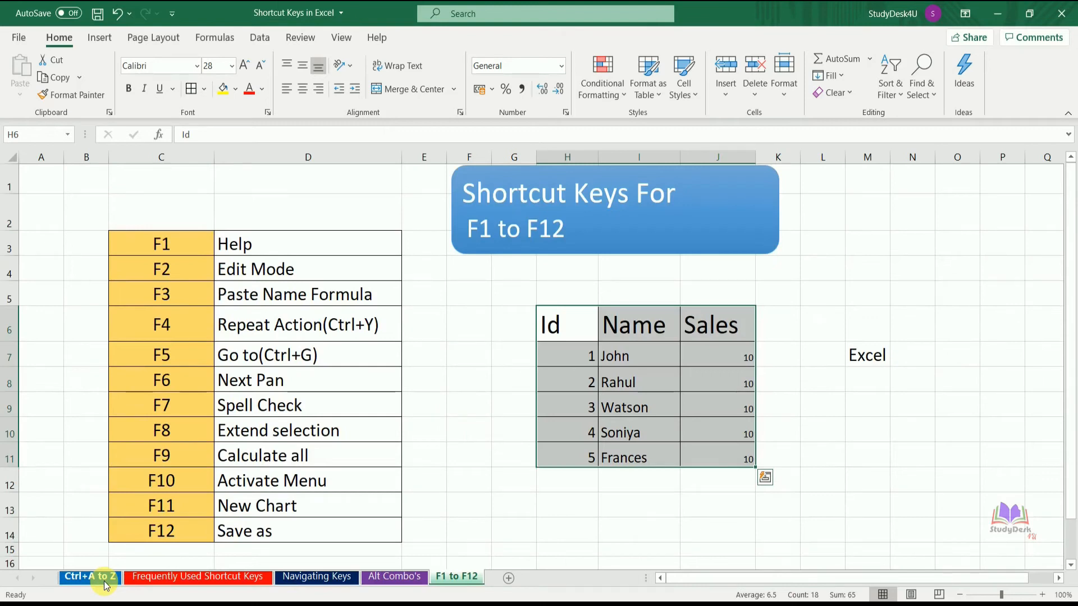
Step back from F1 to F12 to Ctrl+A to Z, and go twice between that sheet and Navigating Keys, ending on Navigating Keys
{"action": "key", "text": "ctrl+Page_Up"}
{"action": "key", "text": "ctrl+Page_Up"}
{"action": "key", "text": "ctrl+Page_Up"}
{"action": "key", "text": "ctrl+Page_Up"}
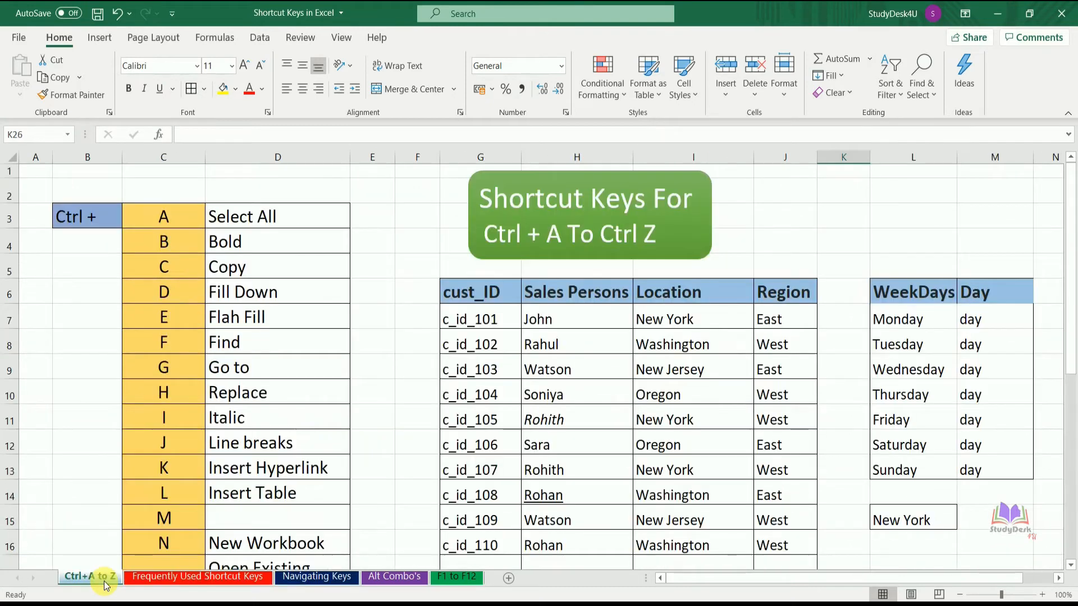
{"action": "key", "text": "ctrl+Page_Down"}
{"action": "key", "text": "ctrl+Page_Down"}
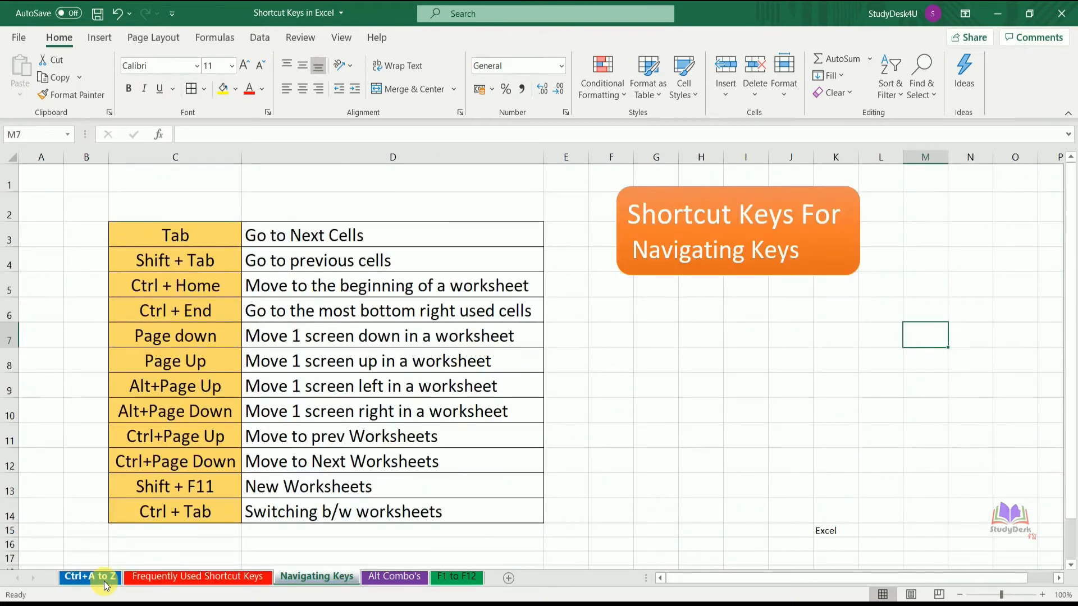
{"action": "key", "text": "ctrl+Page_Up"}
{"action": "key", "text": "ctrl+Page_Up"}
{"action": "key", "text": "ctrl+Page_Down"}
{"action": "key", "text": "ctrl+Page_Down"}
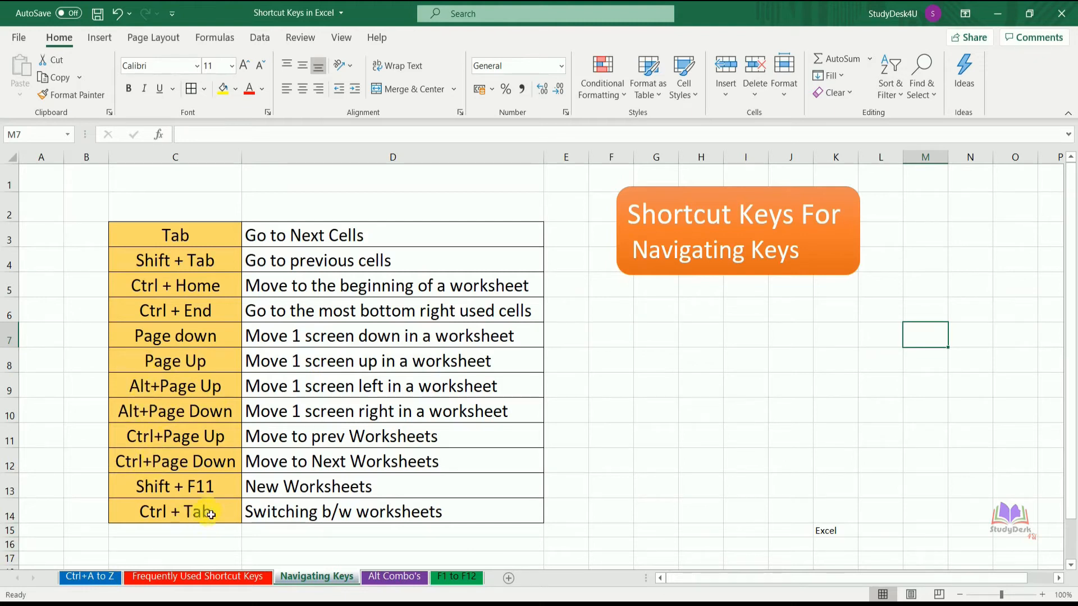
Insert two new blank worksheets after Navigating Keys and return to the Navigating Keys sheet
{"action": "left_click", "coordinate": [507, 578]}
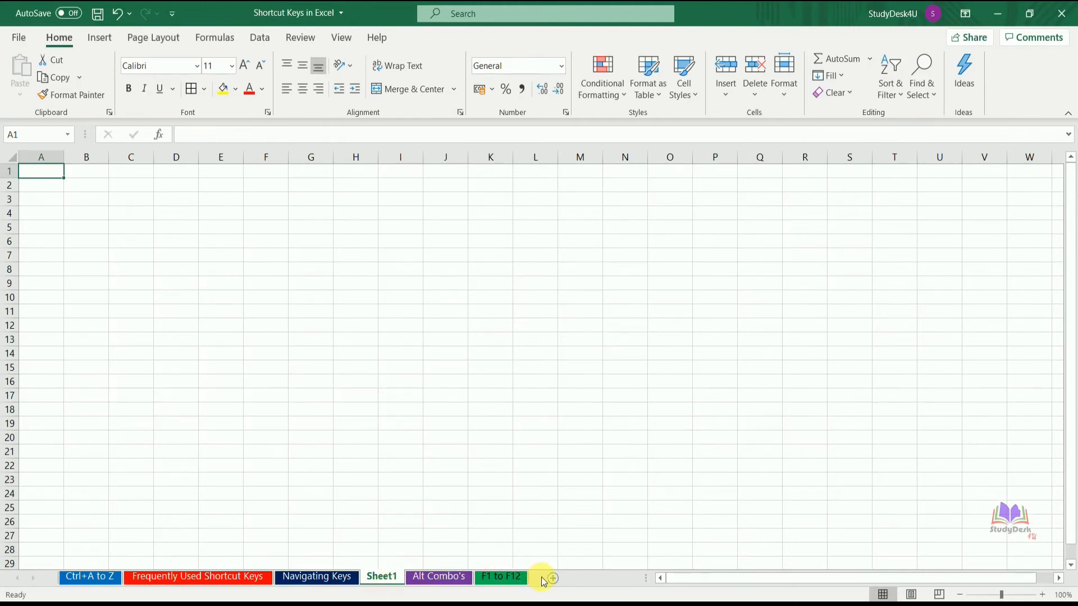
{"action": "key", "text": "shift+F11"}
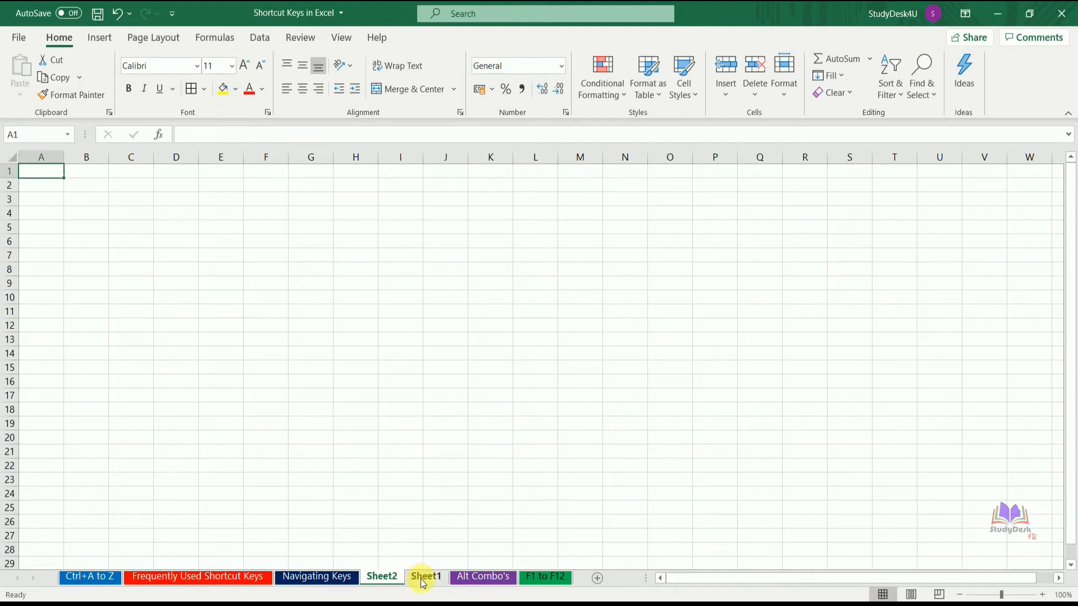
{"action": "left_click", "coordinate": [347, 578]}
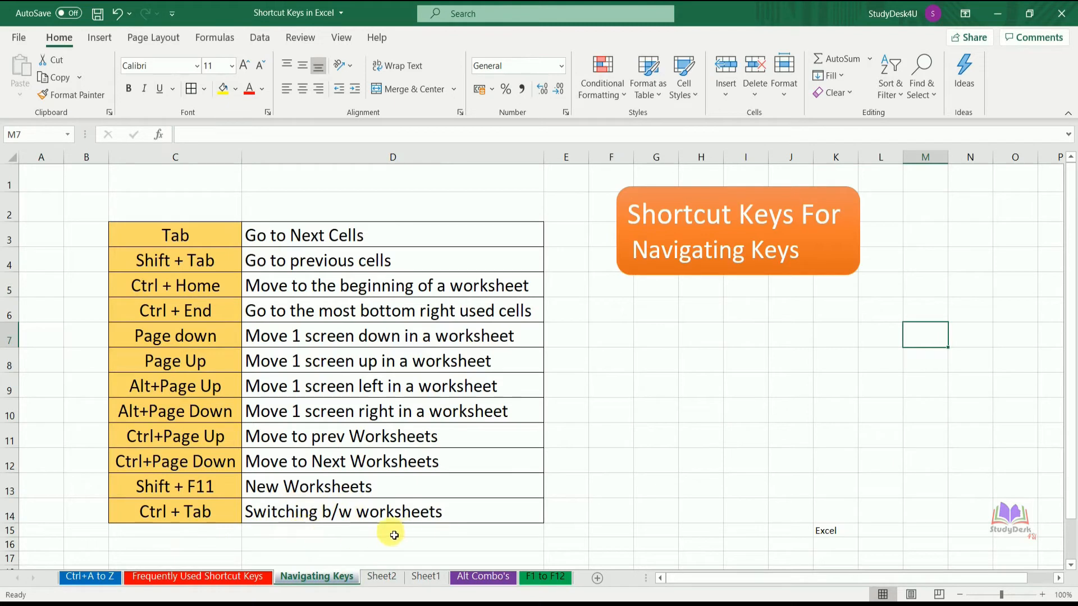
Change the Ctrl + Tab description in D14 to "Switching b/w workooks" and reselect the cell
{"action": "double_click", "coordinate": [455, 515]}
{"action": "key", "text": "BackSpace"}
{"action": "key", "text": "BackSpace"}
{"action": "key", "text": "BackSpace"}
{"action": "key", "text": "BackSpace"}
{"action": "key", "text": "BackSpace"}
{"action": "key", "text": "BackSpace"}
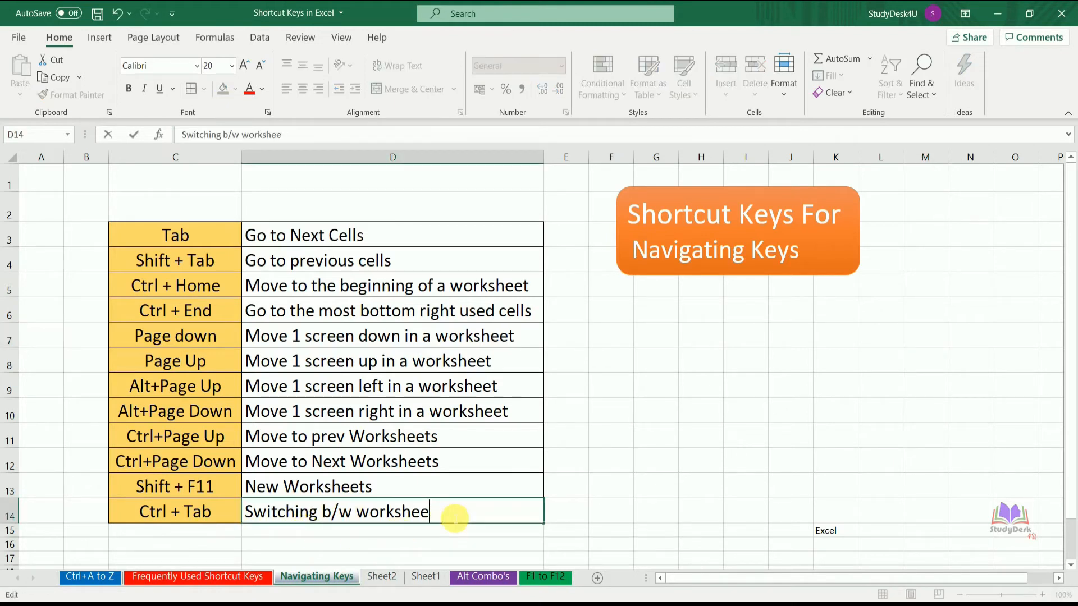
{"action": "type", "text": "ooks"}
{"action": "key", "text": "Return"}
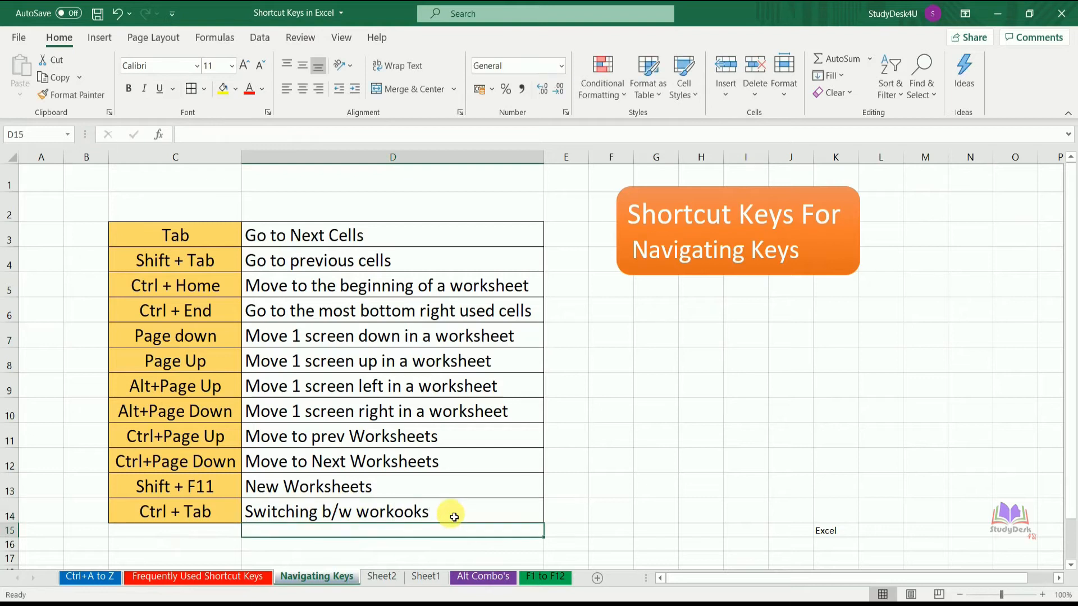
{"action": "left_click", "coordinate": [444, 521]}
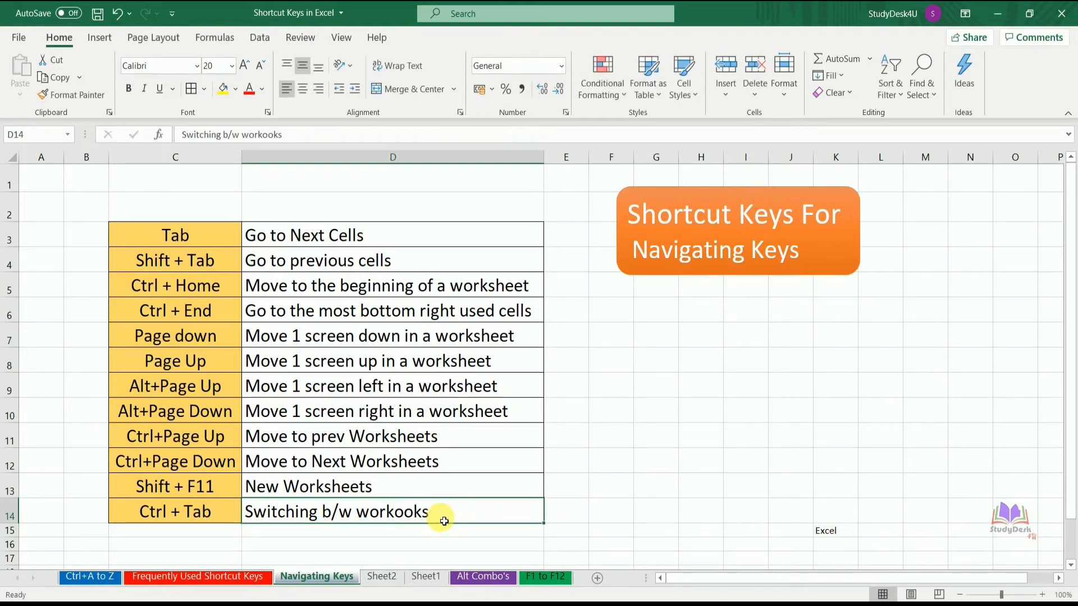
Switch to the Excel books folder in File Explorer and back, and to the Book1 workbook and back to Shortcut Keys in Excel
{"action": "key", "text": "alt+Tab"}
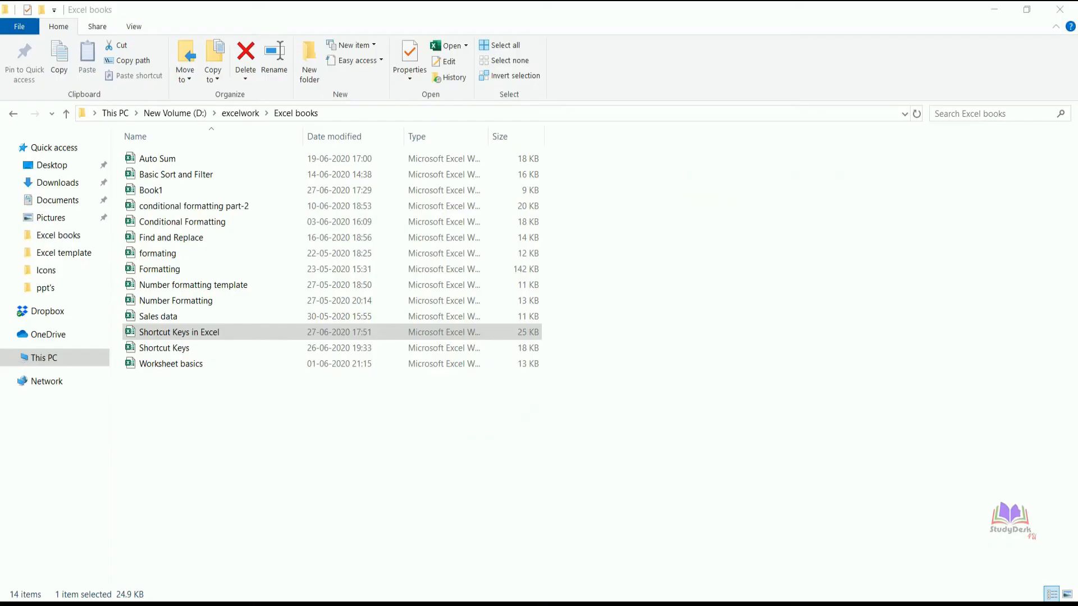
{"action": "key", "text": "alt+Tab"}
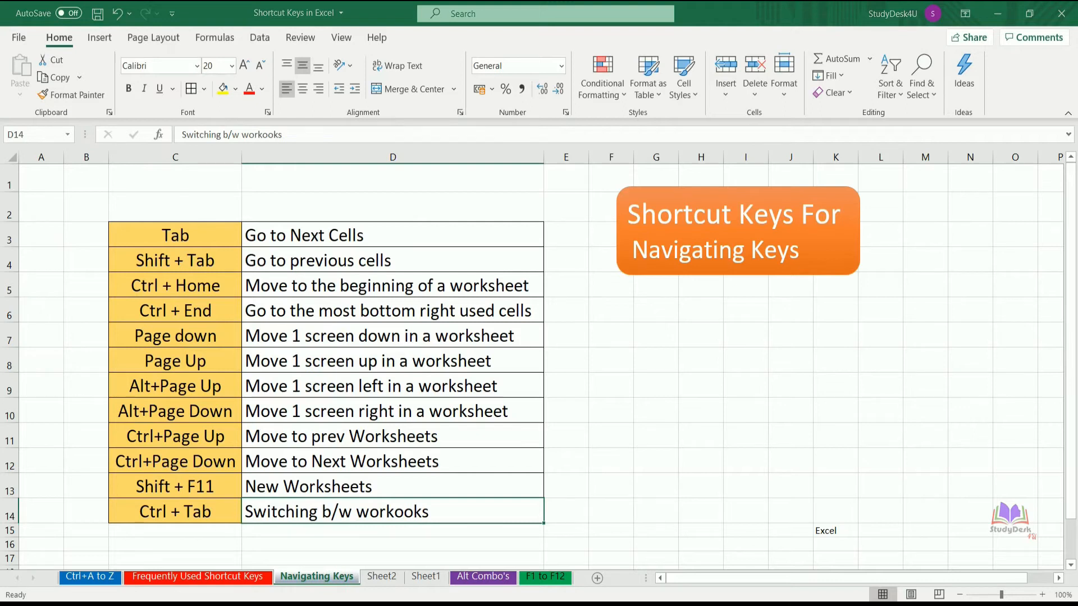
{"action": "key", "text": "ctrl+Tab"}
{"action": "left_click", "coordinate": [605, 604]}
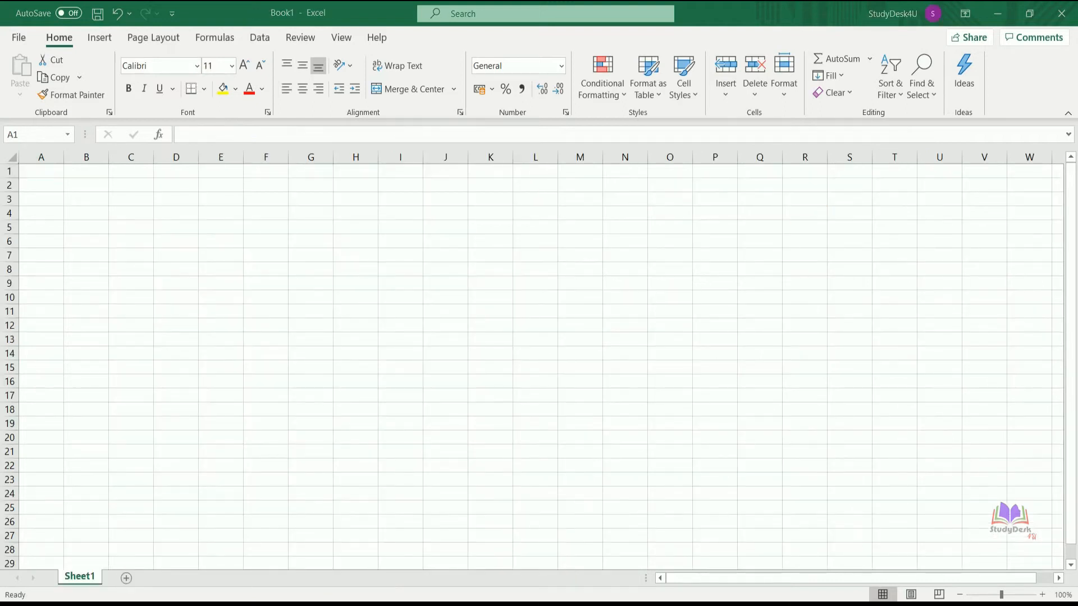
{"action": "left_click", "coordinate": [584, 566]}
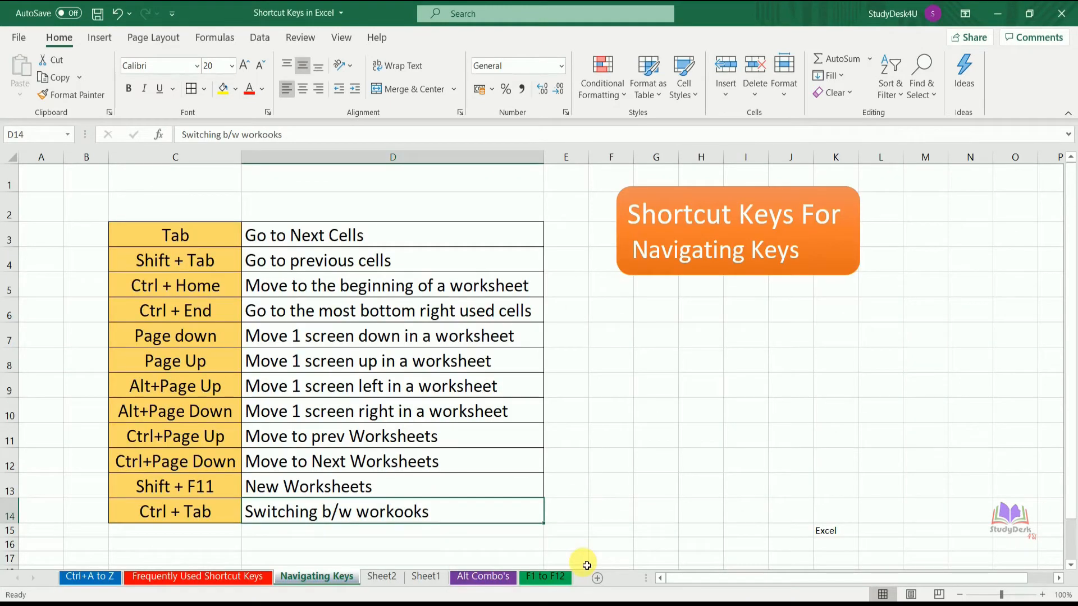
Cycle repeatedly between the open workbooks, ending on Shortcut Keys in Excel
{"action": "key", "text": "ctrl+Tab"}
{"action": "key", "text": "ctrl+Tab"}
{"action": "key", "text": "ctrl+Tab"}
{"action": "key", "text": "ctrl+Tab"}
{"action": "key", "text": "ctrl+Tab"}
{"action": "key", "text": "ctrl+Tab"}
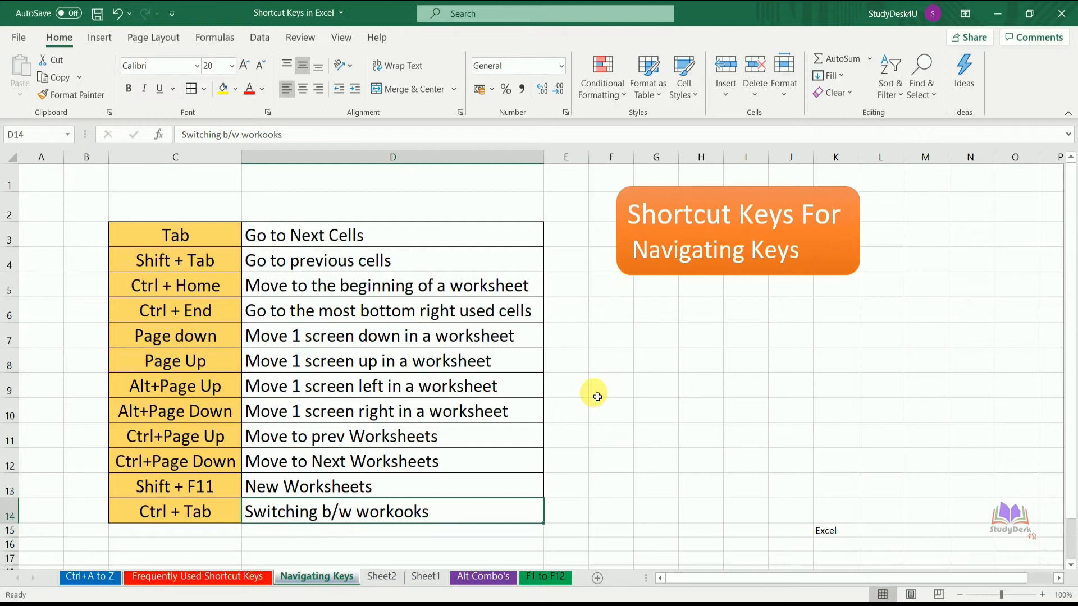
Open the Alt Combo's sheet and display the Data, Home and Insert ribbon commands in turn with their key tips
{"action": "left_click", "coordinate": [483, 578]}
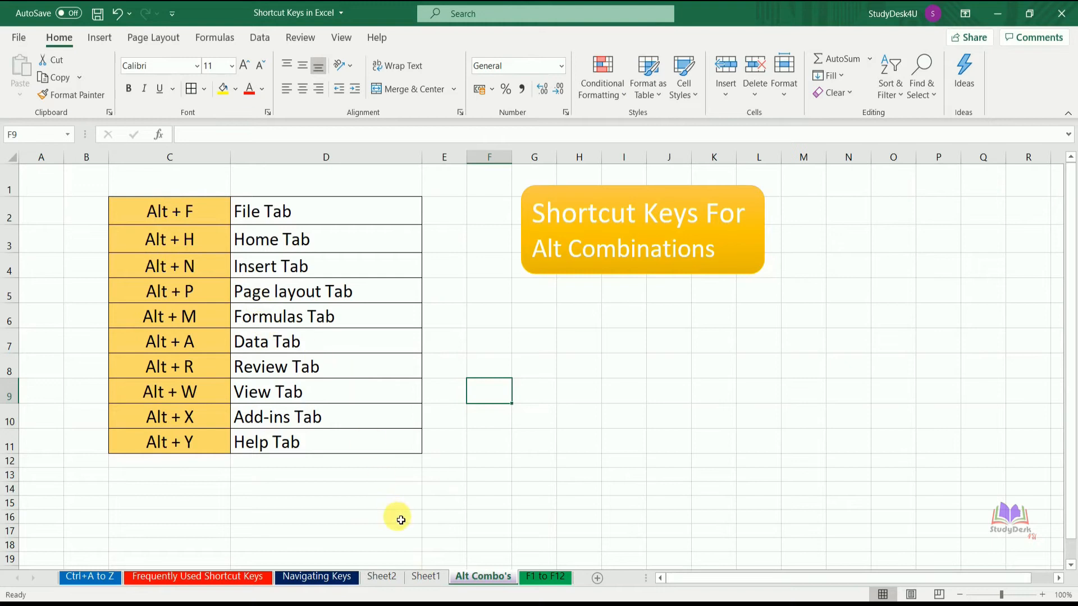
{"action": "key", "text": "alt"}
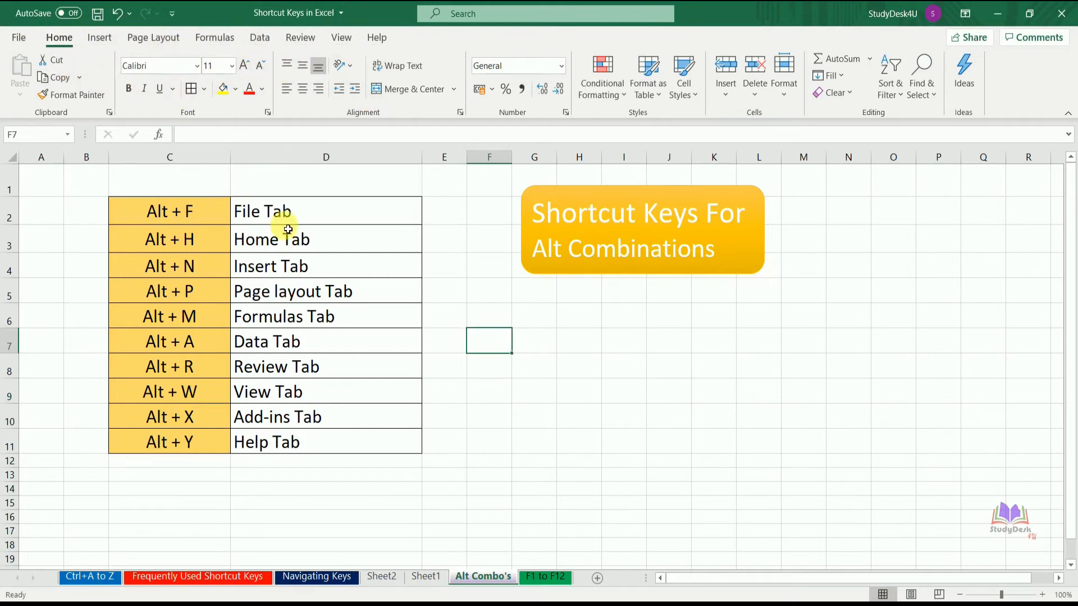
{"action": "key", "text": "alt+a"}
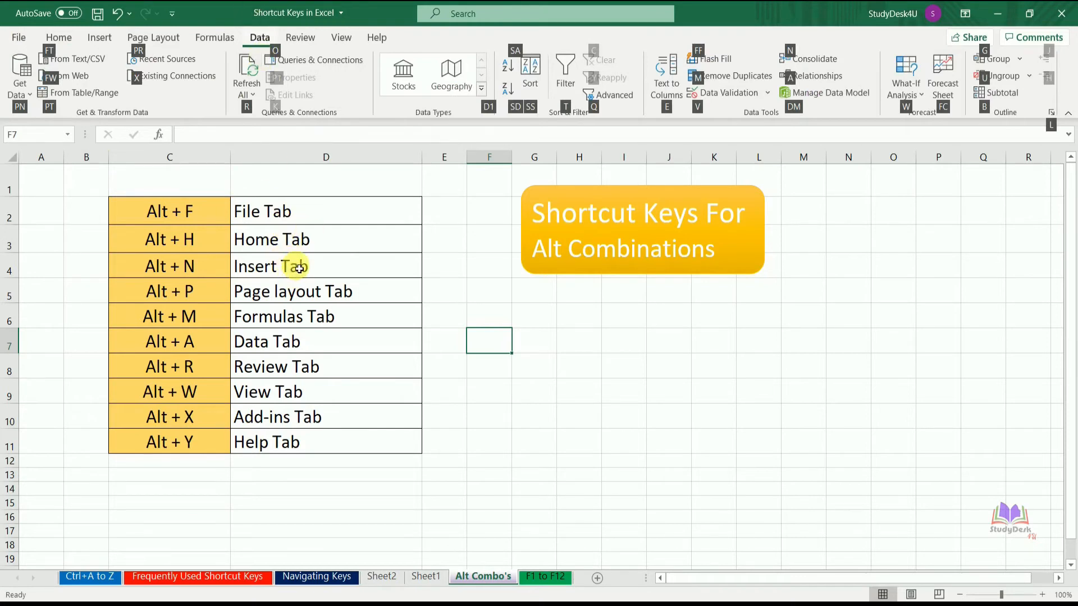
{"action": "key", "text": "alt+h"}
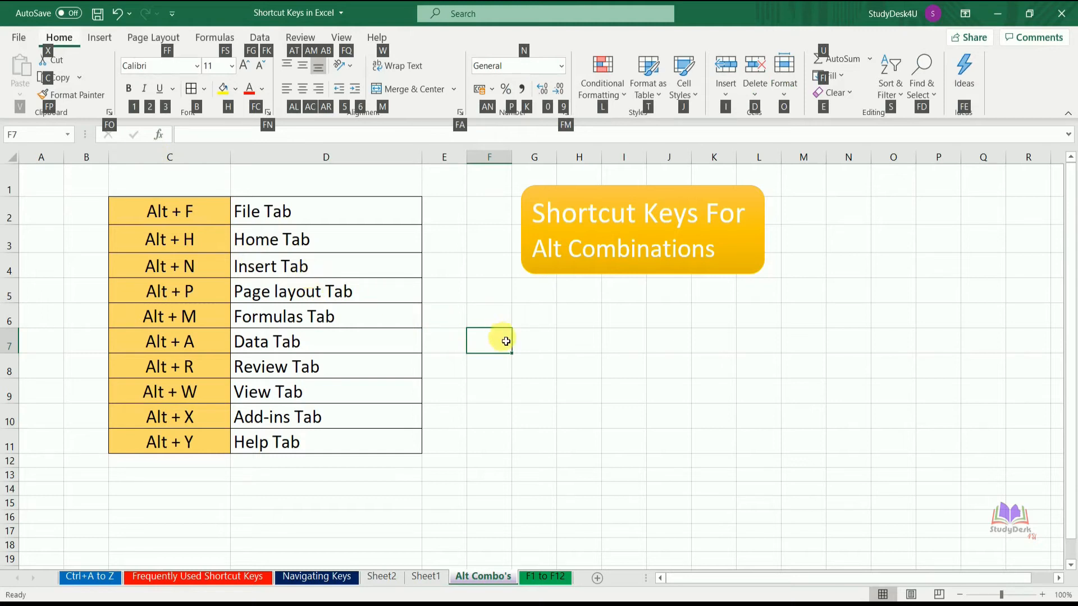
{"action": "key", "text": "Escape"}
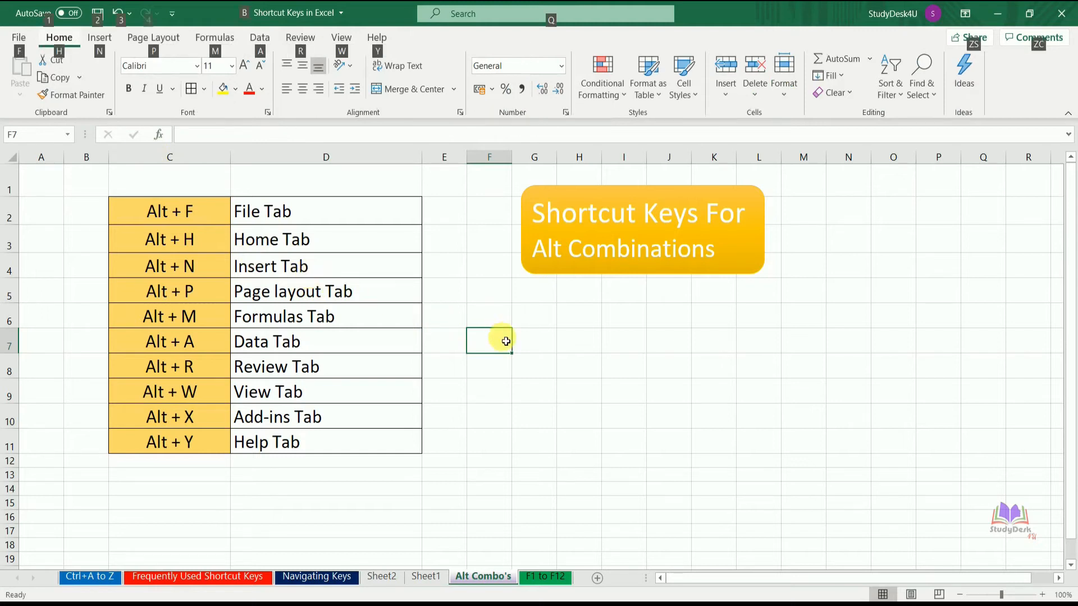
{"action": "key", "text": "n"}
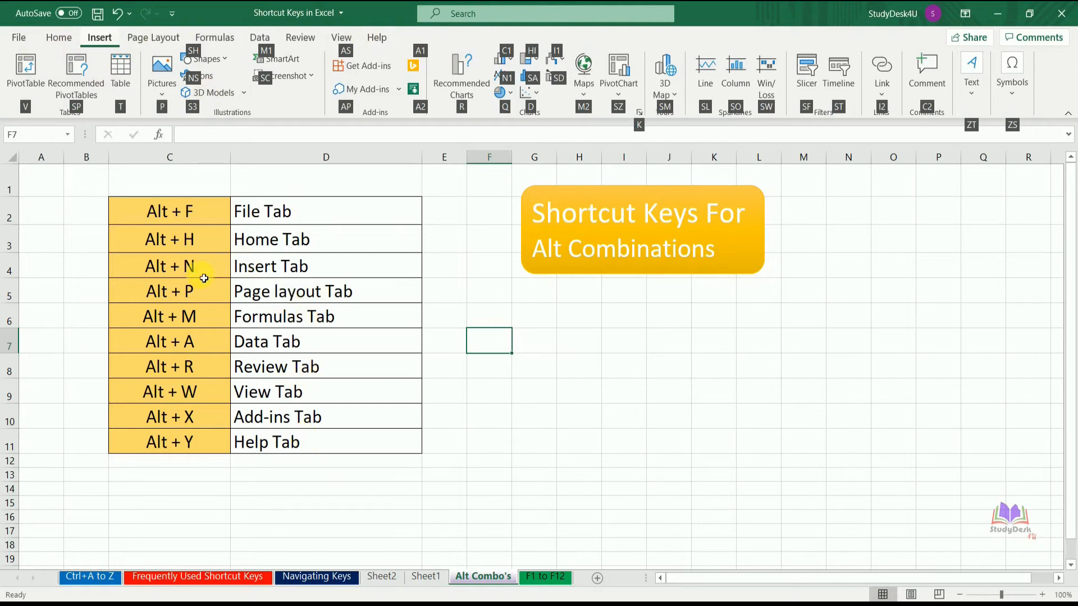
Select the Page layout, Formulas and Data entries of the list in turn, and display the Review ribbon commands with key tips
{"action": "left_click", "coordinate": [207, 303]}
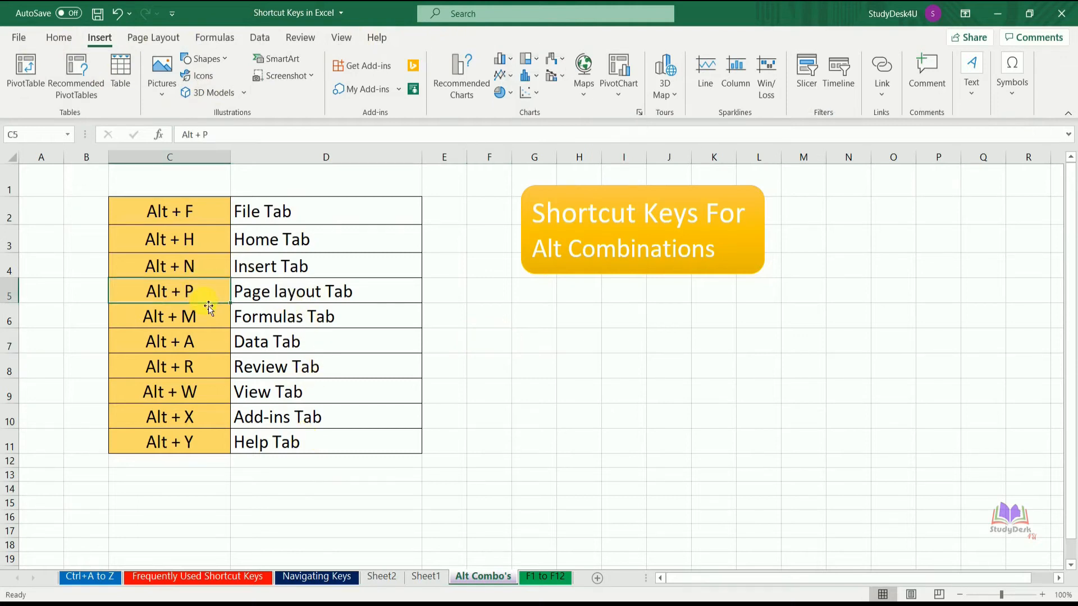
{"action": "left_click", "coordinate": [276, 296]}
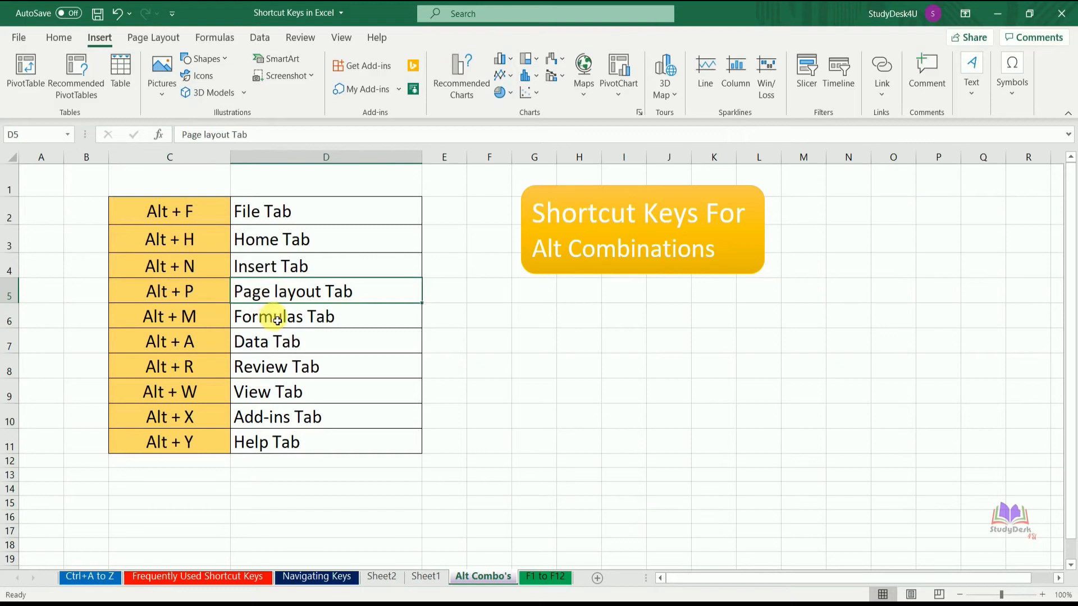
{"action": "left_click", "coordinate": [278, 318]}
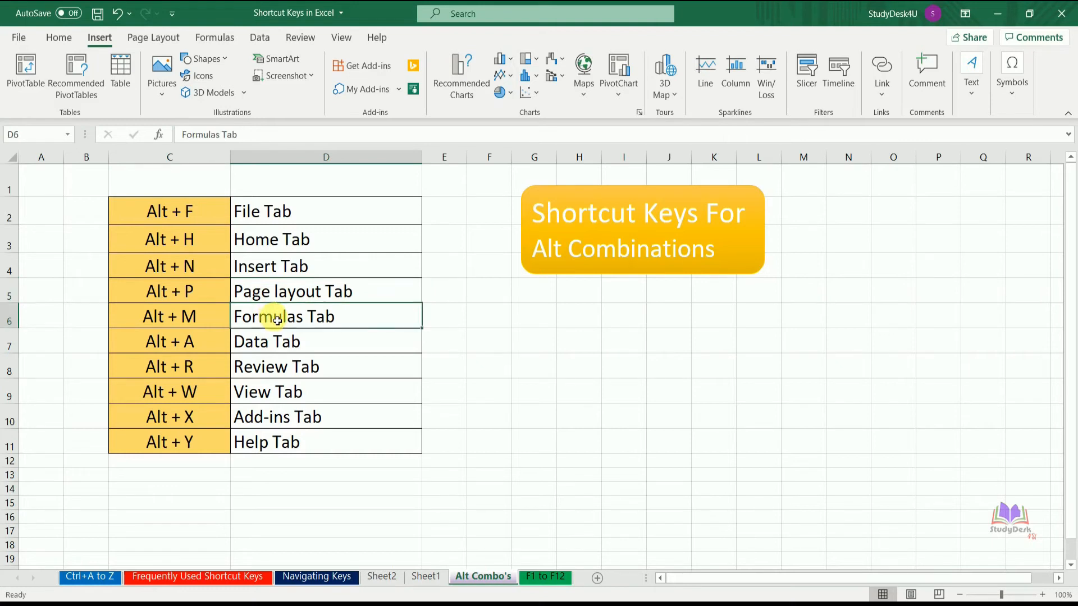
{"action": "left_click", "coordinate": [259, 354]}
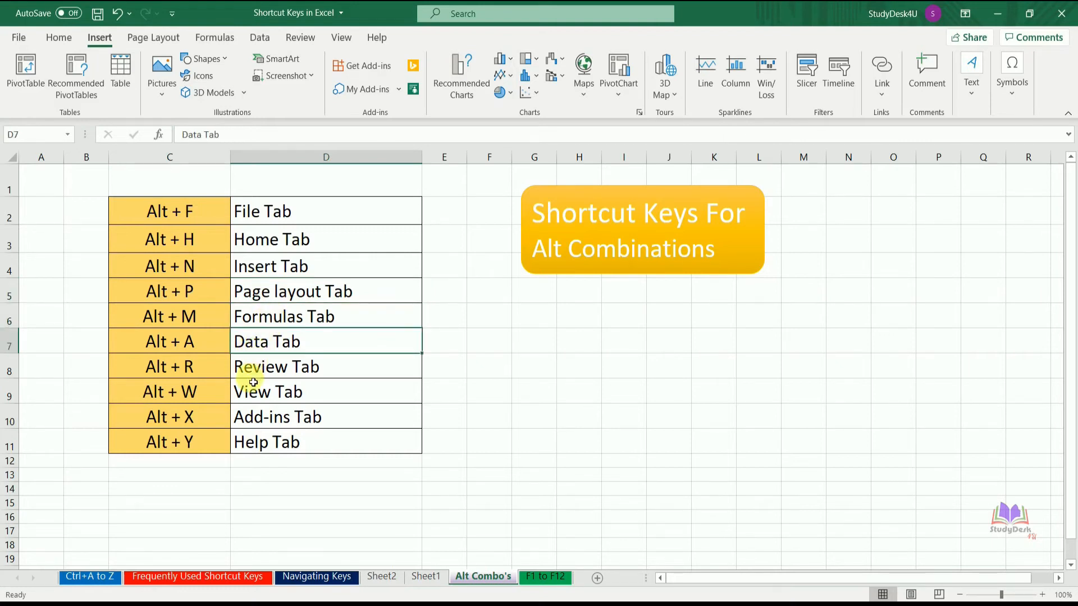
{"action": "key", "text": "alt+r"}
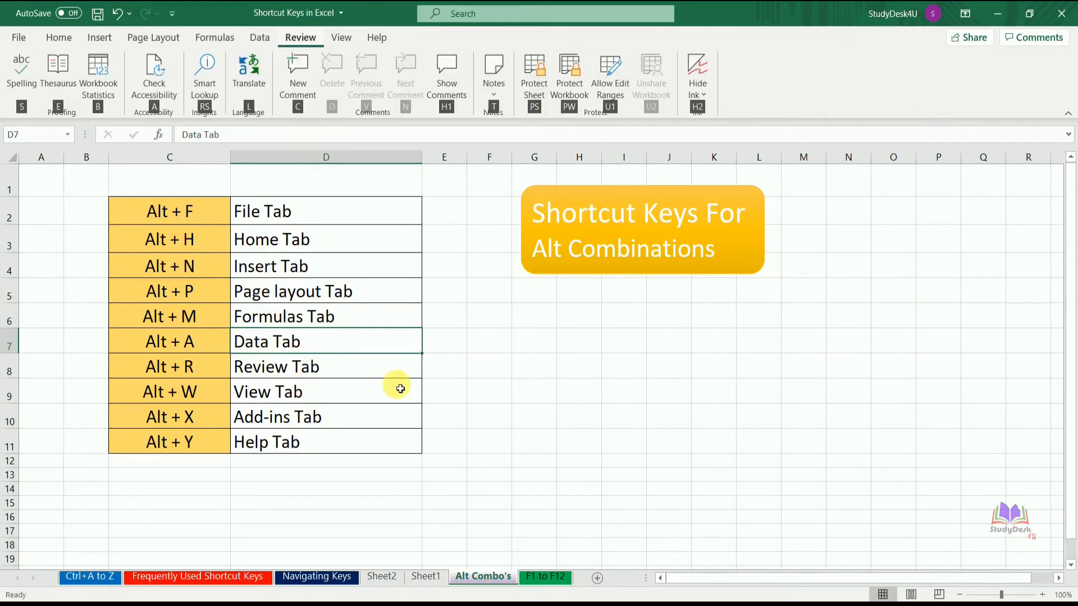
Display the View and Help ribbon commands with their key tips, and return to the Home commands
{"action": "left_click", "coordinate": [488, 403]}
{"action": "key", "text": "alt+w"}
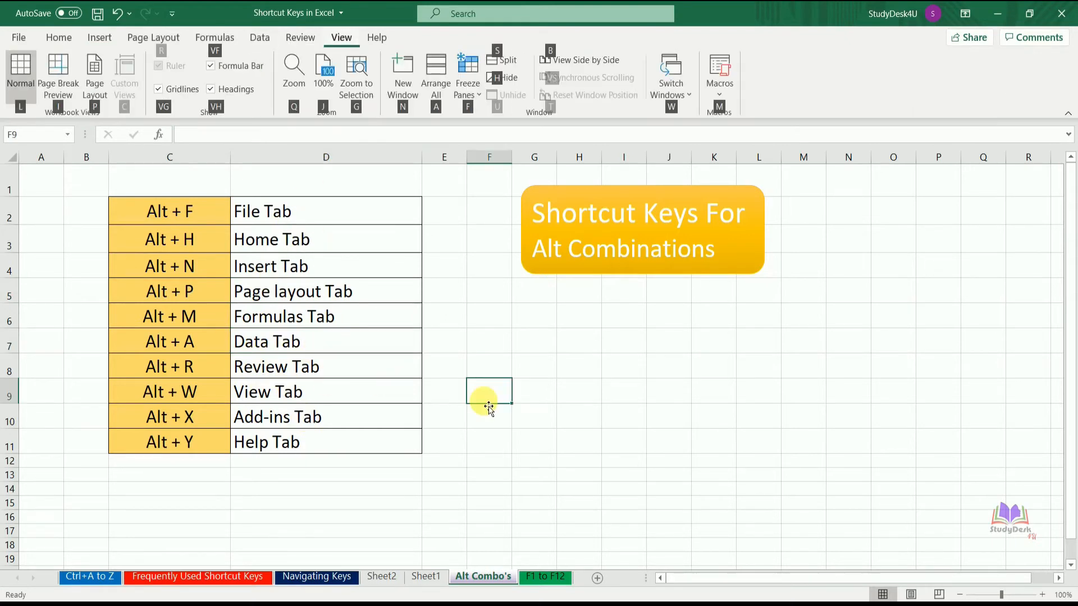
{"action": "key", "text": "alt+y"}
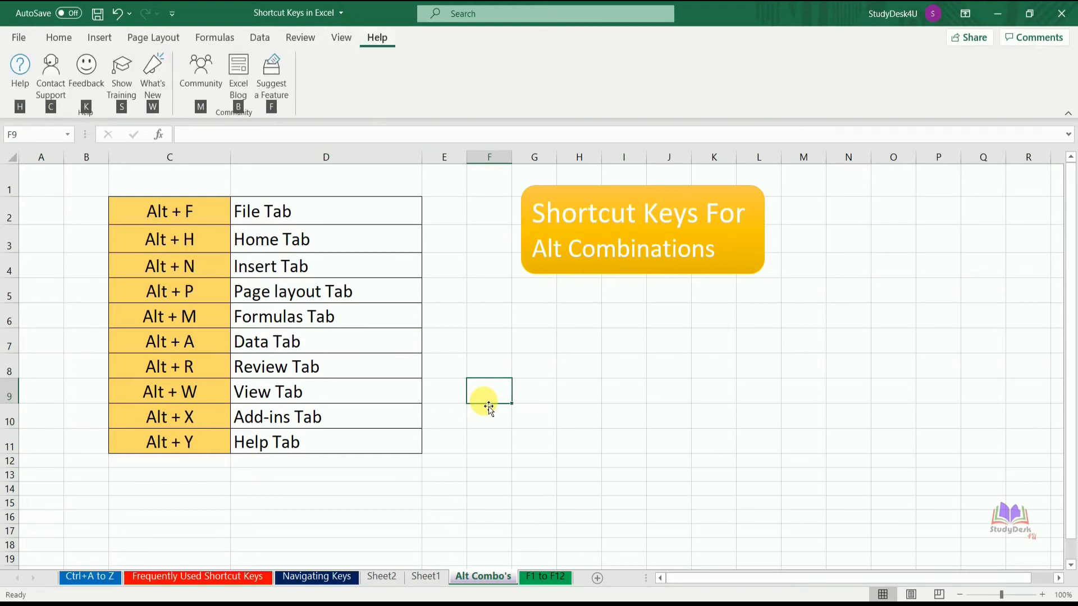
{"action": "key", "text": "alt+h"}
{"action": "left_click", "coordinate": [594, 412]}
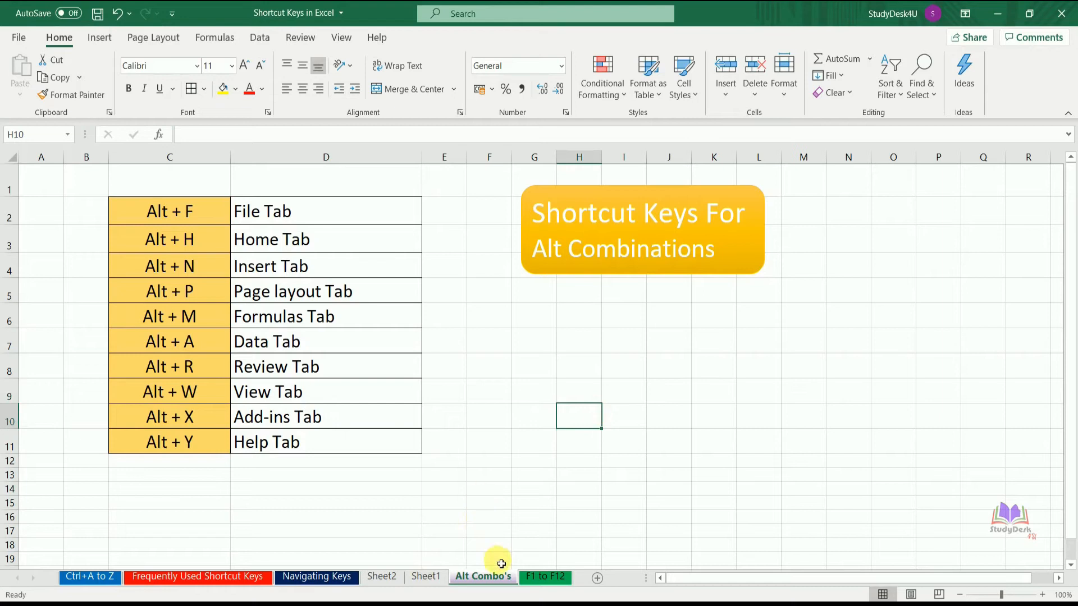
Open the F1 to F12 sheet, bring up Excel's Help from cell C3 and search it for Sum
{"action": "left_click", "coordinate": [544, 576]}
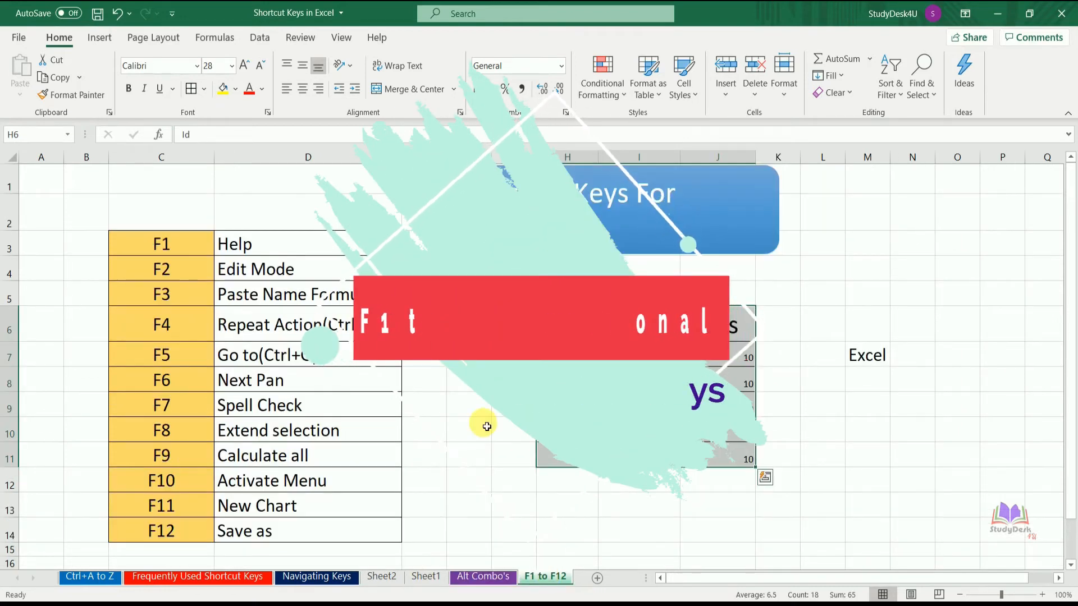
{"action": "left_click", "coordinate": [273, 233]}
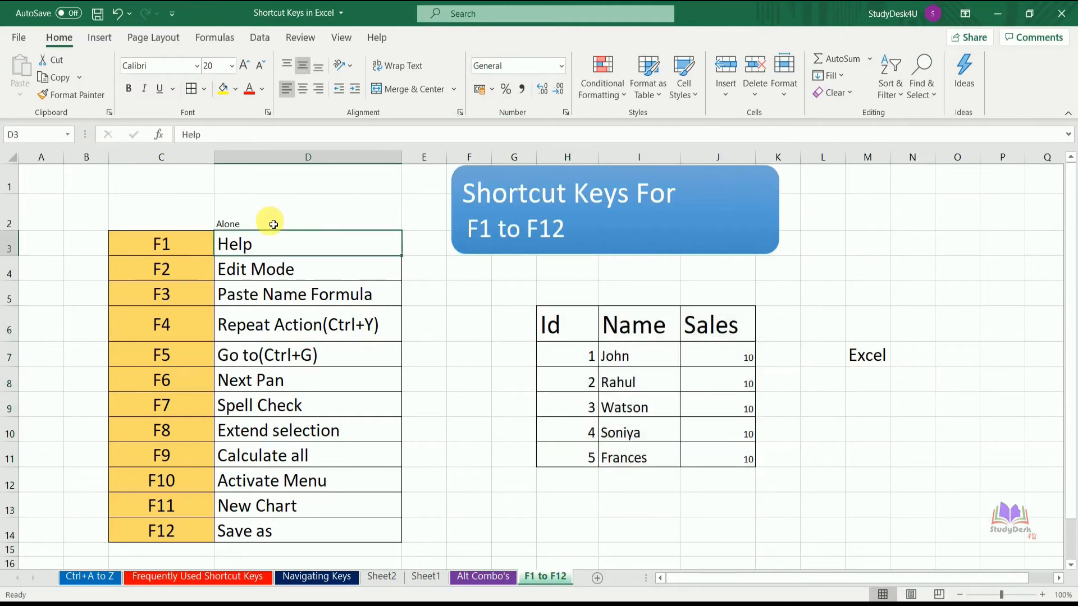
{"action": "left_click", "coordinate": [181, 254]}
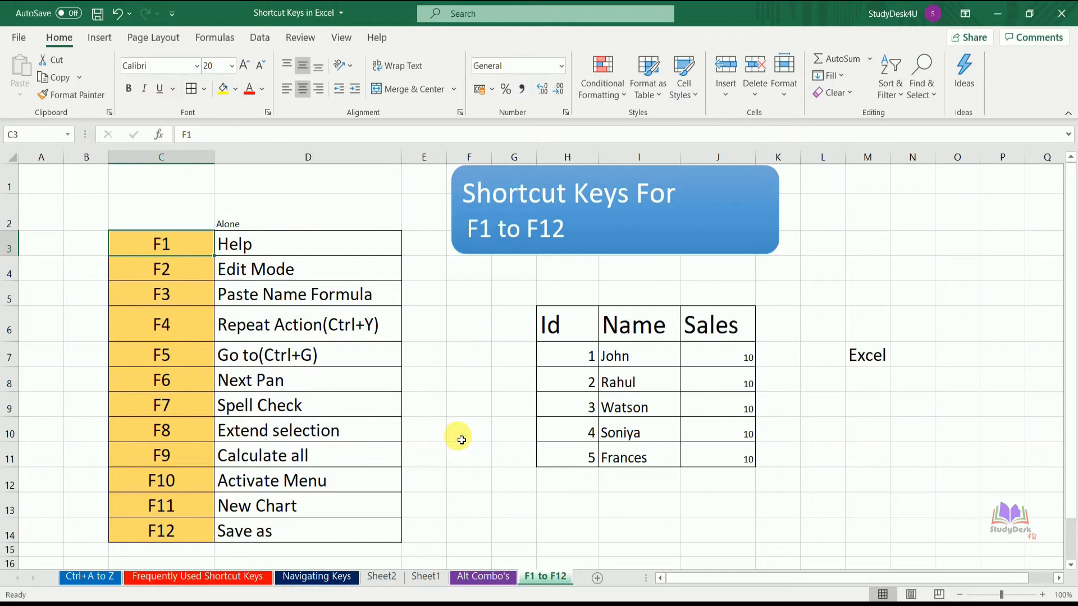
{"action": "key", "text": "F1"}
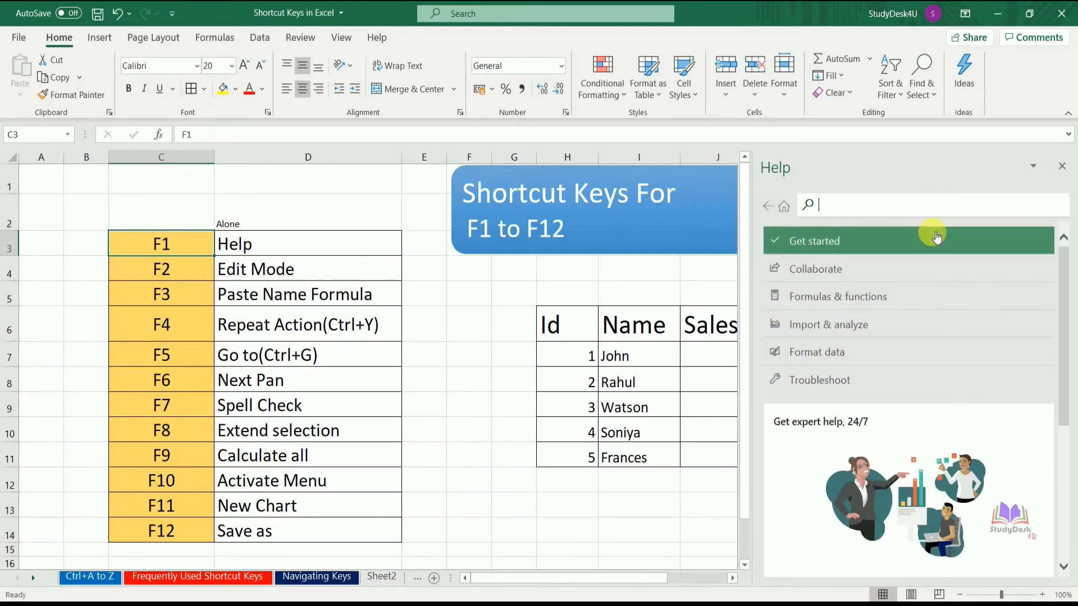
{"action": "type", "text": "Sum"}
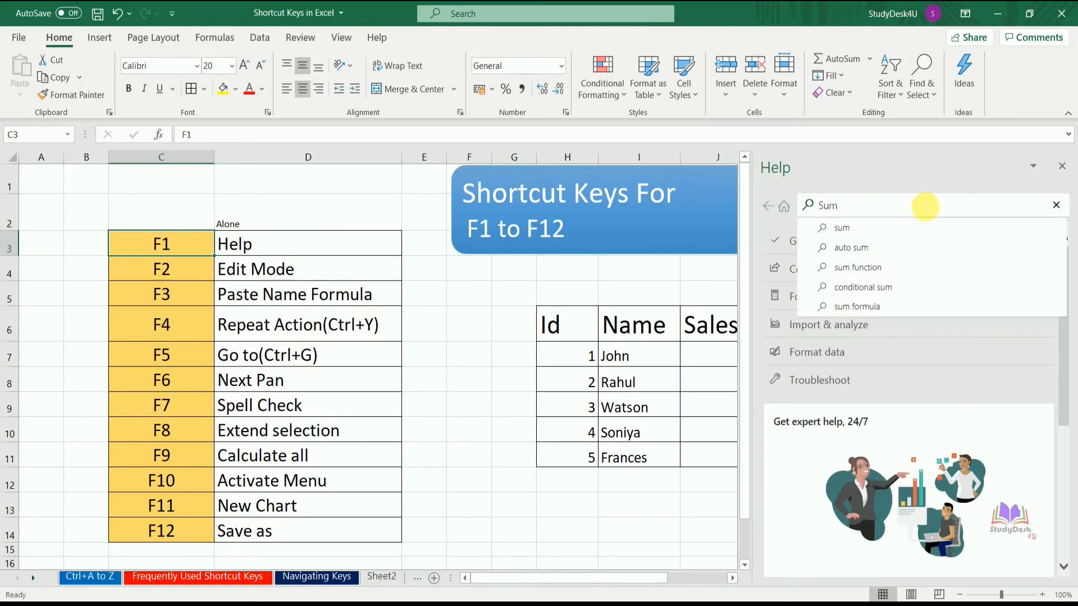
{"action": "key", "text": "Return"}
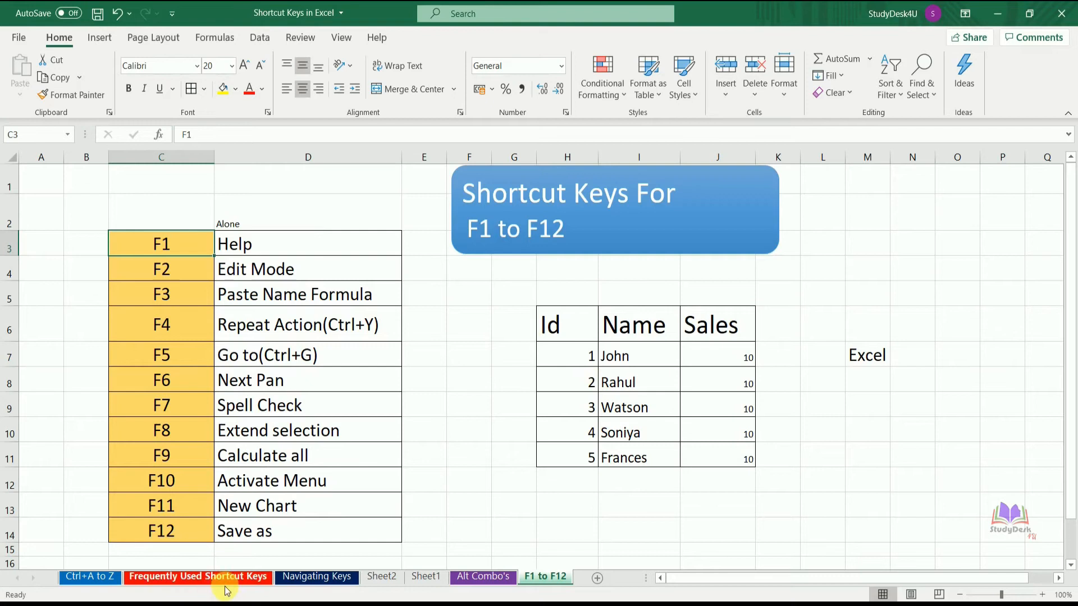
Edit the text in cell M7 in place so that it reads Excel basics
{"action": "left_click", "coordinate": [877, 364]}
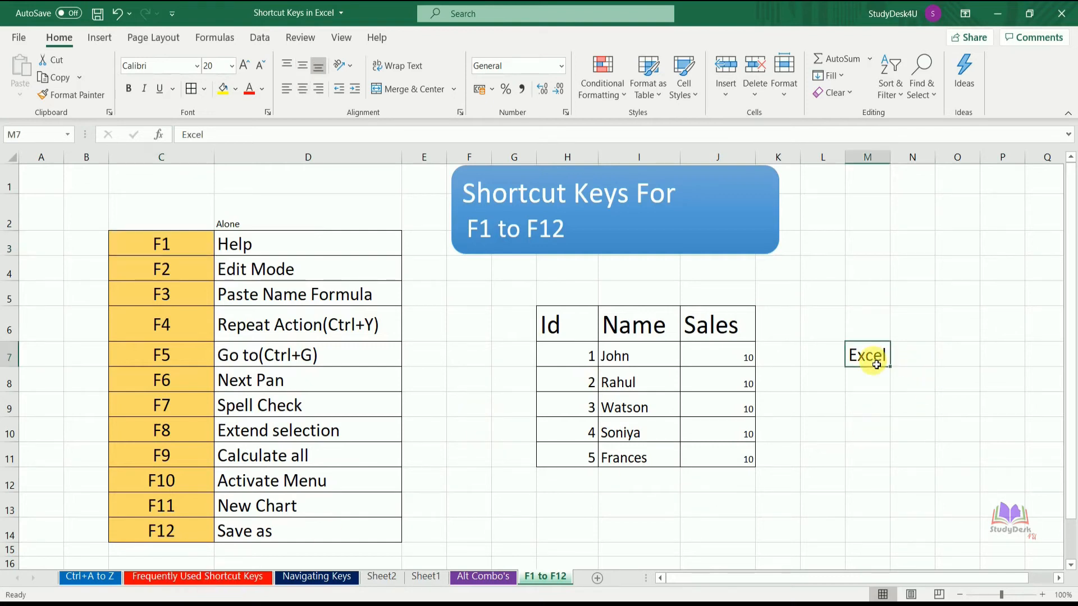
{"action": "key", "text": "F2"}
{"action": "type", "text": "basics"}
{"action": "key", "text": "Return"}
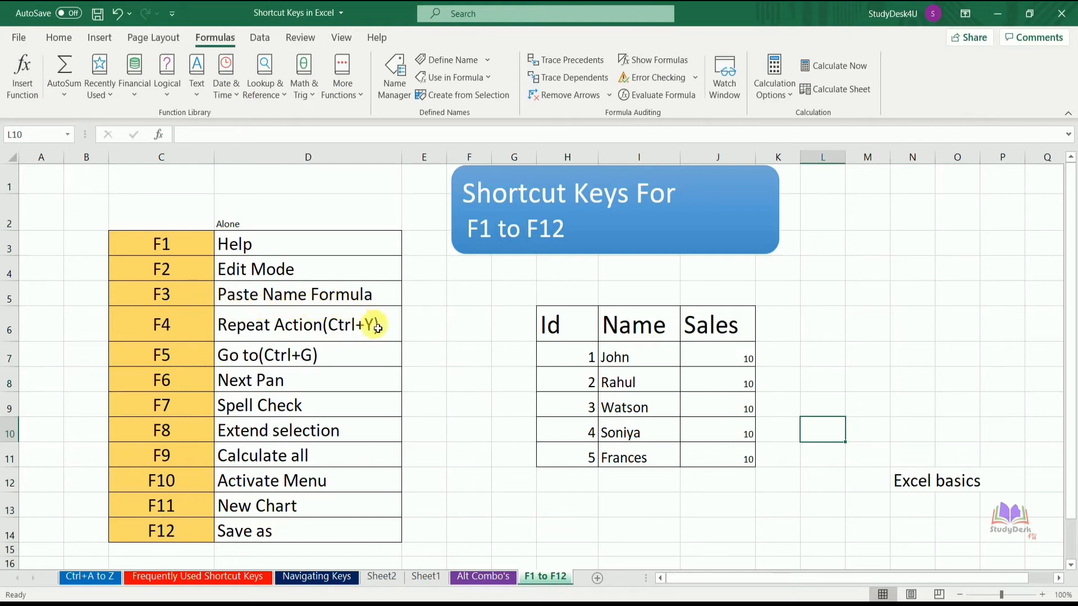
Select the table's Name column, I6:I11, and go to the defined name Name
{"action": "left_click", "coordinate": [465, 364]}
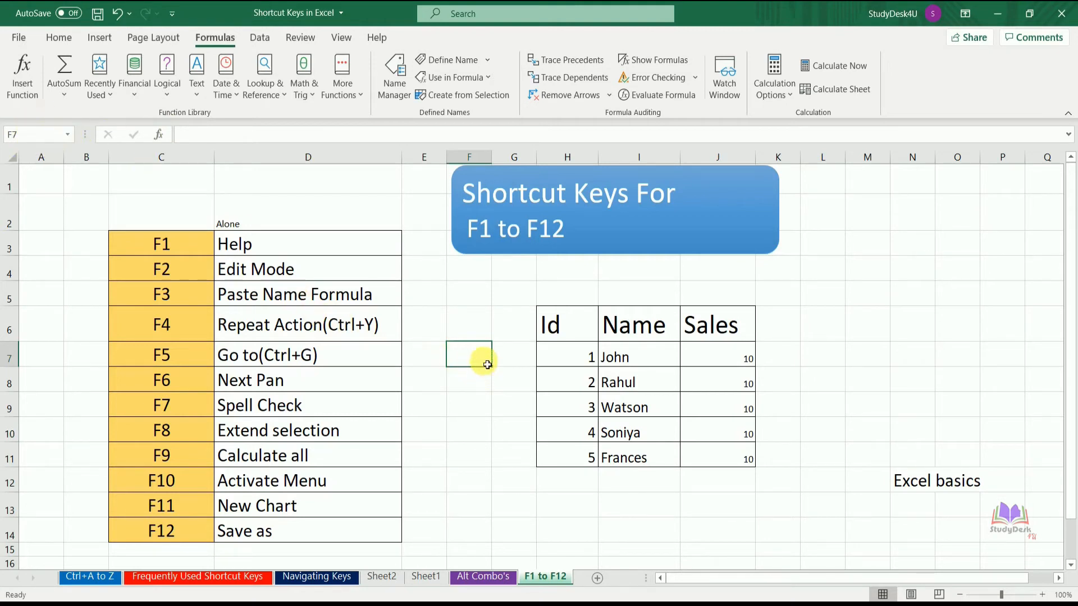
{"action": "left_click", "coordinate": [637, 414]}
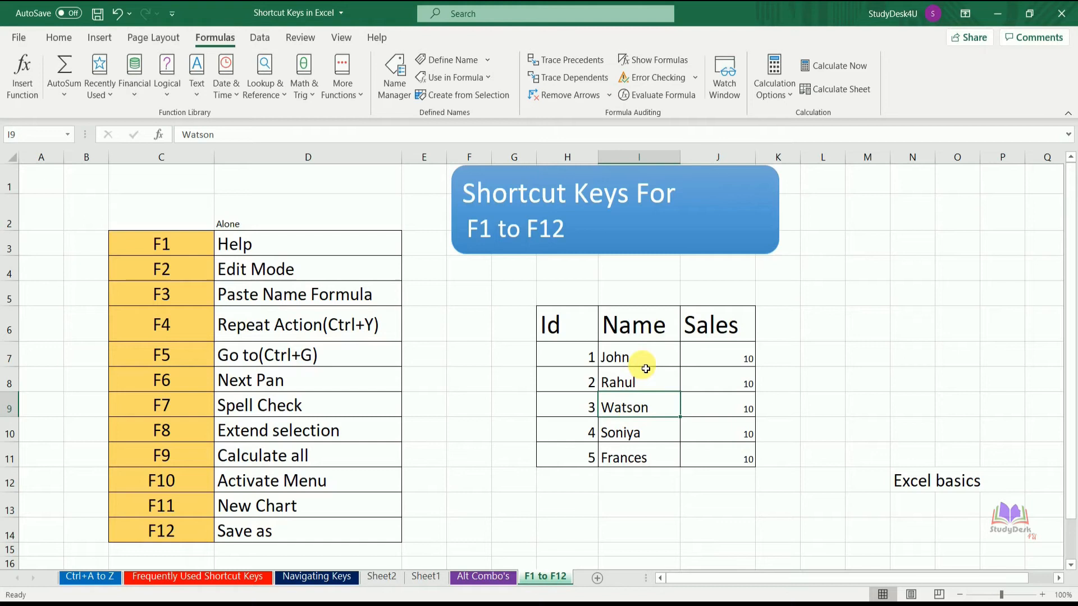
{"action": "left_click_drag", "start_coordinate": [642, 330], "coordinate": [637, 464]}
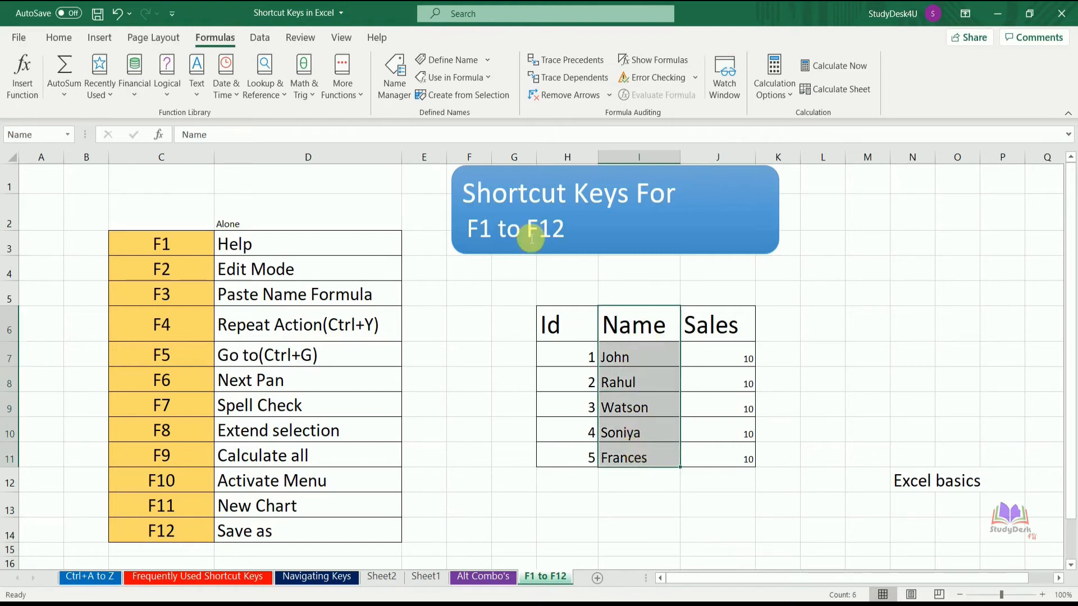
{"action": "left_click", "coordinate": [66, 135]}
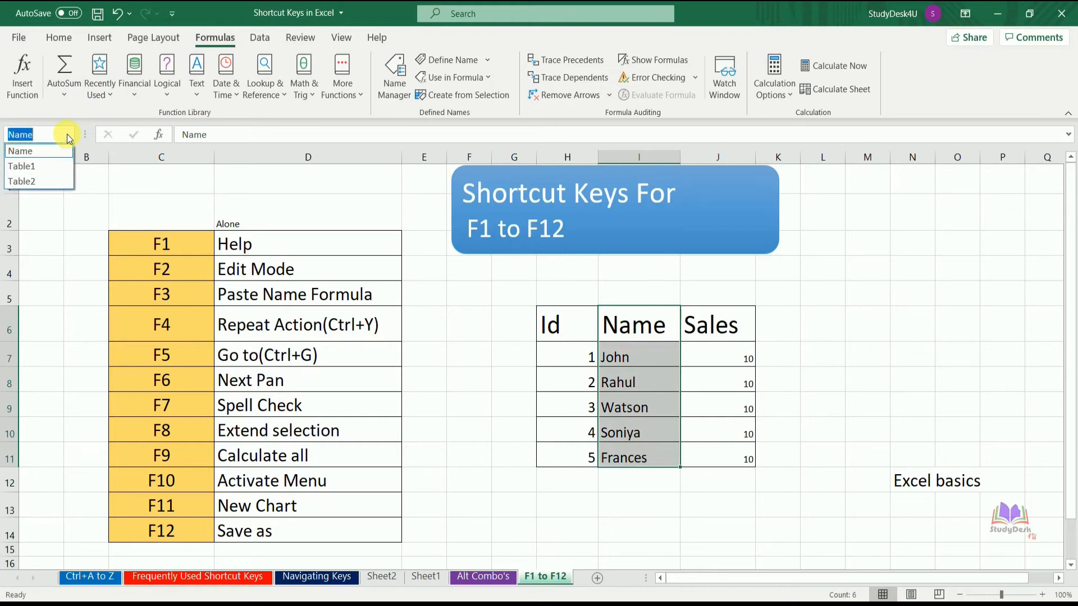
{"action": "left_click", "coordinate": [53, 155]}
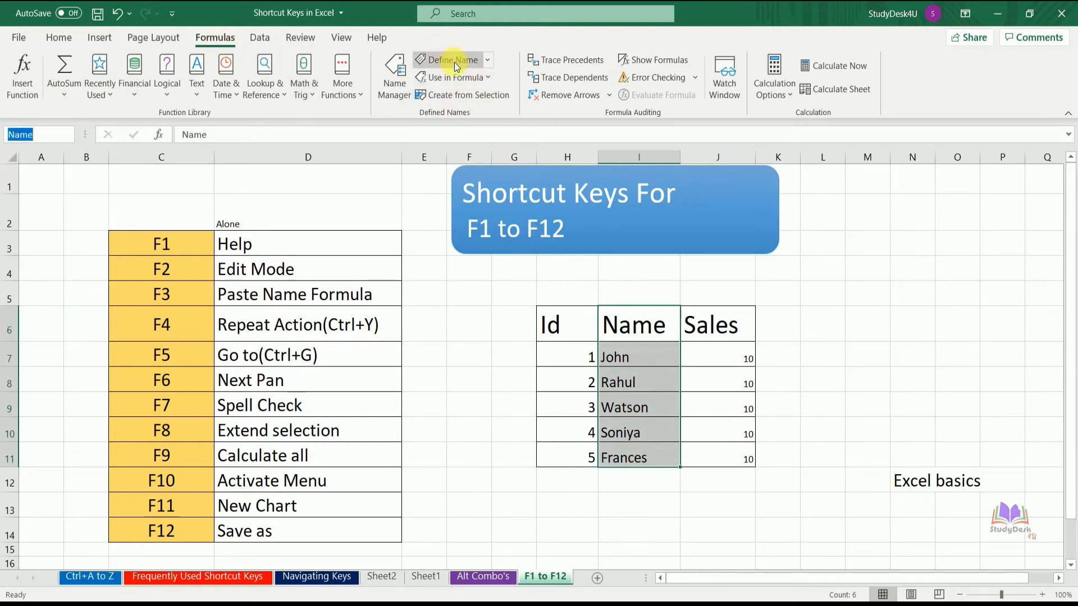
Define the workbook-scoped name Sales for the table's Sales column, J6:J11
{"action": "left_click", "coordinate": [477, 354]}
{"action": "left_click_drag", "start_coordinate": [740, 367], "coordinate": [743, 445]}
{"action": "left_click", "coordinate": [737, 327]}
{"action": "left_click_drag", "start_coordinate": [737, 327], "coordinate": [741, 458]}
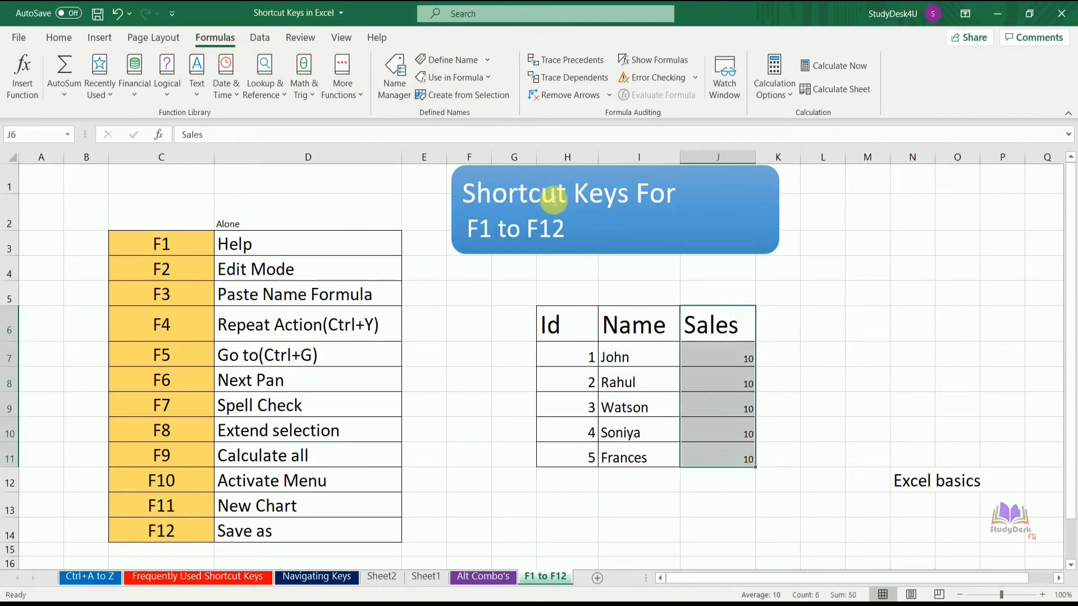
{"action": "left_click", "coordinate": [453, 62]}
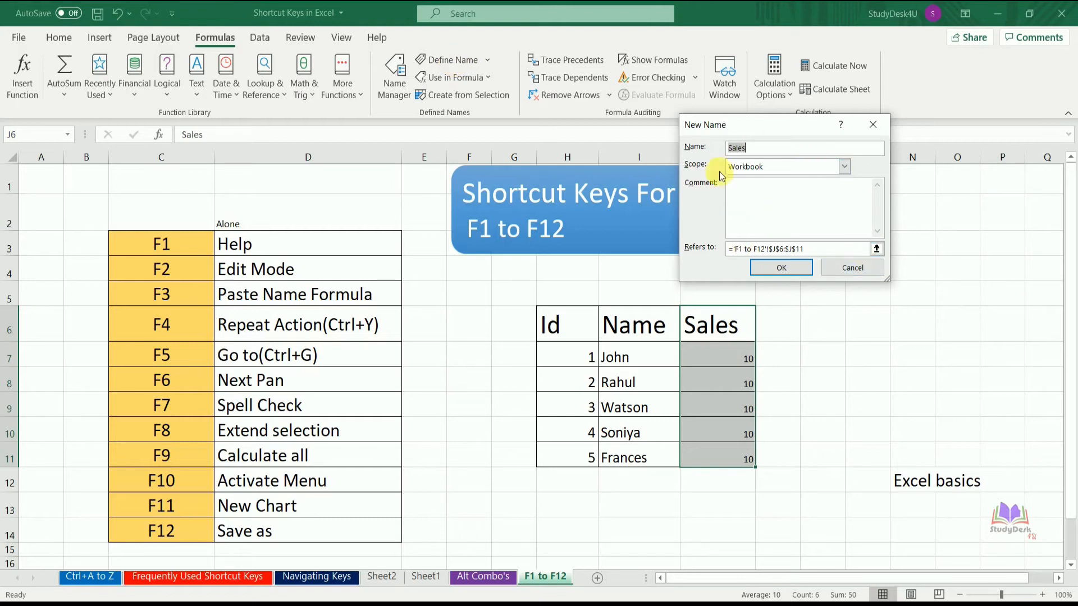
{"action": "left_click", "coordinate": [767, 152]}
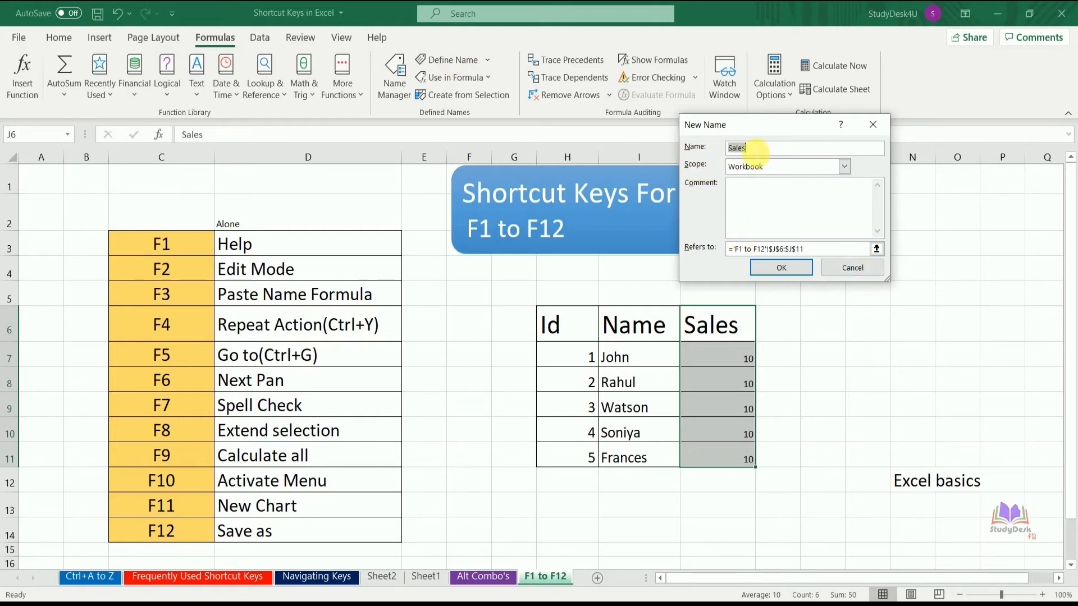
{"action": "left_click", "coordinate": [794, 269]}
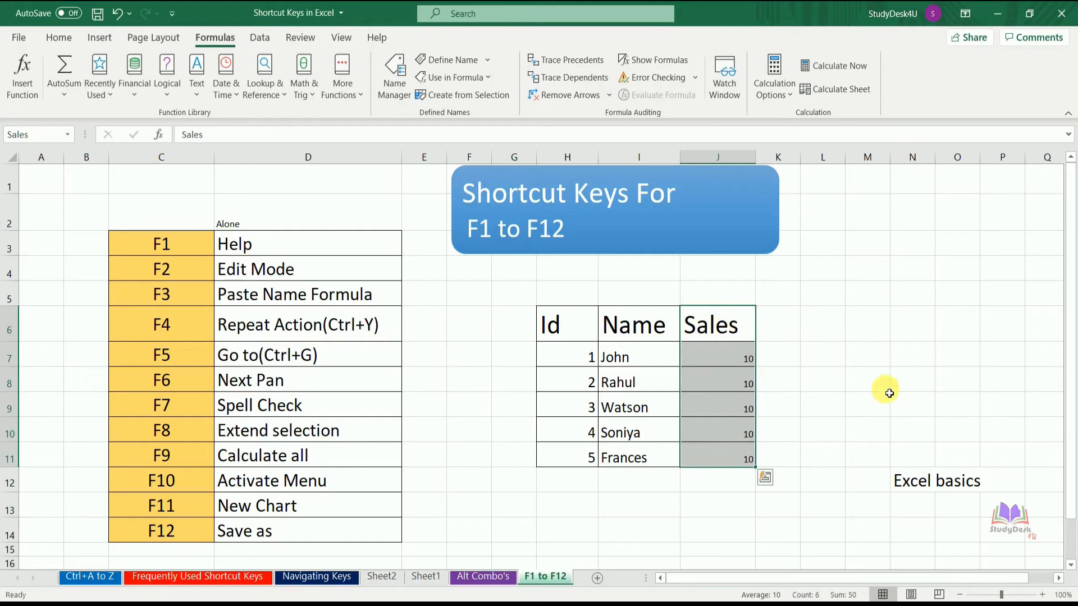
Insert the defined name Name as a formula in cell M8 with Paste Name
{"action": "left_click", "coordinate": [874, 321]}
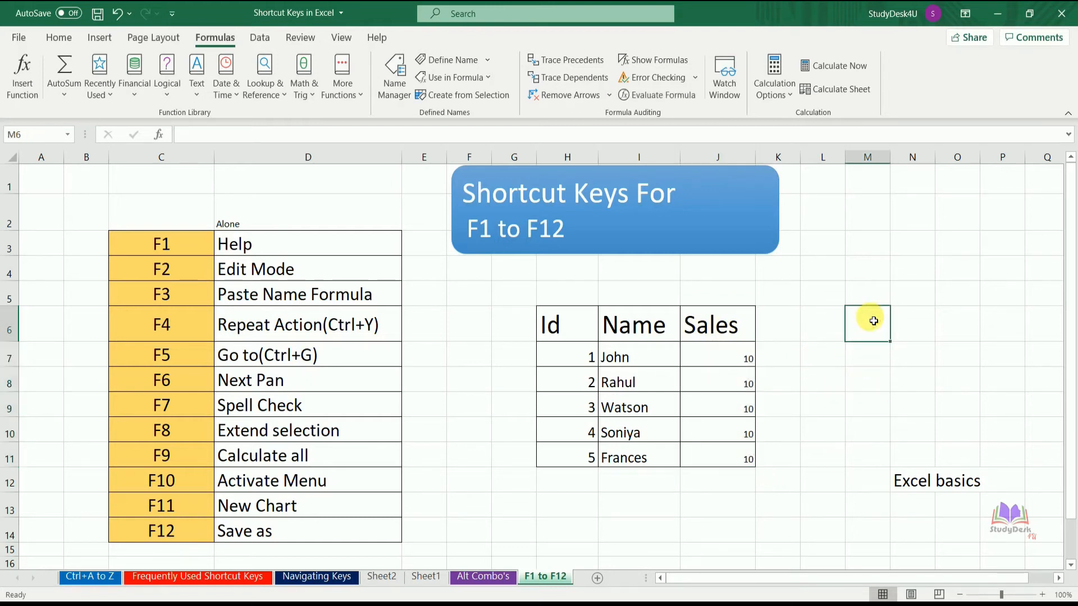
{"action": "left_click", "coordinate": [873, 382]}
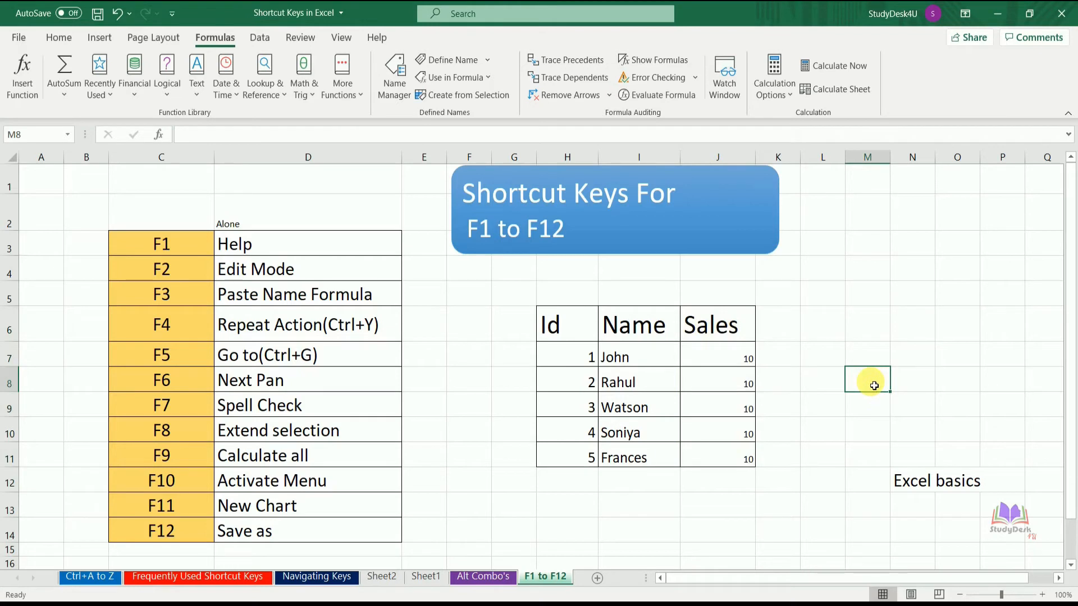
{"action": "key", "text": "F3"}
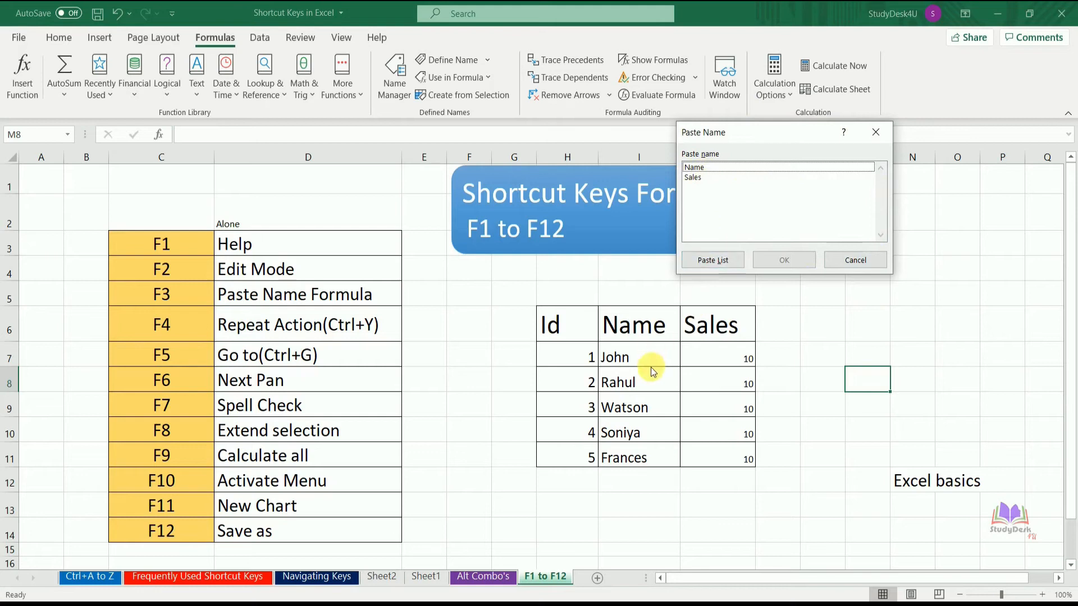
{"action": "left_click", "coordinate": [711, 167]}
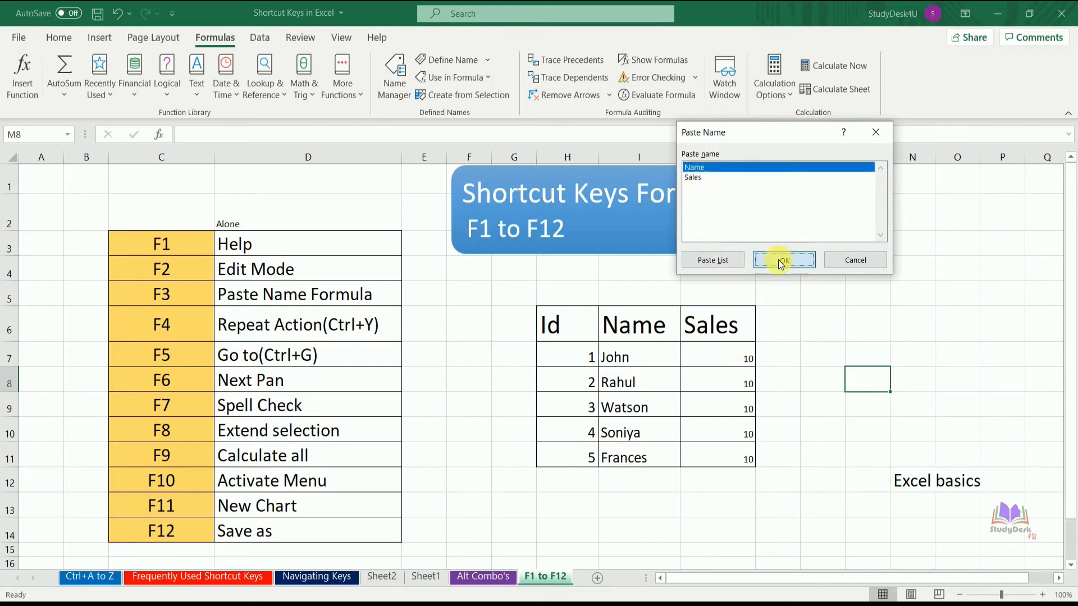
{"action": "left_click", "coordinate": [778, 259]}
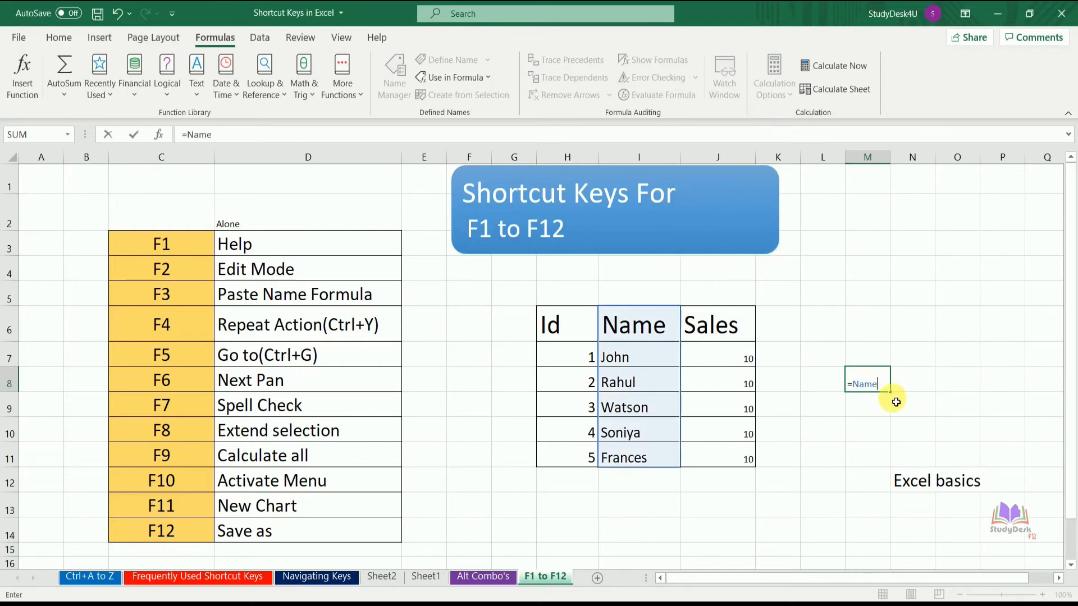
{"action": "key", "text": "Return"}
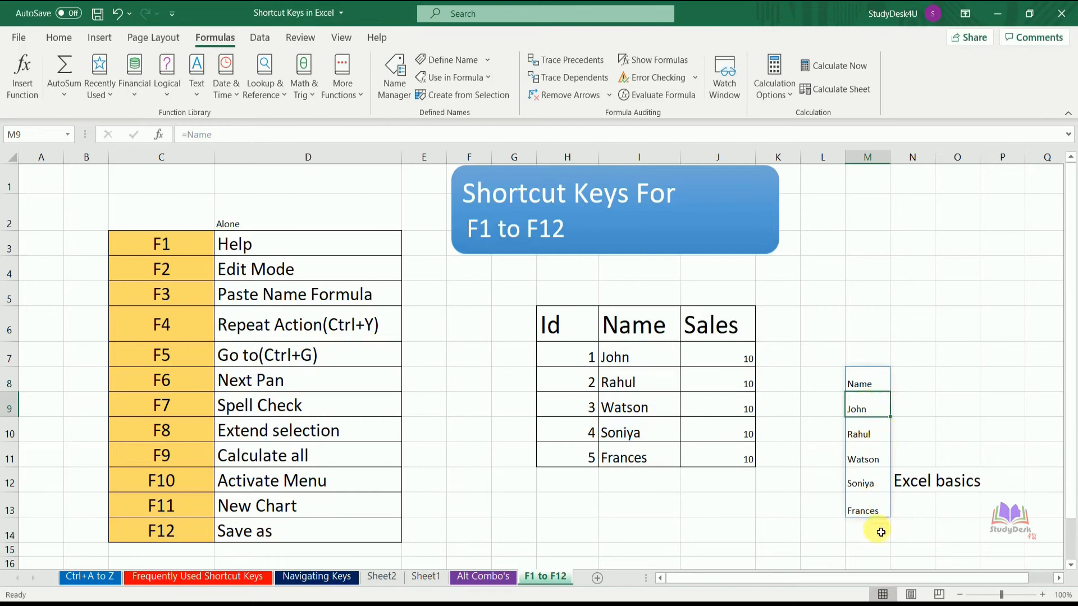
{"action": "left_click", "coordinate": [871, 417]}
{"action": "left_click", "coordinate": [916, 416]}
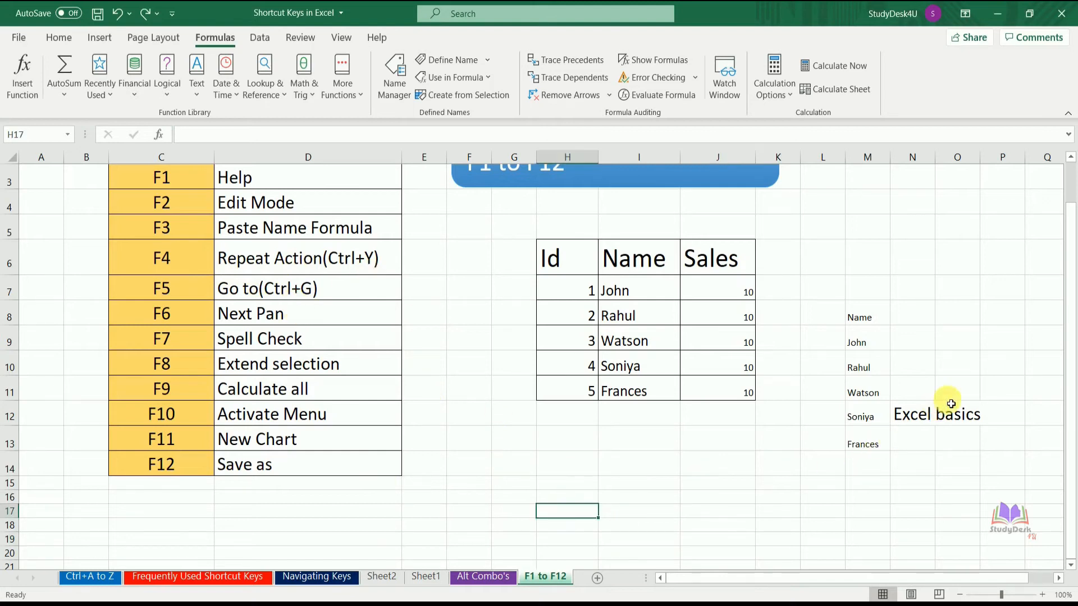
Copy the Excel basics text from N12 into cells J16 and J18
{"action": "left_click", "coordinate": [918, 420]}
{"action": "key", "text": "ctrl+c"}
{"action": "left_click", "coordinate": [698, 499]}
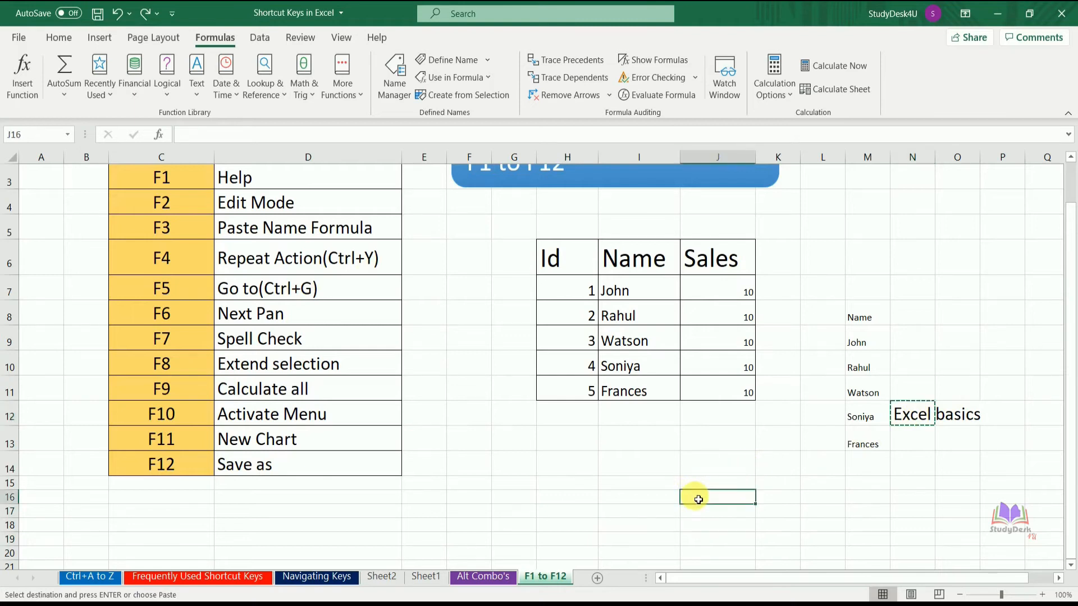
{"action": "key", "text": "ctrl+v"}
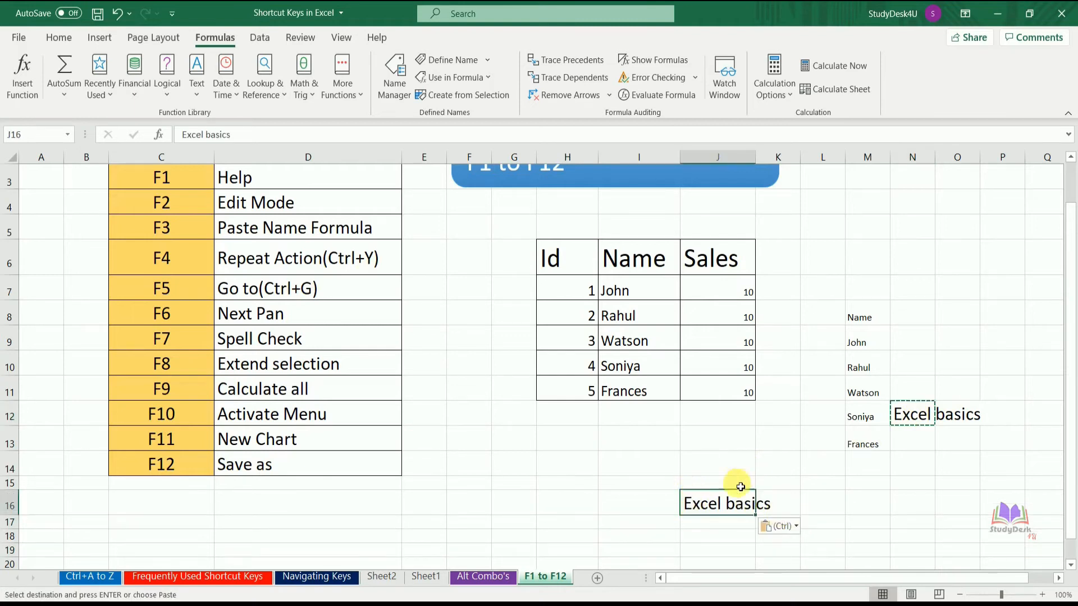
{"action": "left_click", "coordinate": [723, 537]}
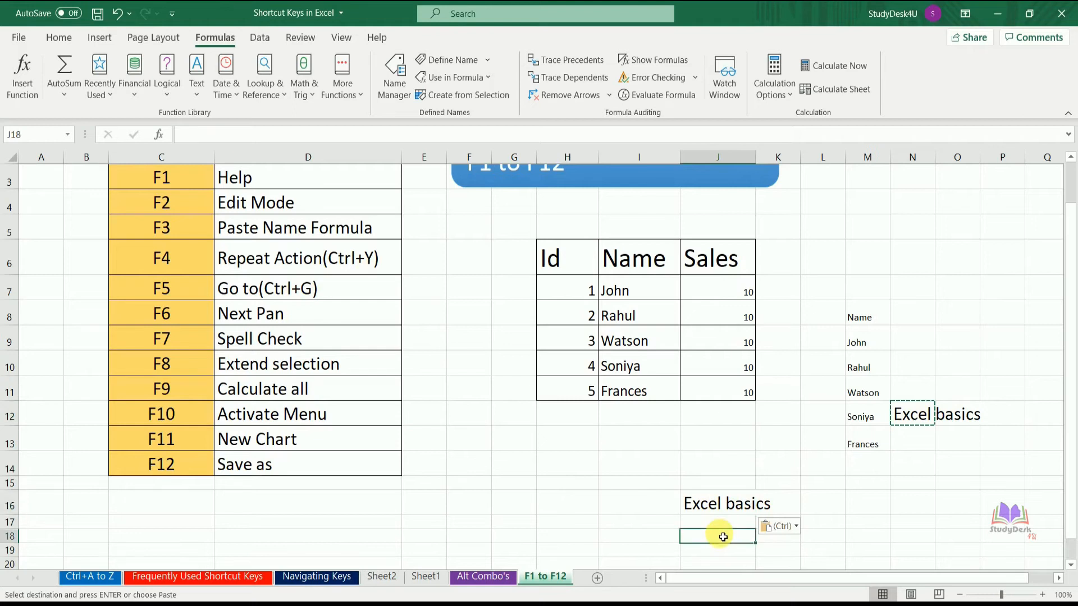
{"action": "key", "text": "ctrl+v"}
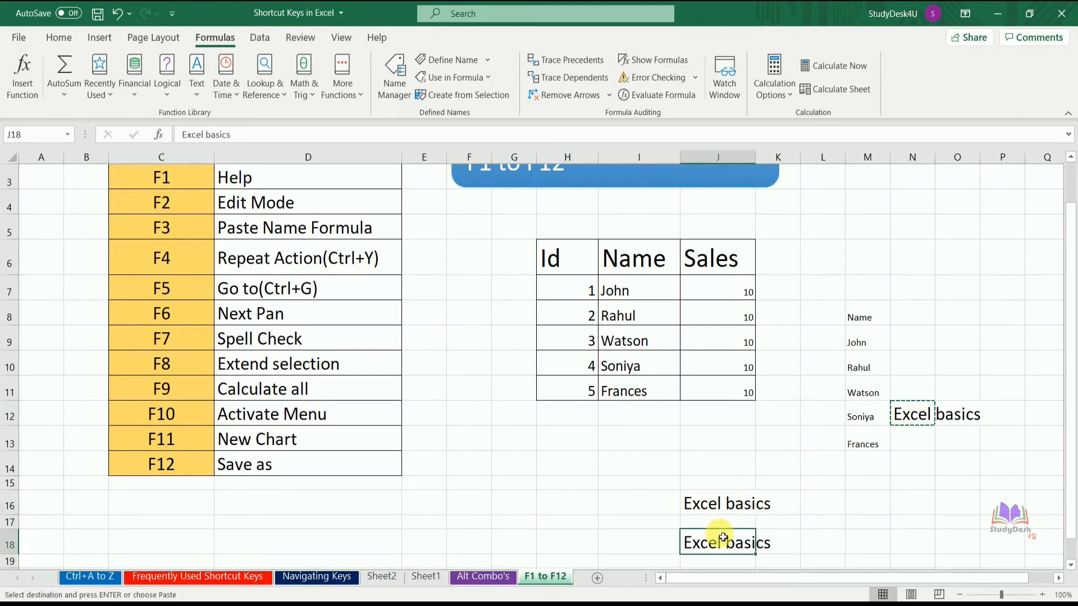
Jump from cell H16 to cell G50 with the Go To command
{"action": "left_click", "coordinate": [760, 504]}
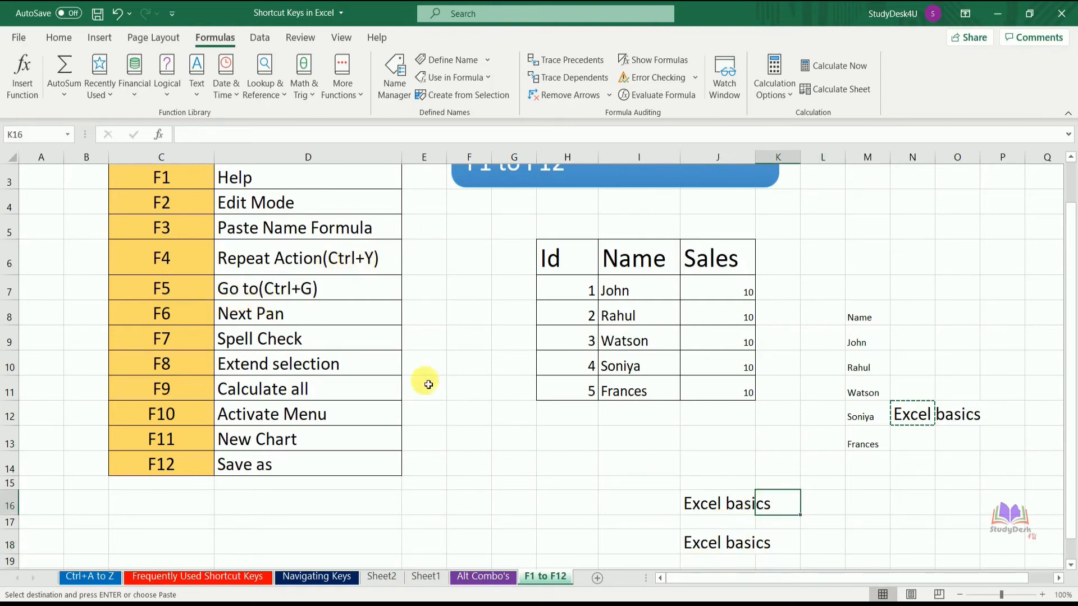
{"action": "left_click", "coordinate": [545, 507]}
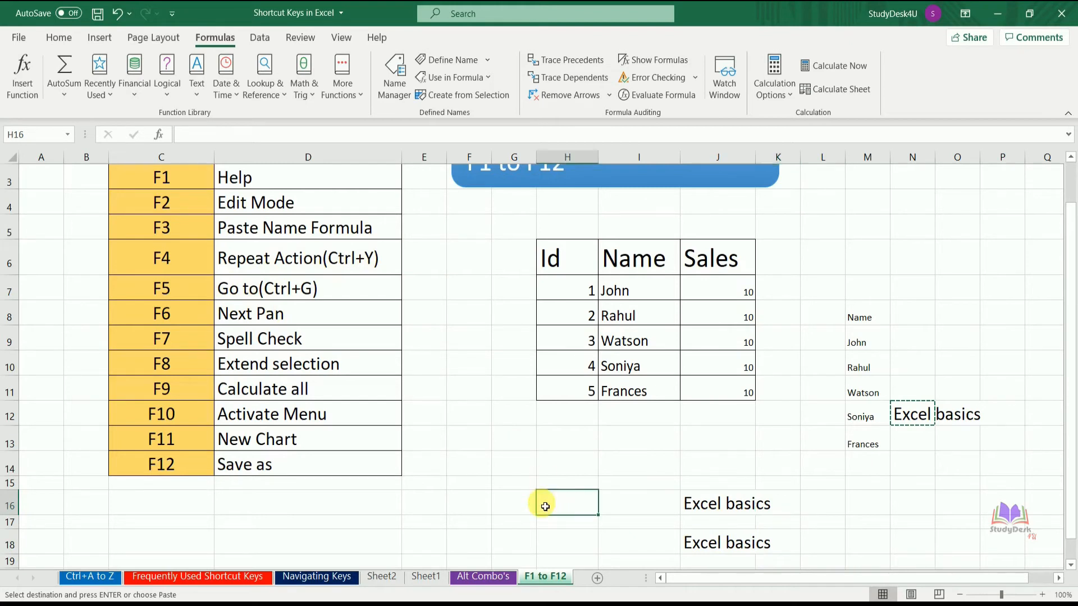
{"action": "key", "text": "F5"}
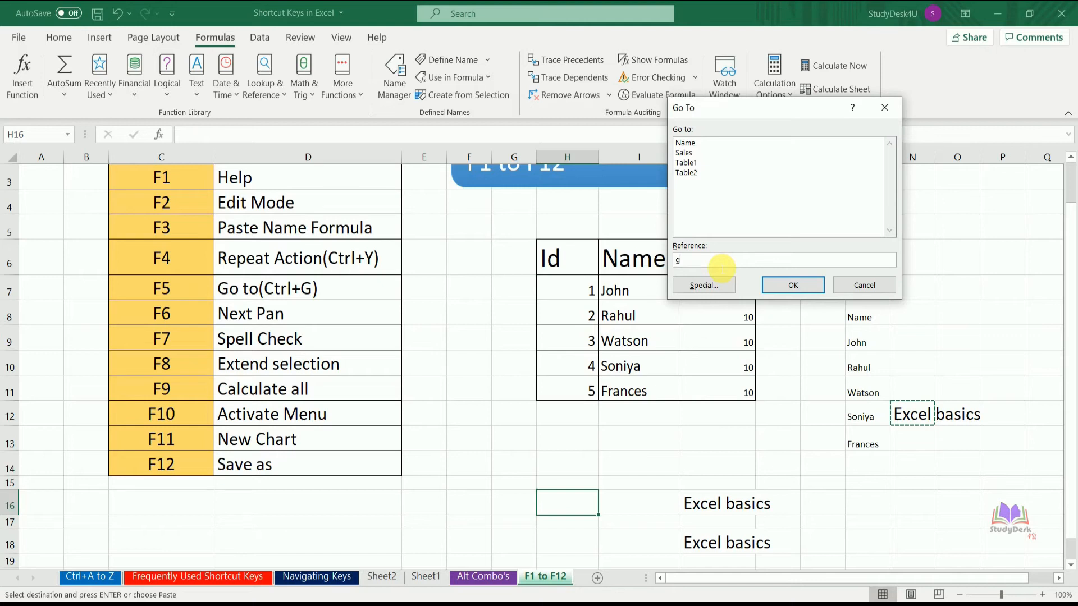
{"action": "key", "text": "Return"}
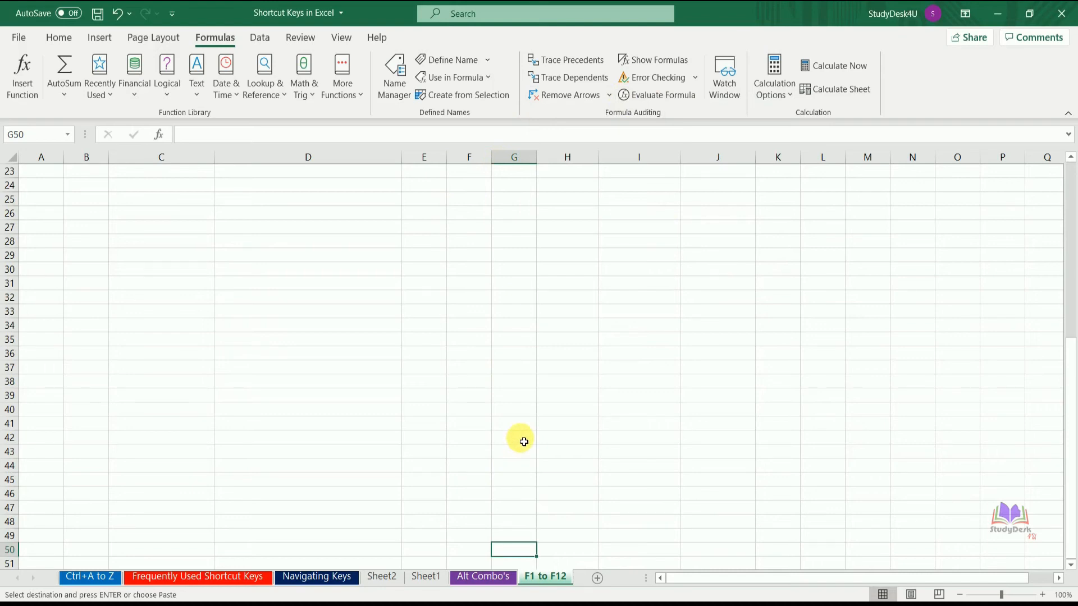
Jump back from cell G50 to cell A1 with the Go To command
{"action": "key", "text": "F5"}
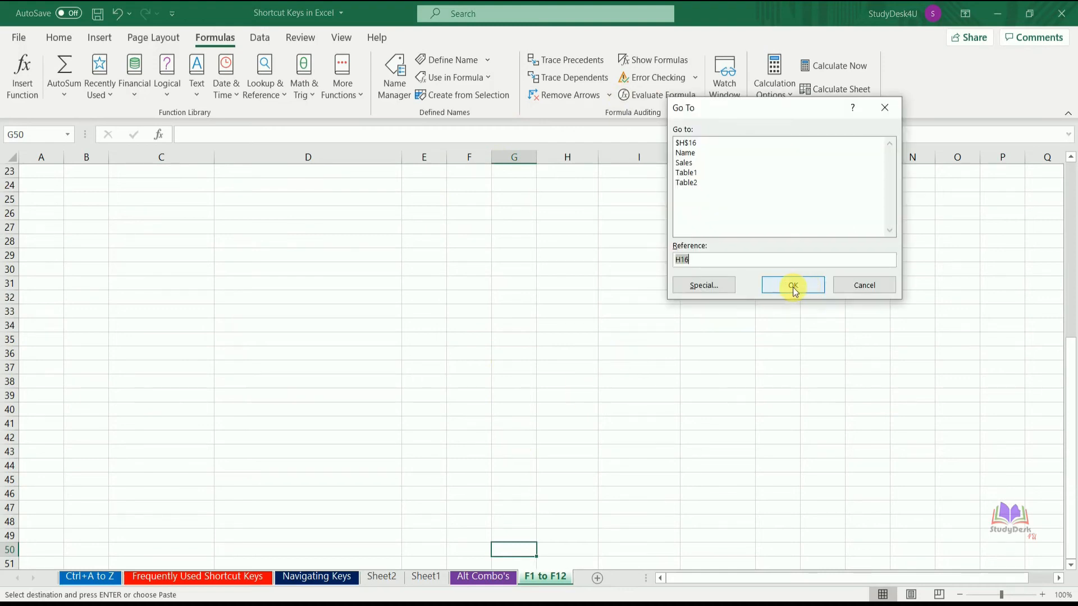
{"action": "type", "text": "a1"}
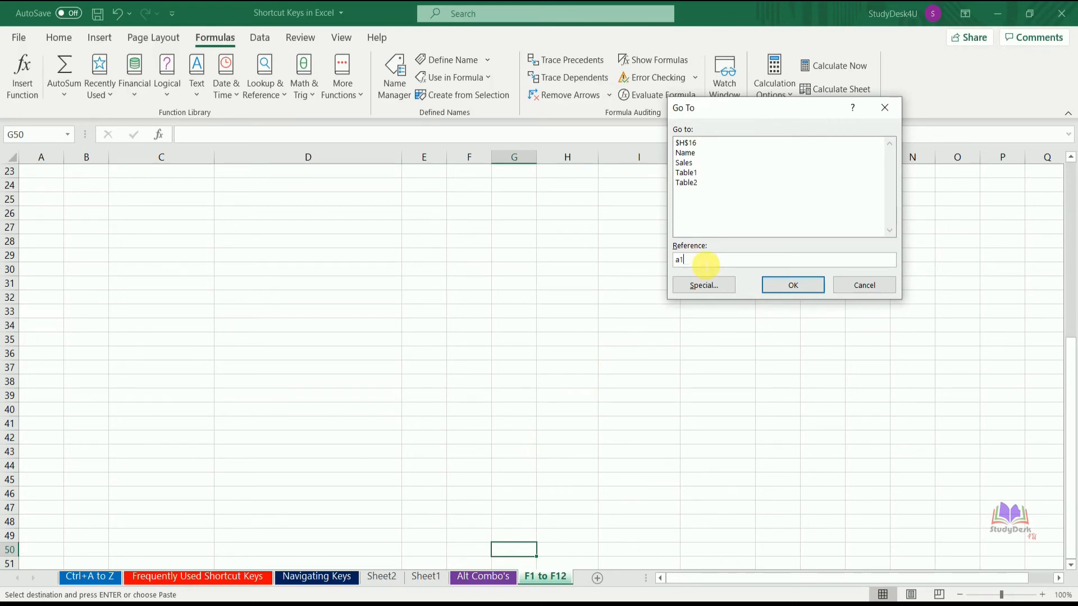
{"action": "key", "text": "Return"}
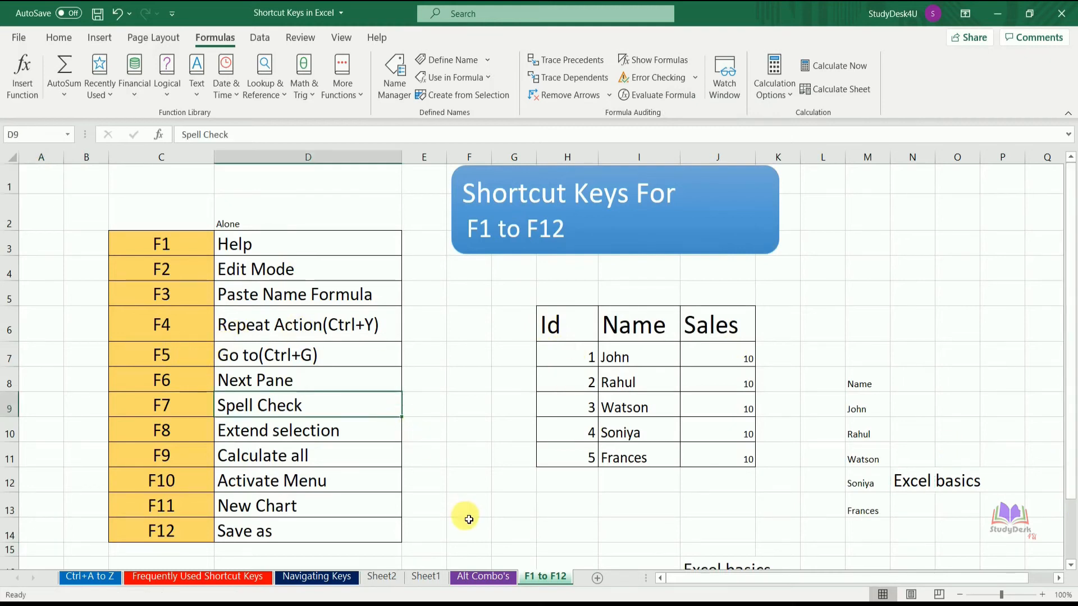
Activate the menu key tips from cell F13 and dismiss them again
{"action": "left_click", "coordinate": [467, 513]}
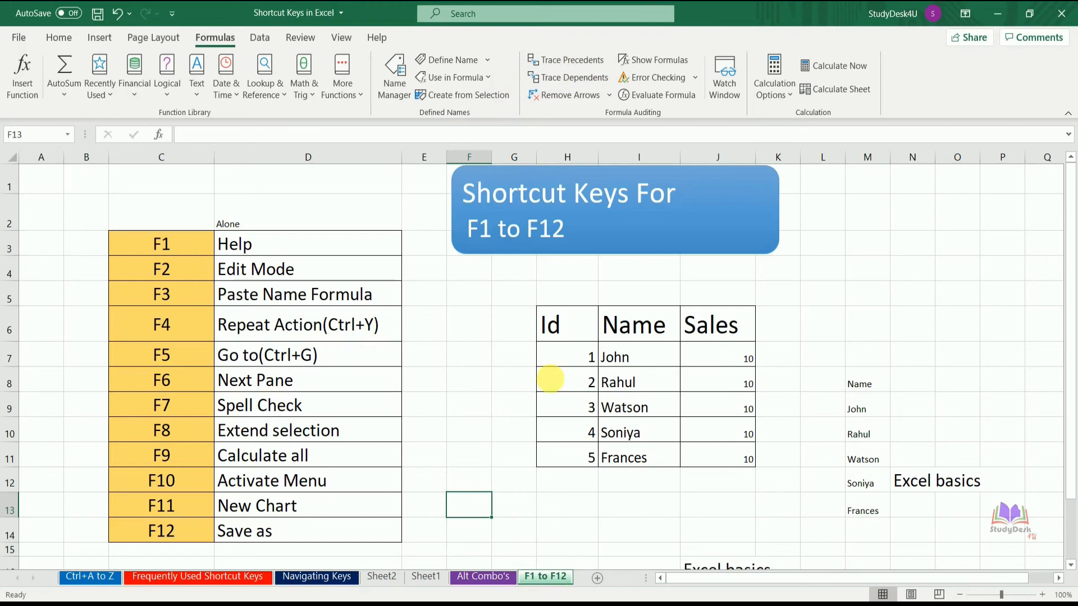
{"action": "key", "text": "F10"}
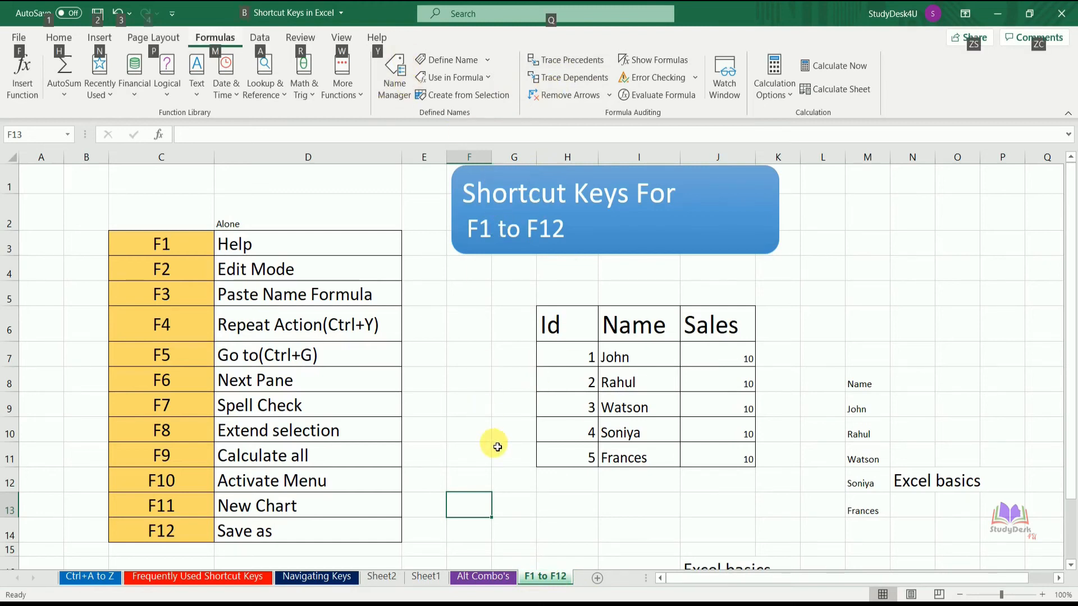
{"action": "key", "text": "F10"}
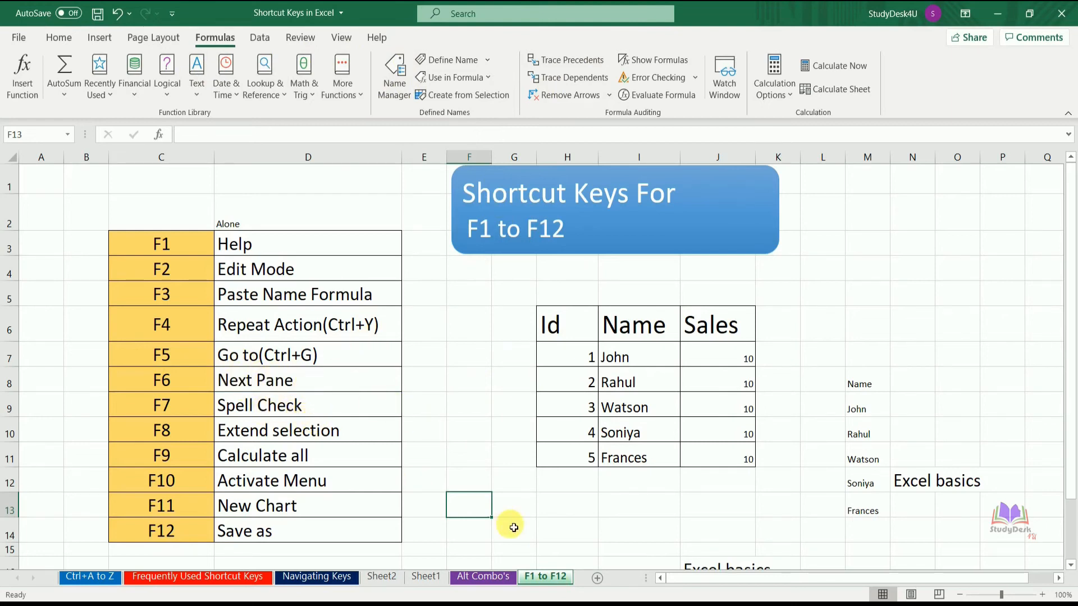
Run a spell check from cell N12, continue from the beginning of the sheet, and ignore the flagged Ctrl+Y entry once
{"action": "left_click", "coordinate": [926, 485]}
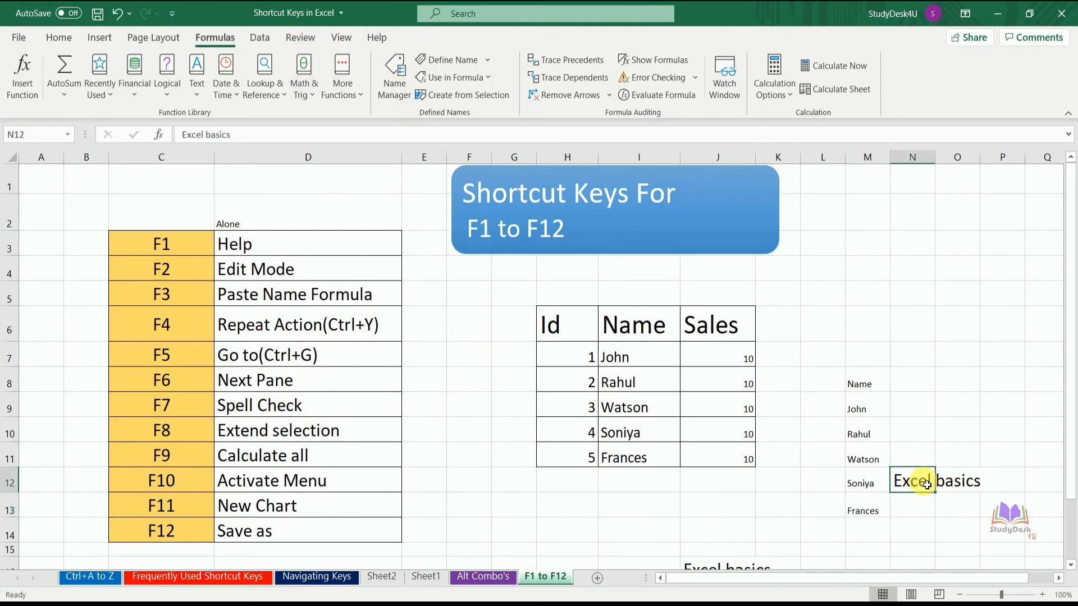
{"action": "key", "text": "F7"}
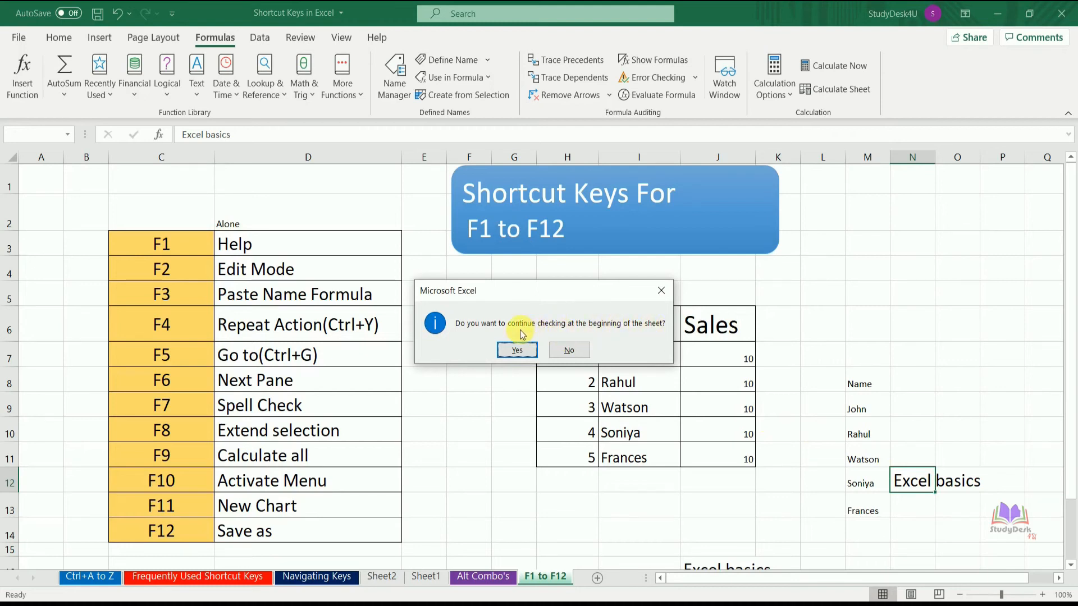
{"action": "left_click", "coordinate": [526, 351]}
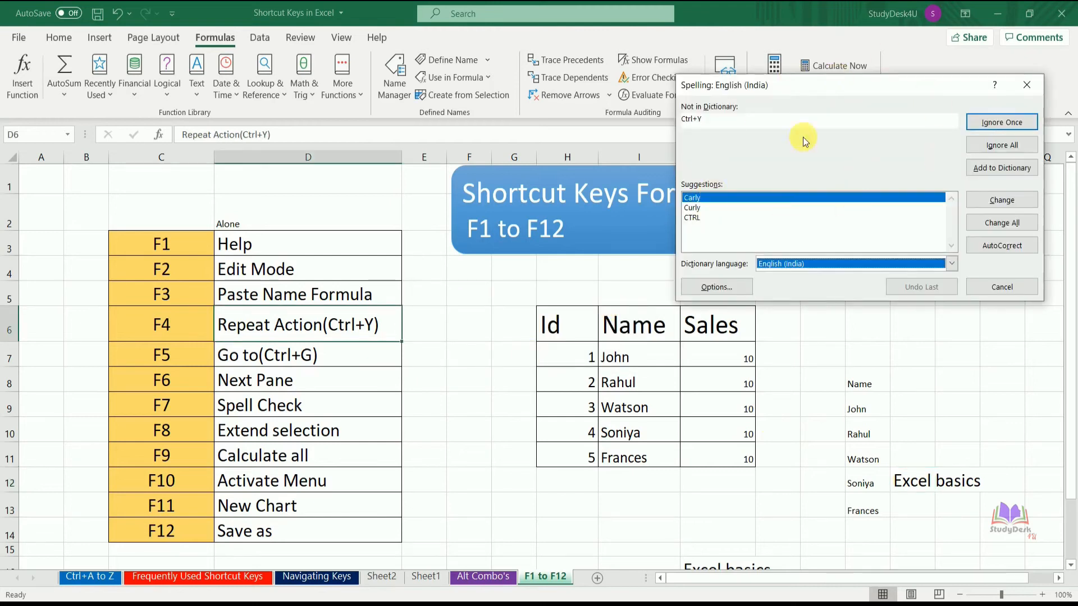
{"action": "left_click", "coordinate": [696, 209]}
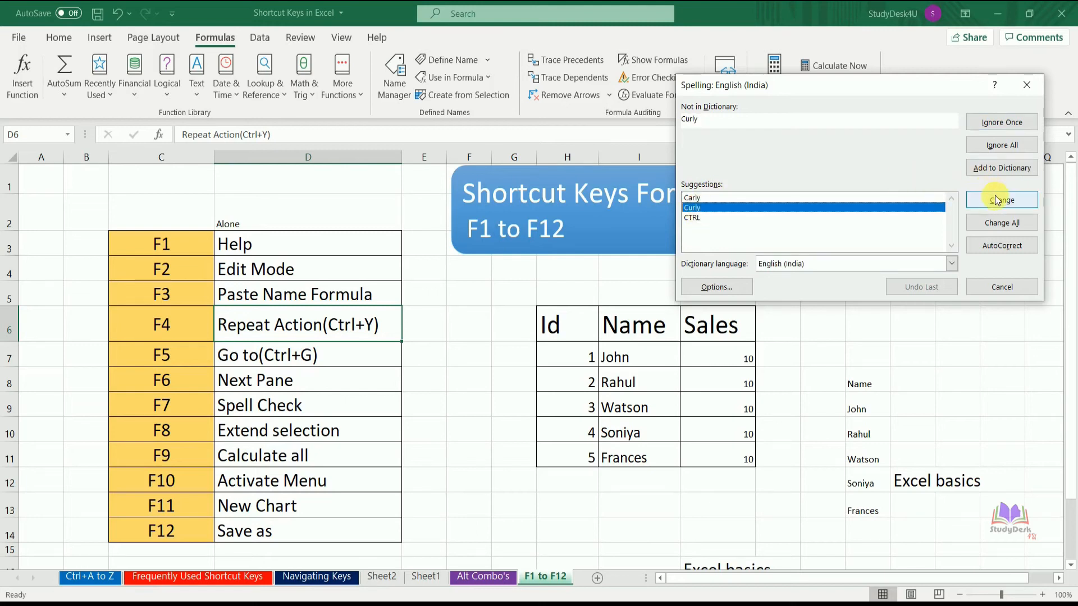
{"action": "left_click", "coordinate": [990, 125]}
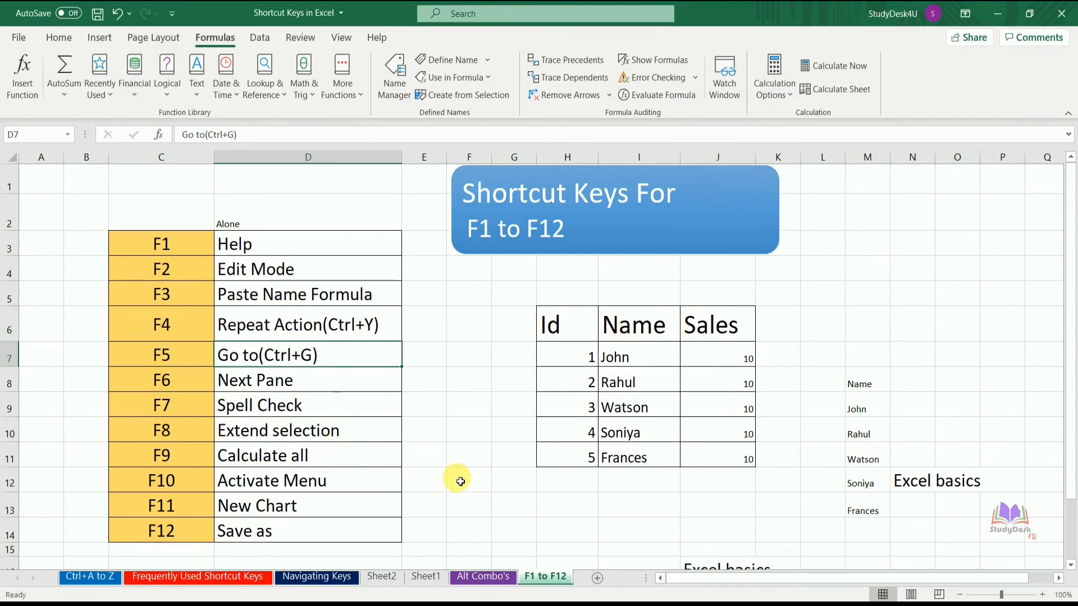
Turn on Extend Selection at cell G14 and extend the range down to row 19 and across to column H
{"action": "left_click", "coordinate": [514, 533]}
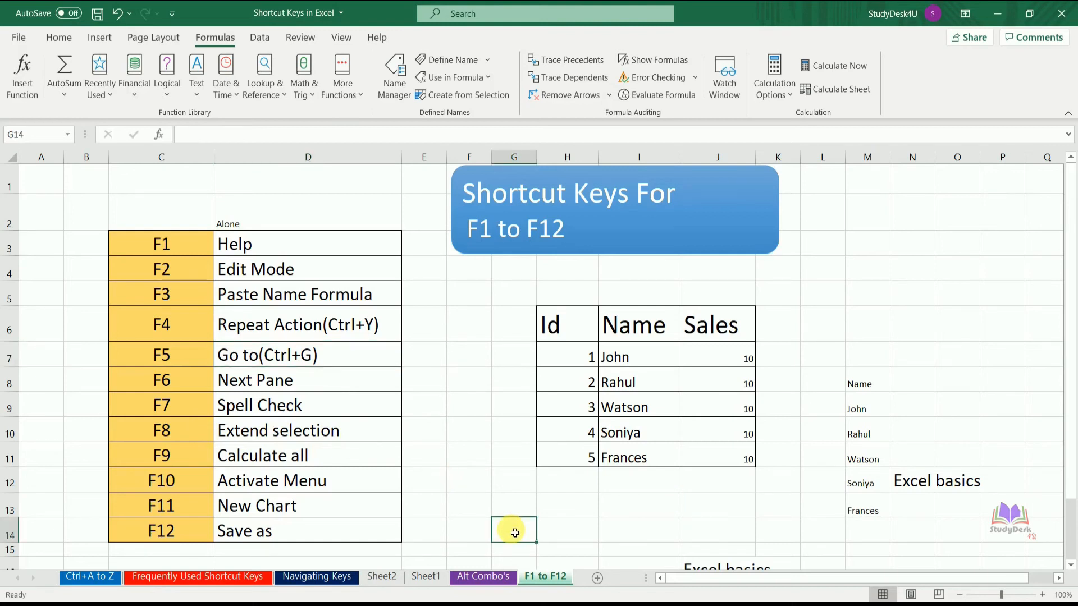
{"action": "key", "text": "F8"}
{"action": "key", "text": "Down"}
{"action": "key", "text": "Down"}
{"action": "key", "text": "Down"}
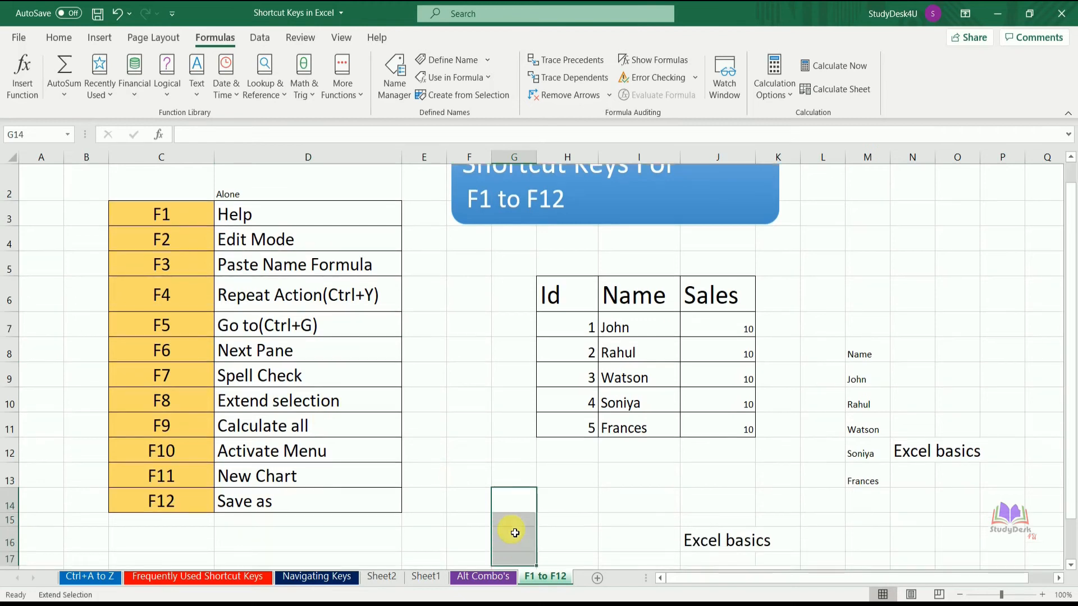
{"action": "key", "text": "Down"}
{"action": "key", "text": "Down"}
{"action": "key", "text": "Right"}
{"action": "key", "text": "Right"}
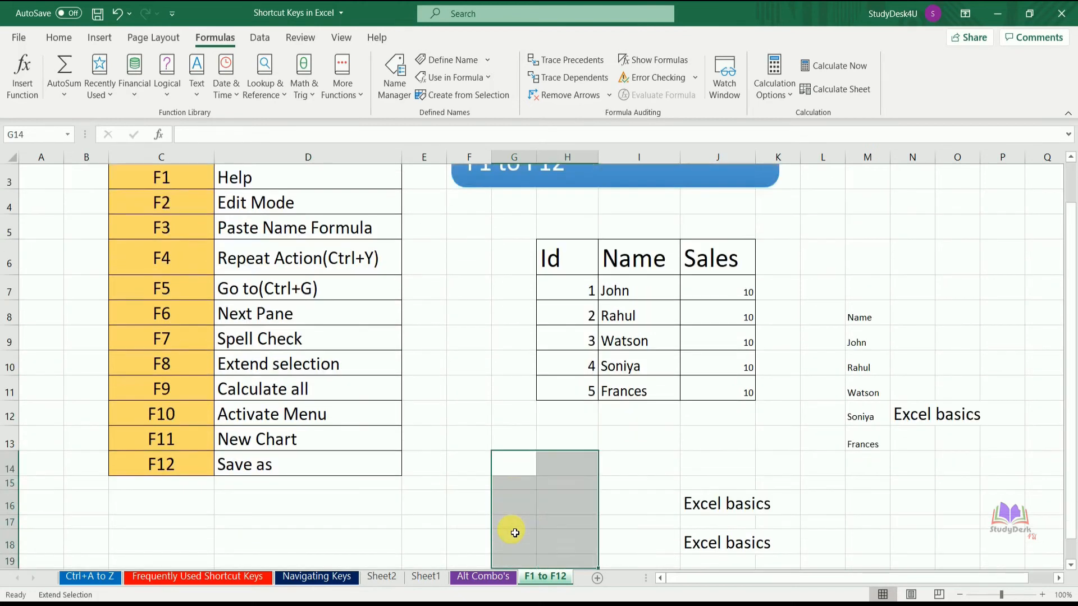
Reshape the extended selection anchored at G14 to F14:G14, and extend it to cell D11 and to cell J12
{"action": "key", "text": "Left"}
{"action": "key", "text": "Left"}
{"action": "key", "text": "Left"}
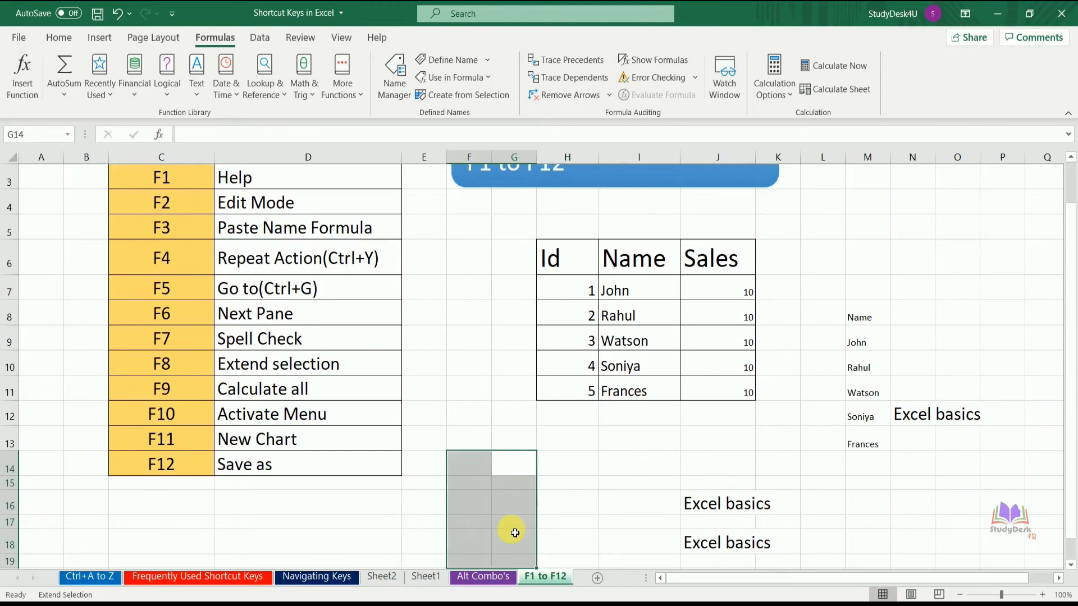
{"action": "key", "text": "Up"}
{"action": "key", "text": "Up"}
{"action": "key", "text": "Up"}
{"action": "key", "text": "Up"}
{"action": "key", "text": "Up"}
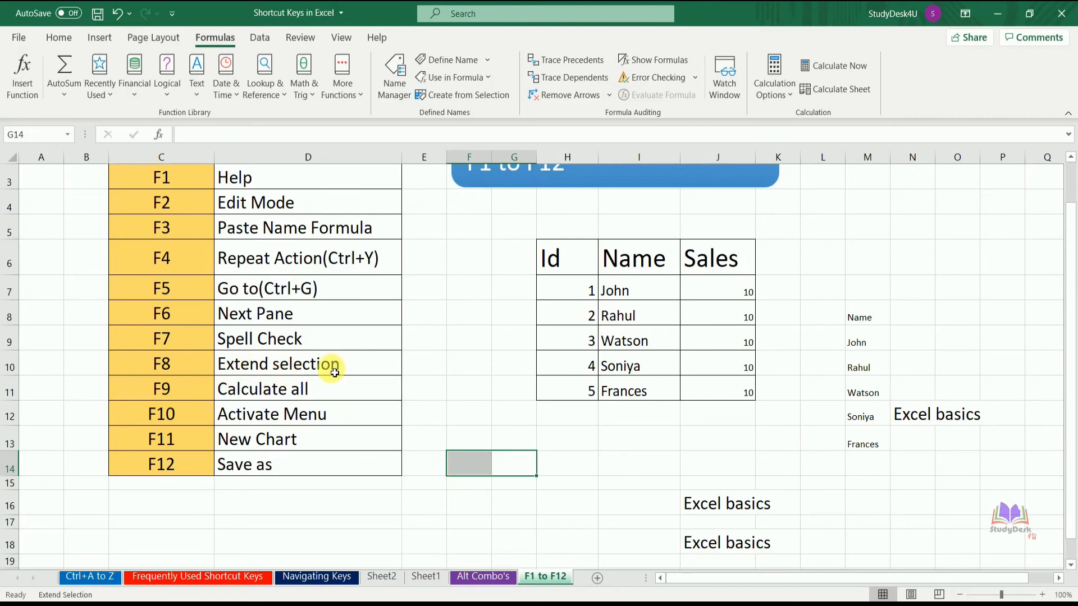
{"action": "left_click", "coordinate": [317, 392]}
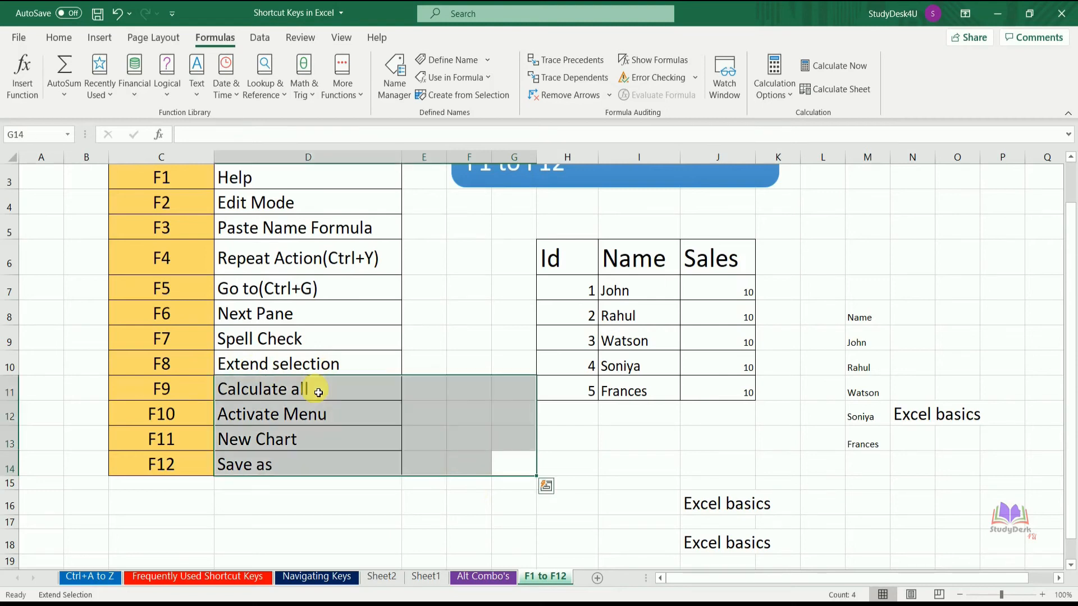
{"action": "left_click", "coordinate": [732, 419]}
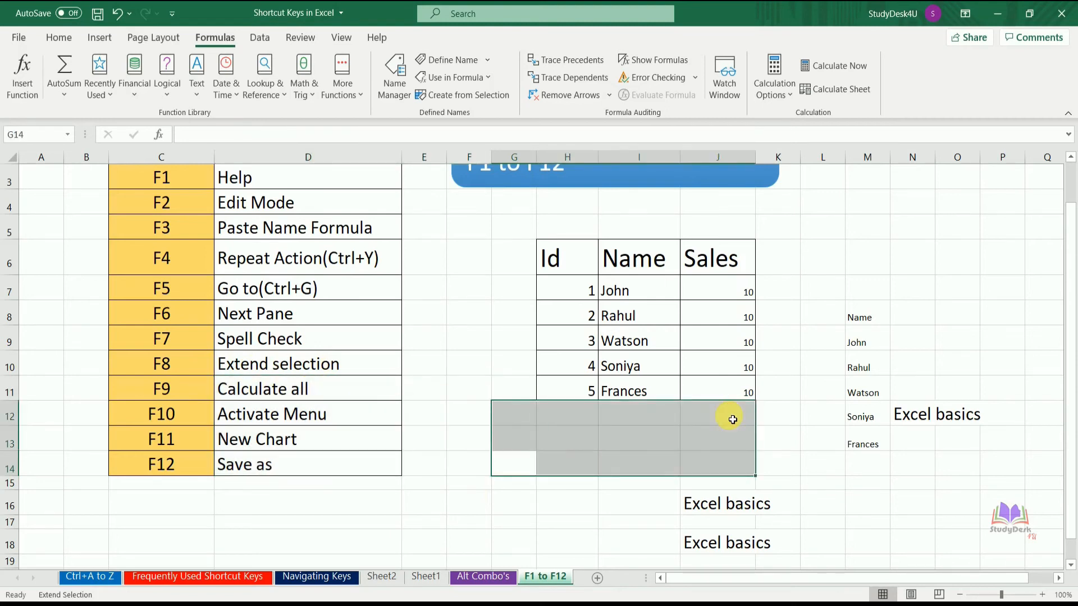
Undo the text edit in D8 and the paste in J18, and total the Sales values J7:J11 in cell J12 with AutoSum
{"action": "key", "text": "ctrl+z"}
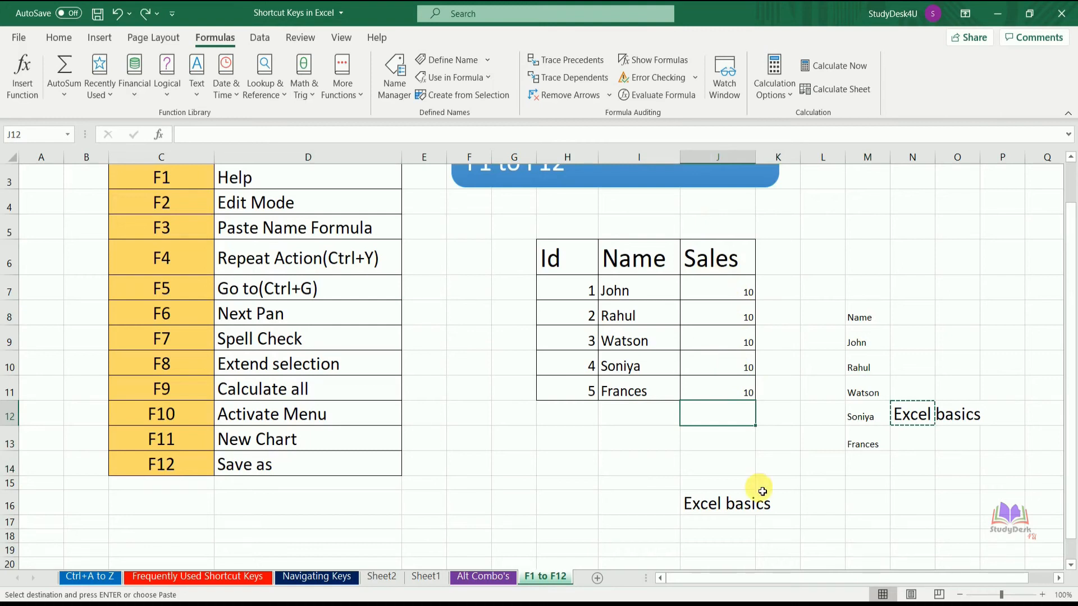
{"action": "key", "text": "alt+equal"}
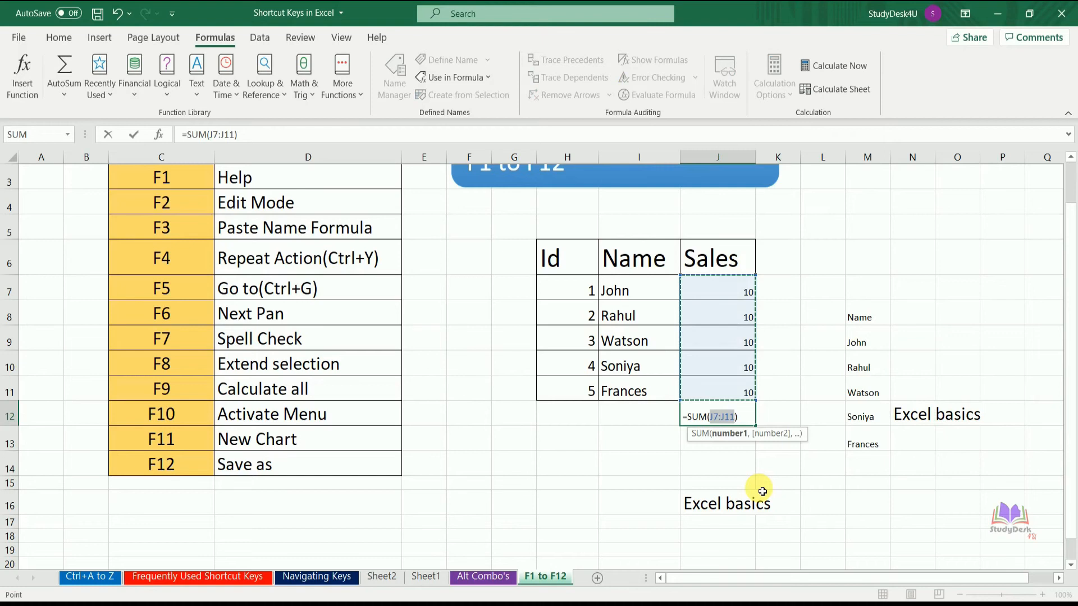
{"action": "key", "text": "Return"}
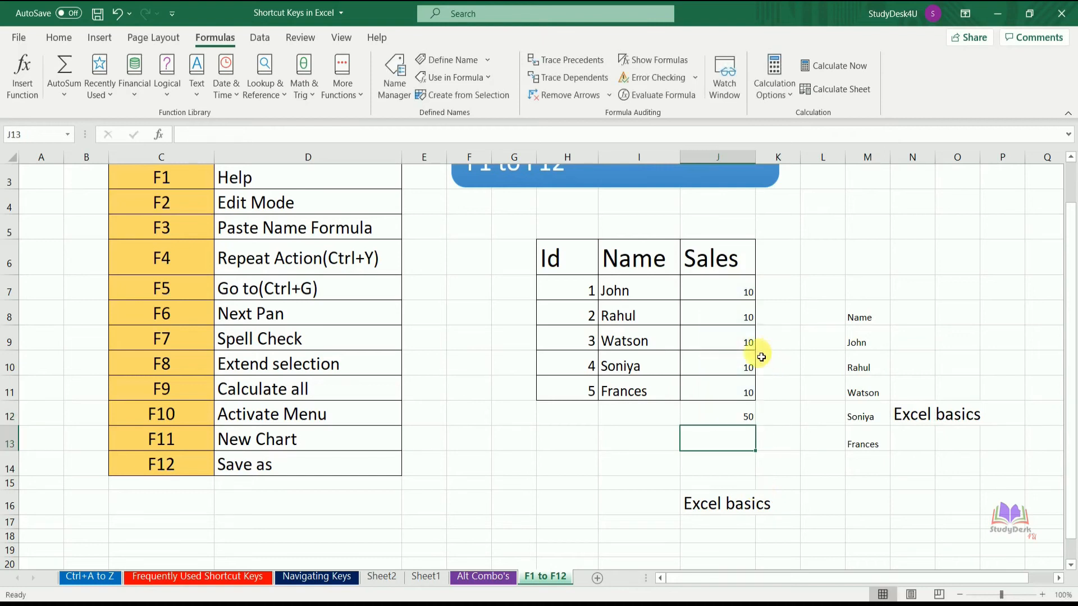
Change the Sales value in J9 to 20 and select the total in J12
{"action": "left_click", "coordinate": [739, 344]}
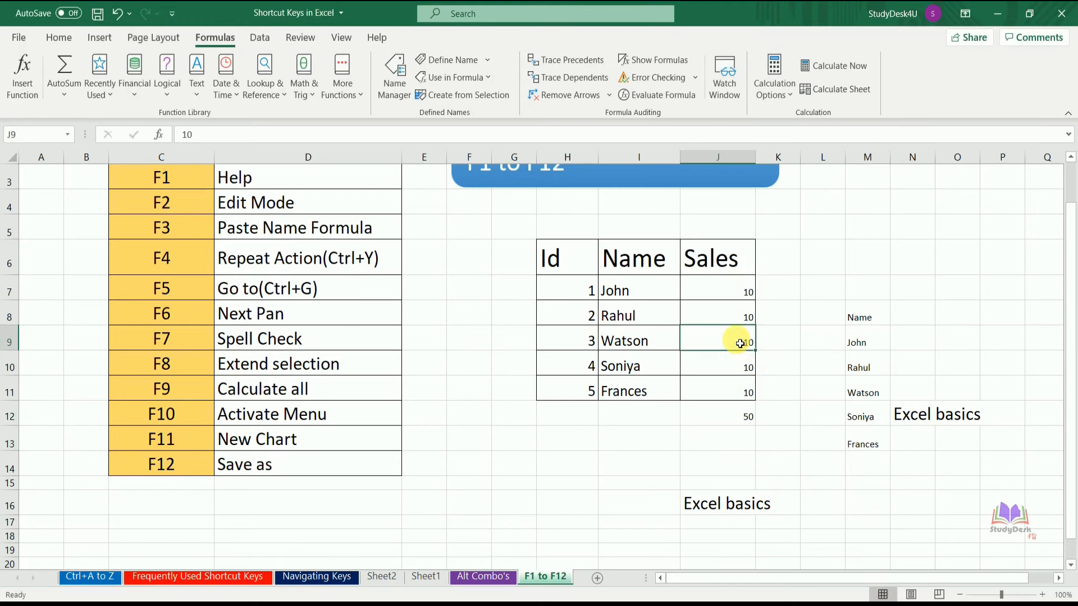
{"action": "type", "text": "20"}
{"action": "key", "text": "Return"}
{"action": "left_click", "coordinate": [742, 420]}
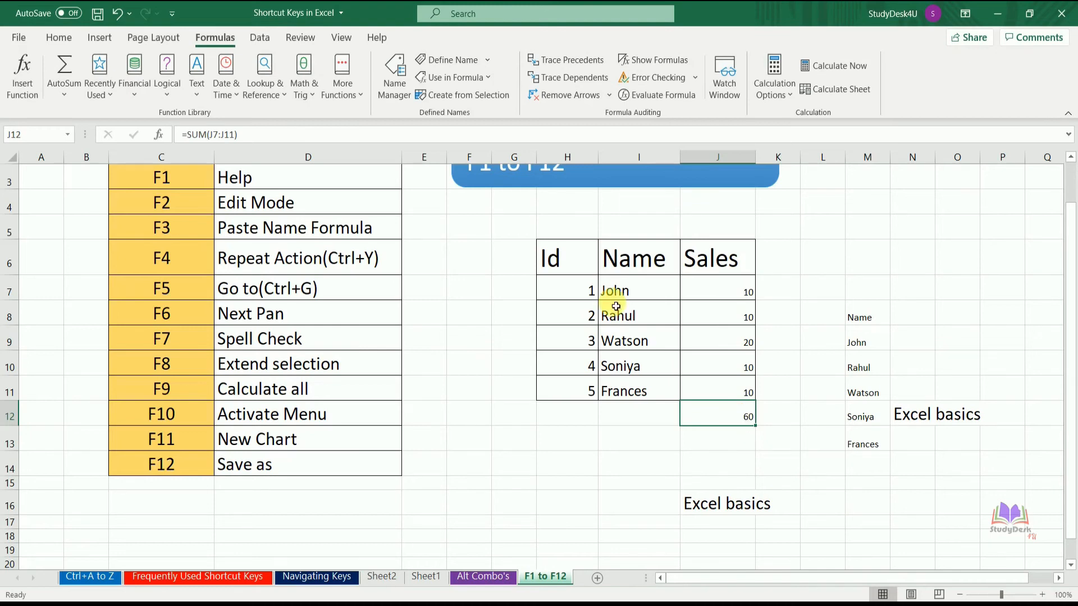
Set the workbook calculation mode to Manual in the Formulas section of Excel Options
{"action": "left_click", "coordinate": [790, 96]}
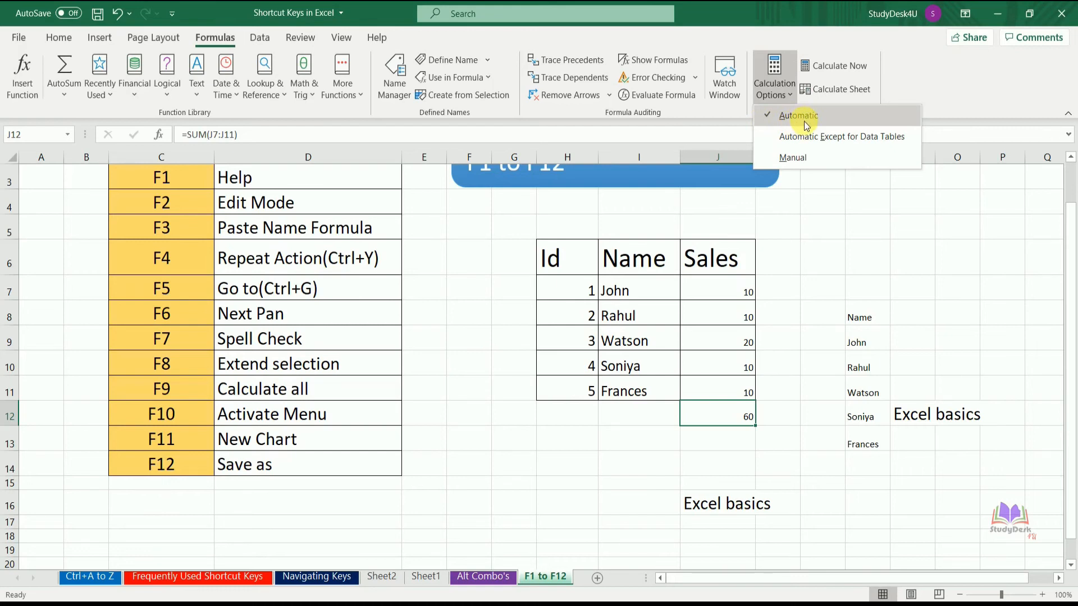
{"action": "left_click", "coordinate": [804, 234]}
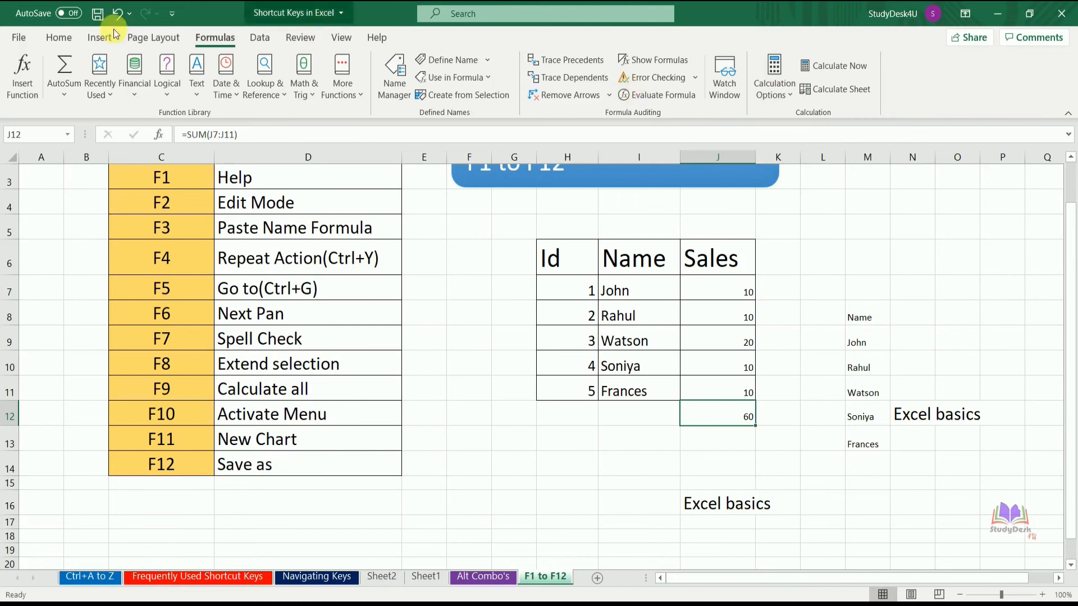
{"action": "left_click", "coordinate": [19, 37]}
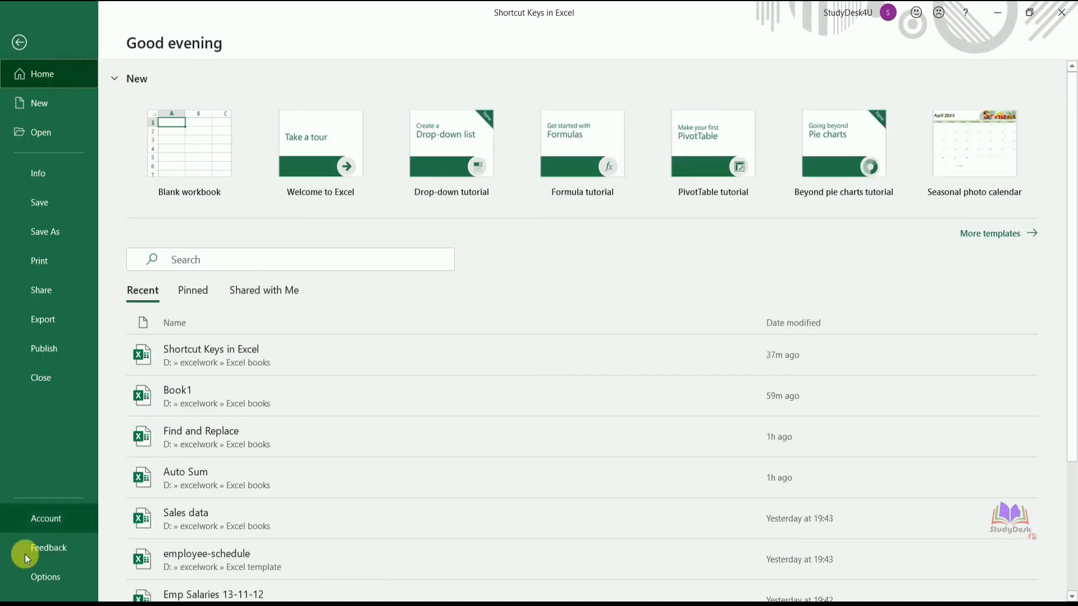
{"action": "left_click", "coordinate": [39, 573]}
{"action": "left_click", "coordinate": [301, 110]}
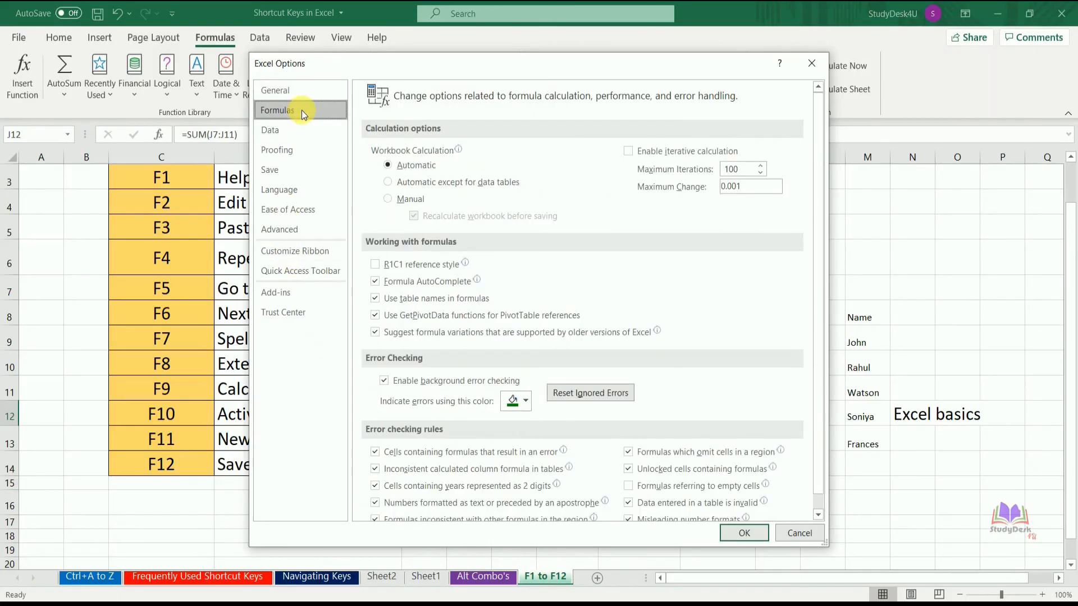
{"action": "mouse_move", "coordinate": [385, 150]}
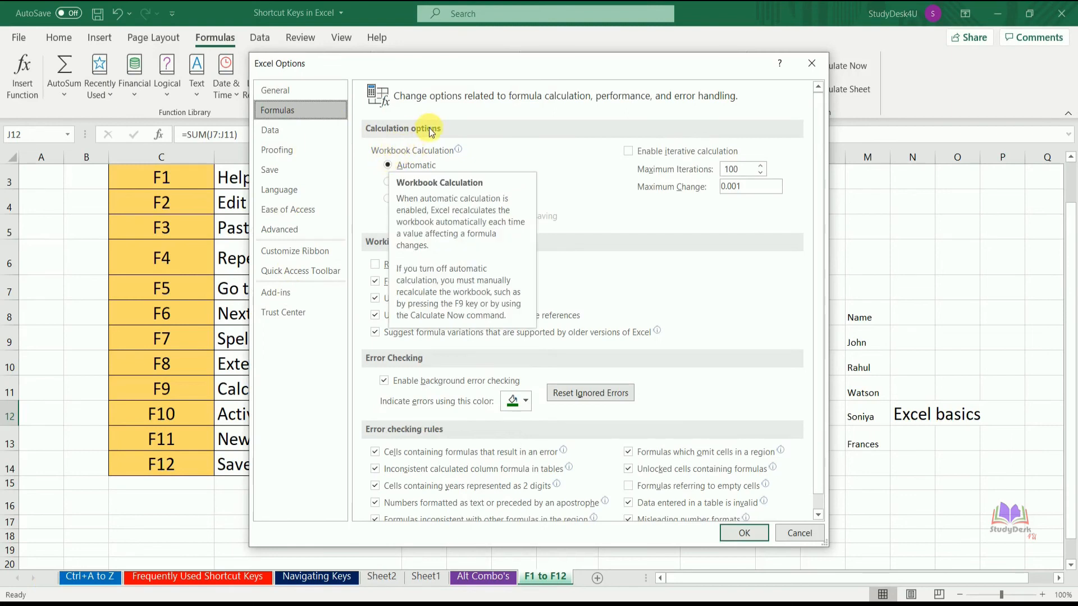
{"action": "mouse_move", "coordinate": [424, 168]}
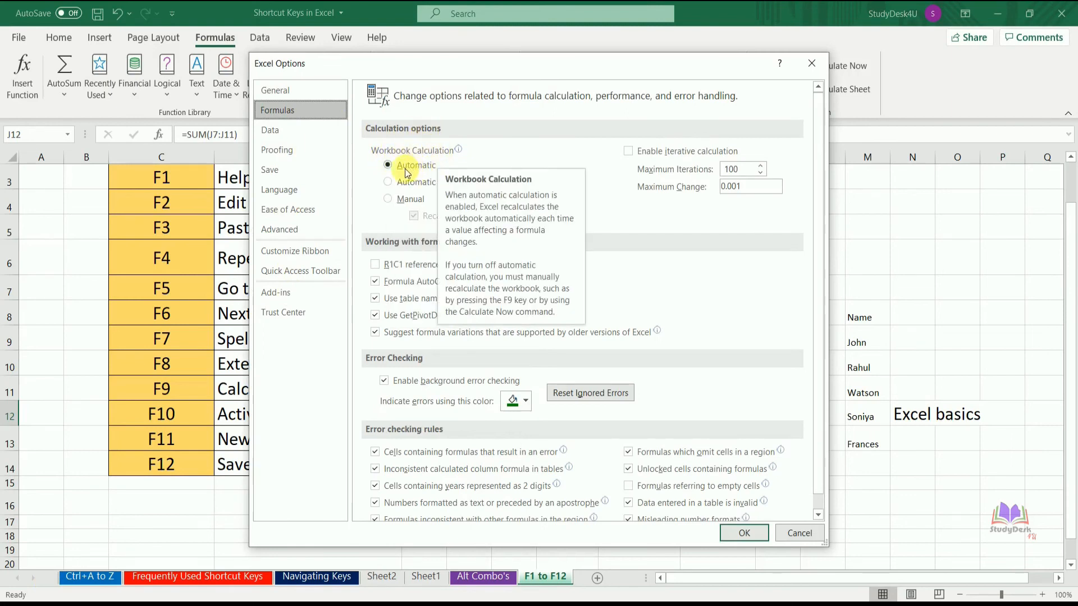
{"action": "left_click", "coordinate": [388, 200]}
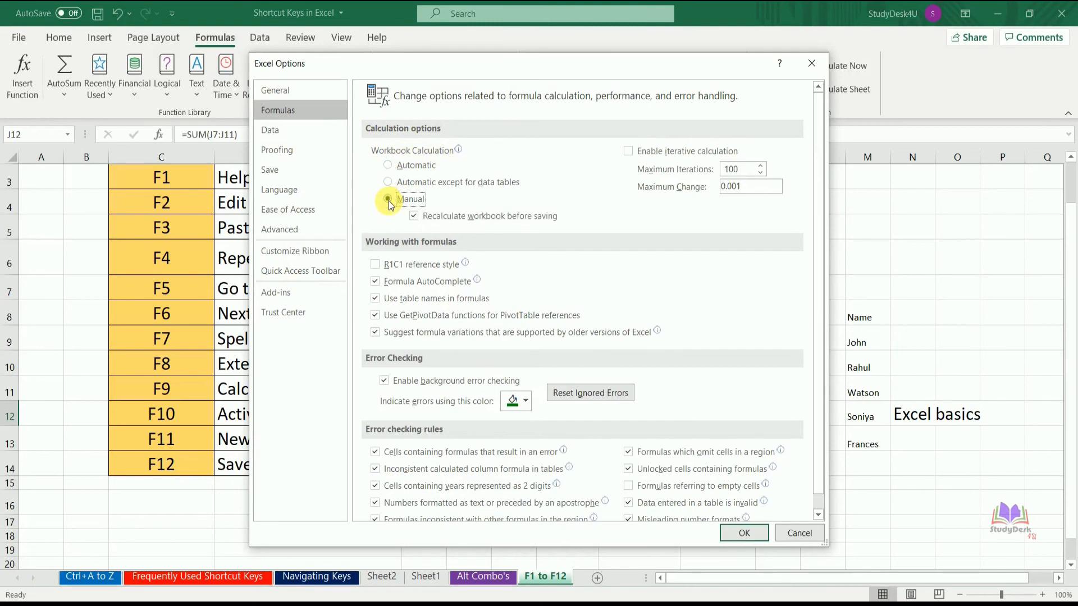
{"action": "left_click", "coordinate": [746, 533]}
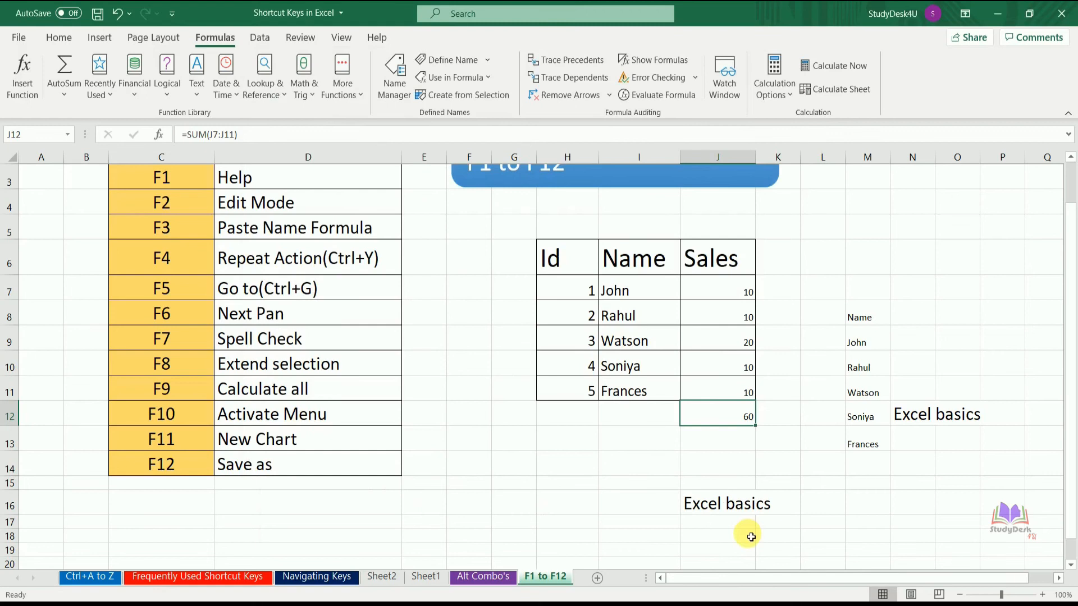
{"action": "left_click", "coordinate": [789, 99]}
{"action": "left_click", "coordinate": [805, 163]}
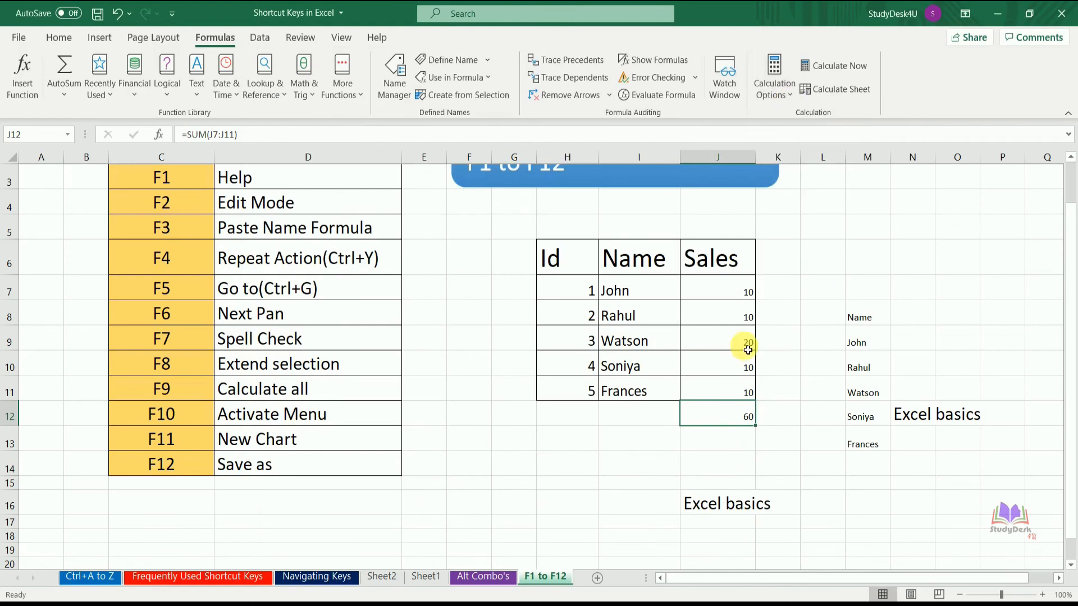
Change the Sales value in J10 to 20 and recalculate all formulas with Calculate Now
{"action": "left_click", "coordinate": [749, 369]}
{"action": "type", "text": "20"}
{"action": "key", "text": "Return"}
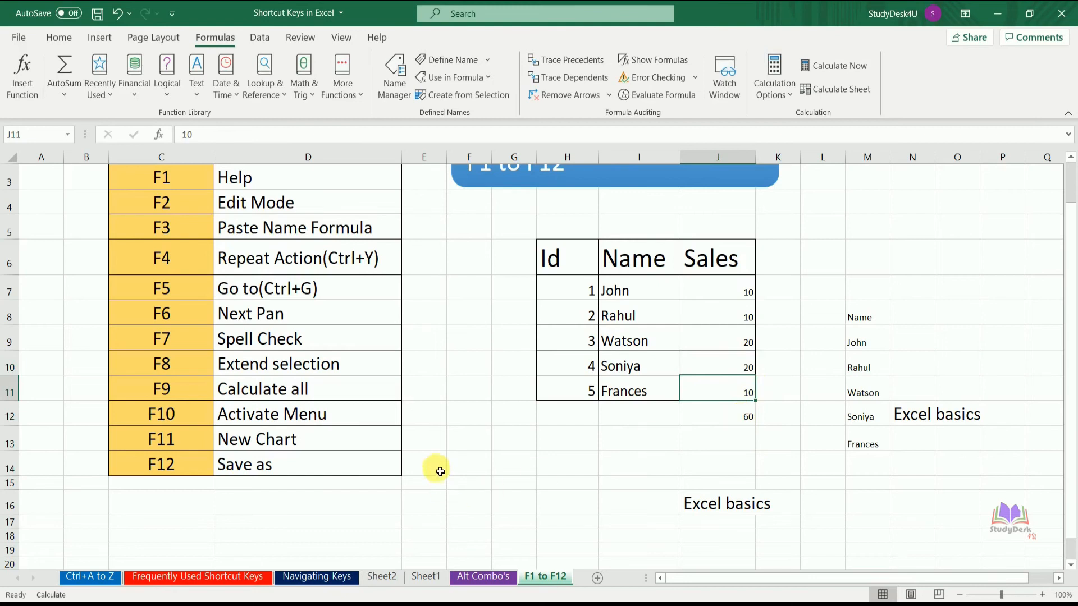
{"action": "key", "text": "F9"}
{"action": "left_click", "coordinate": [673, 508]}
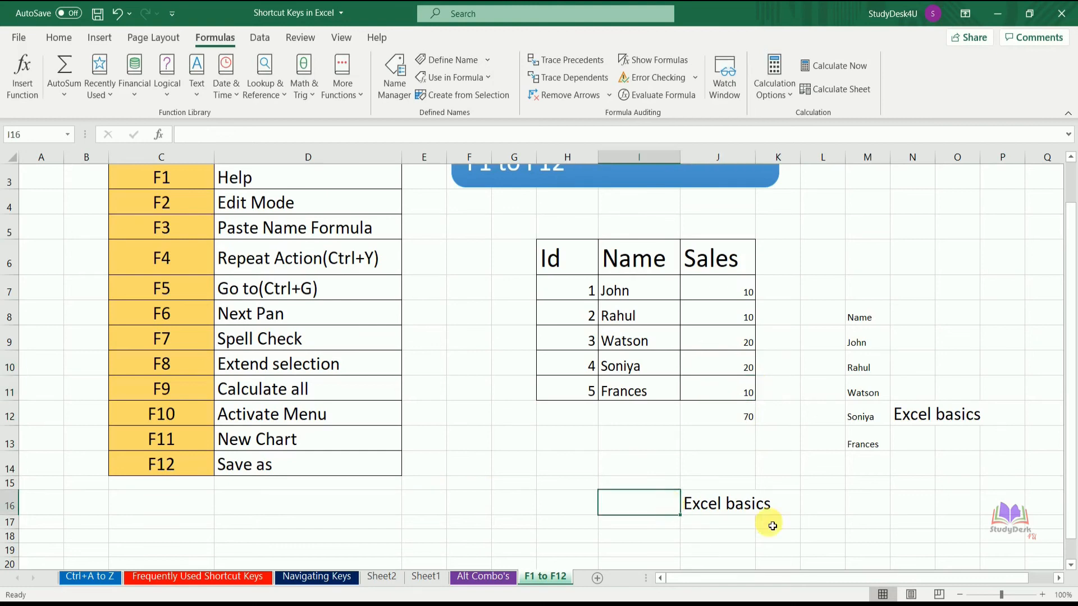
Change the Sales value in J11 to 20 and recalculate all formulas in the workbook
{"action": "left_click", "coordinate": [749, 394]}
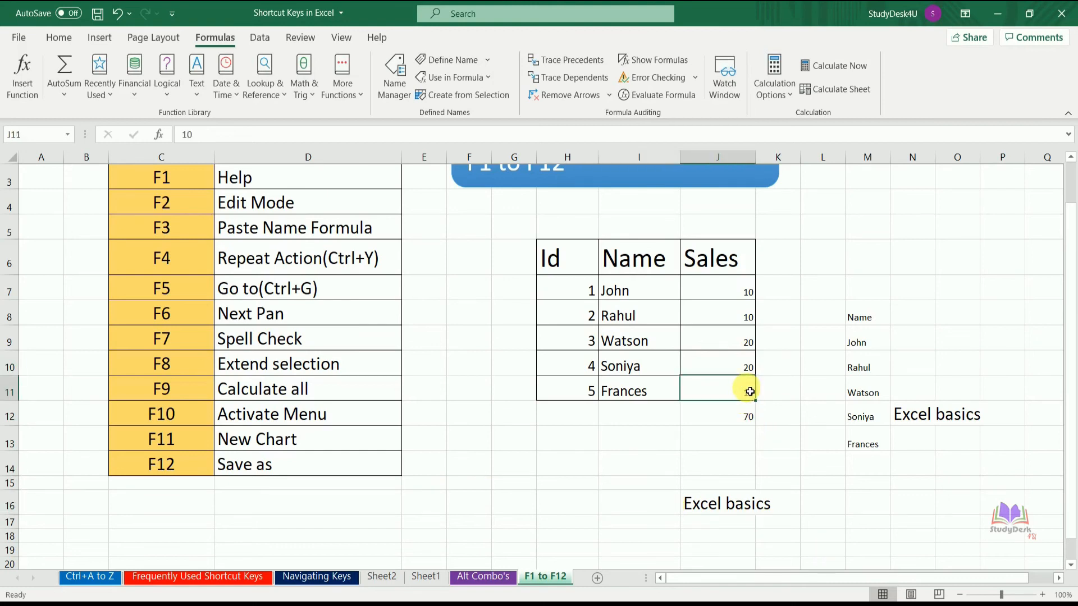
{"action": "type", "text": "2"}
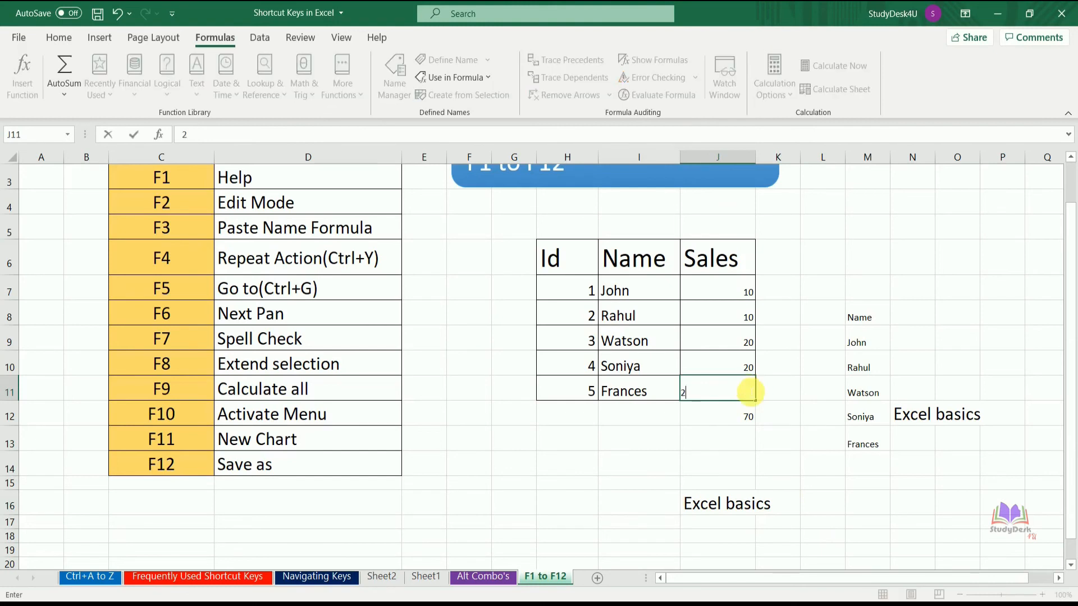
{"action": "type", "text": "0"}
{"action": "key", "text": "Return"}
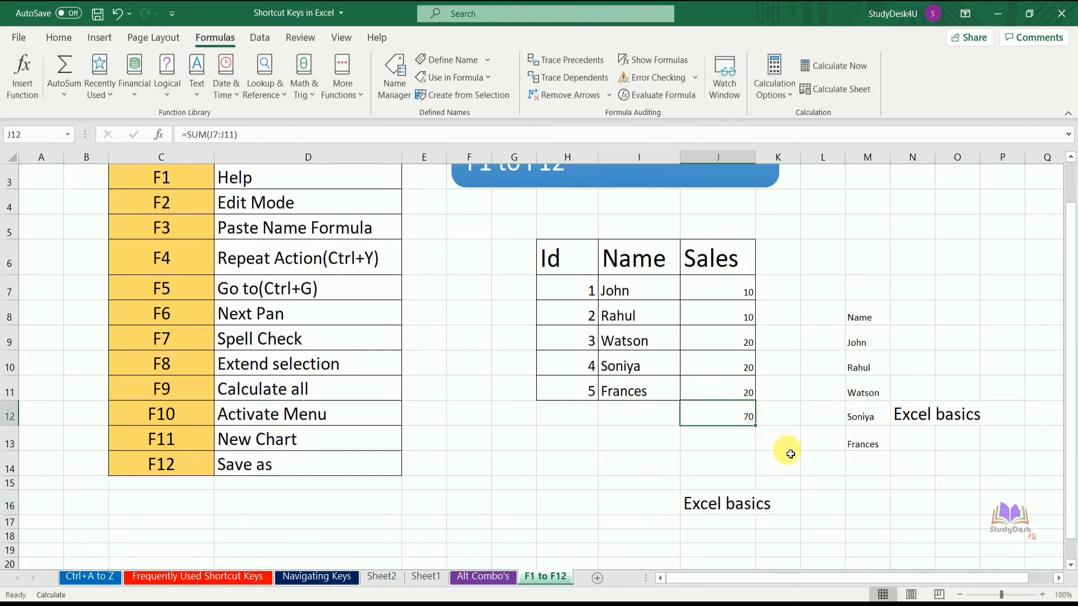
{"action": "key", "text": "F9"}
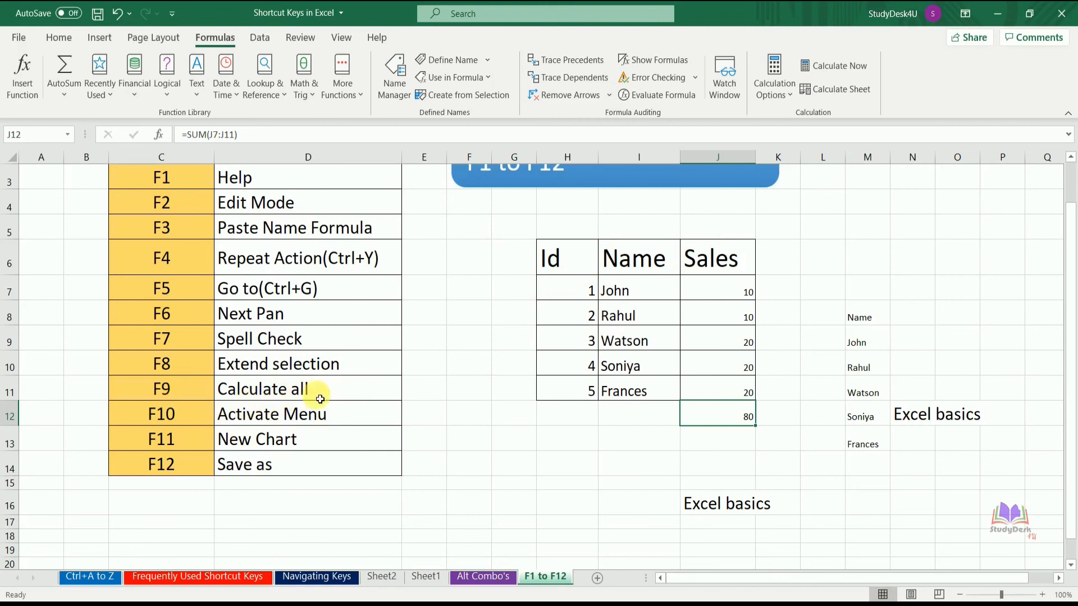
Set the workbook calculation mode to Automatic in the Formulas section of Excel Options
{"action": "left_click", "coordinate": [19, 37]}
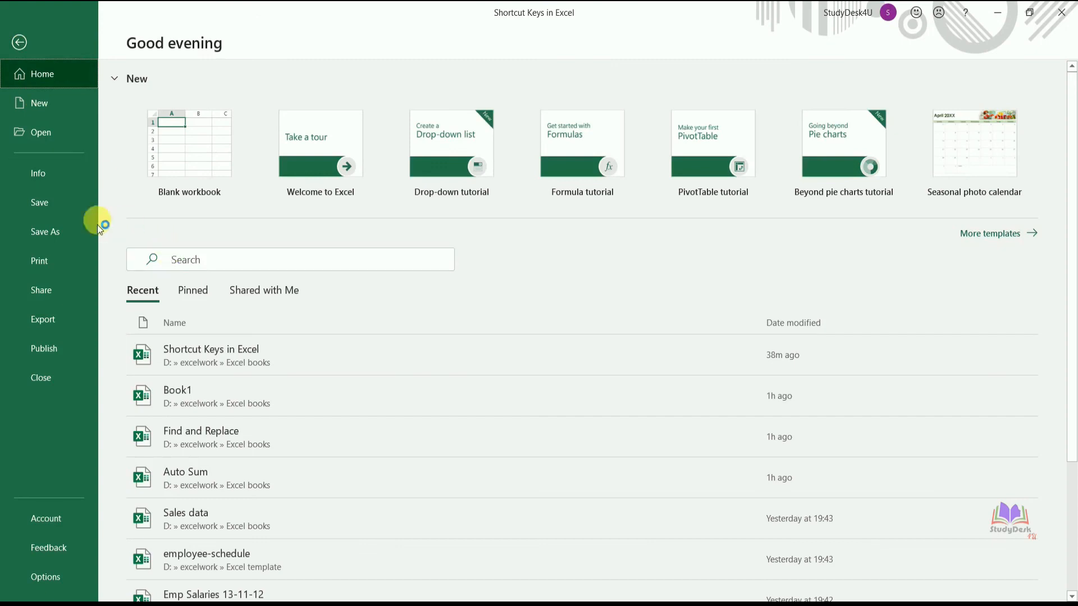
{"action": "left_click", "coordinate": [45, 578]}
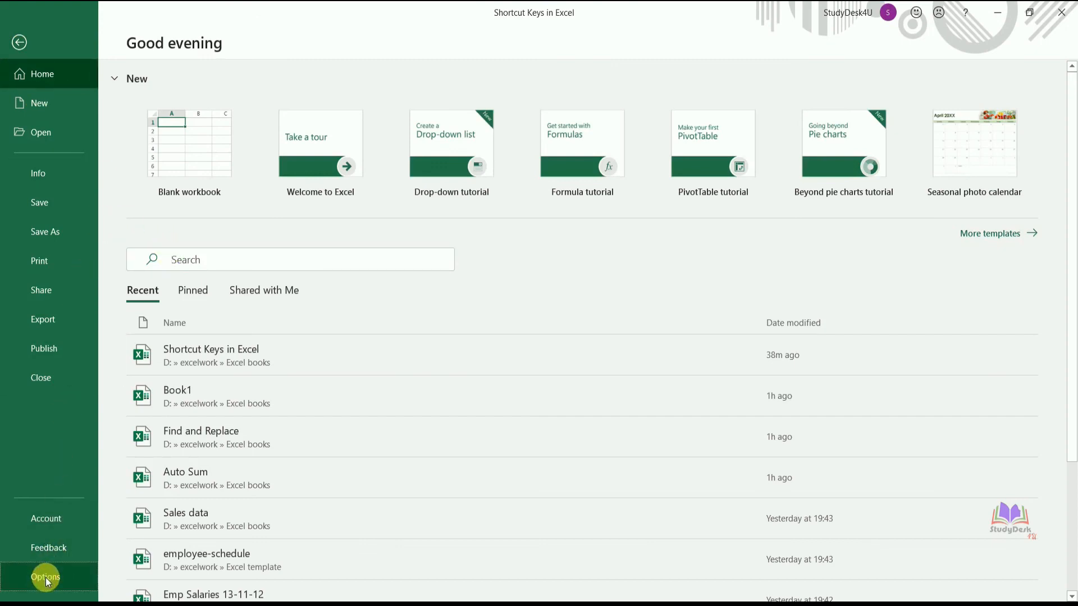
{"action": "left_click", "coordinate": [278, 110]}
{"action": "left_click", "coordinate": [416, 165]}
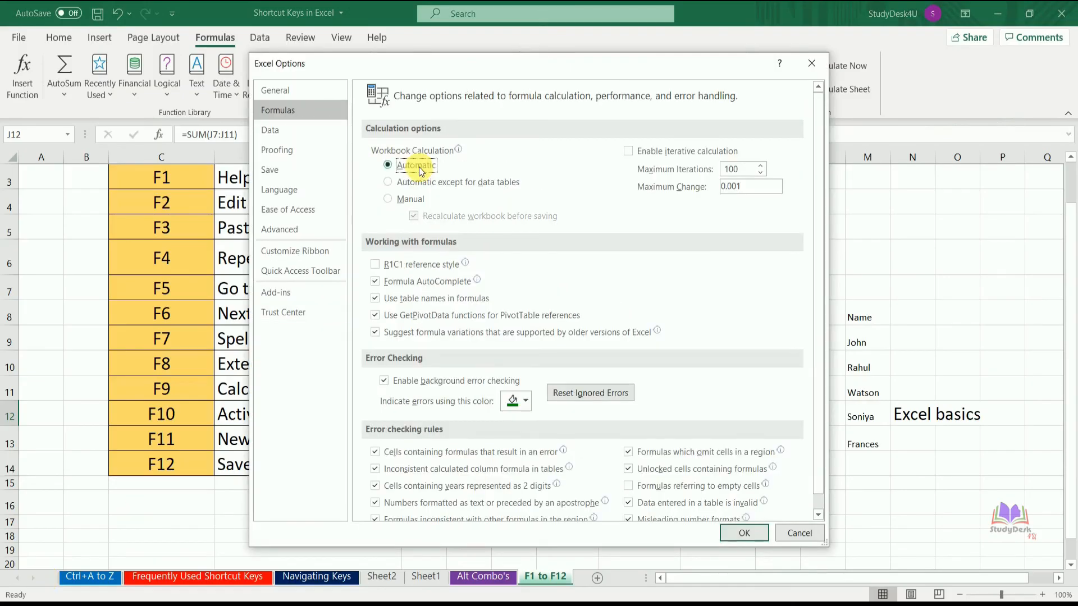
{"action": "left_click", "coordinate": [745, 533]}
{"action": "left_click", "coordinate": [651, 471]}
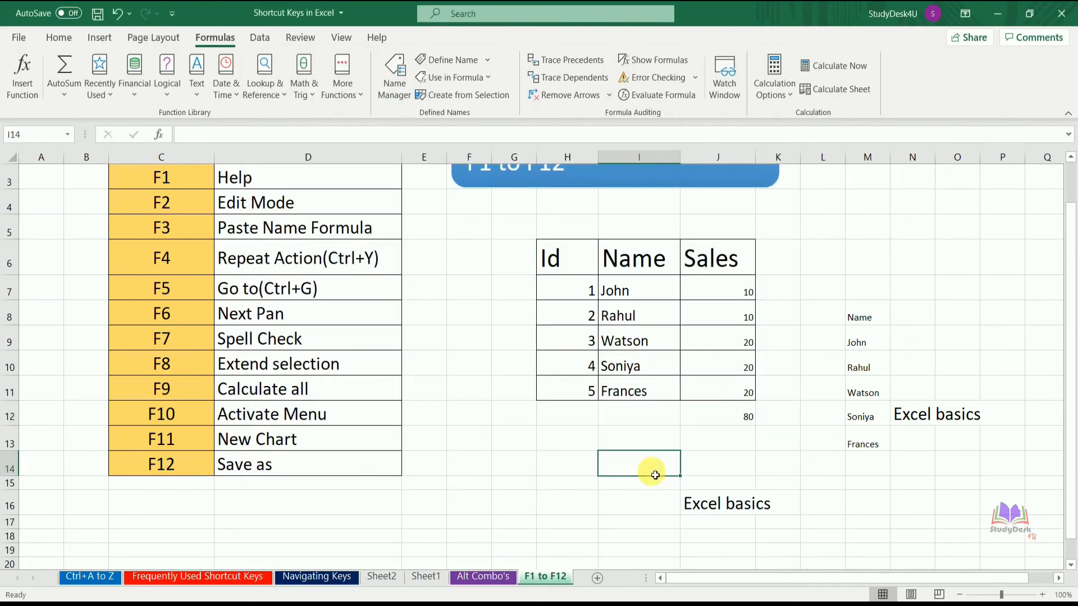
Change the Sales value in J10 to 30 and select the total in J12
{"action": "left_click", "coordinate": [743, 375]}
{"action": "type", "text": "30"}
{"action": "key", "text": "Return"}
{"action": "key", "text": "F9"}
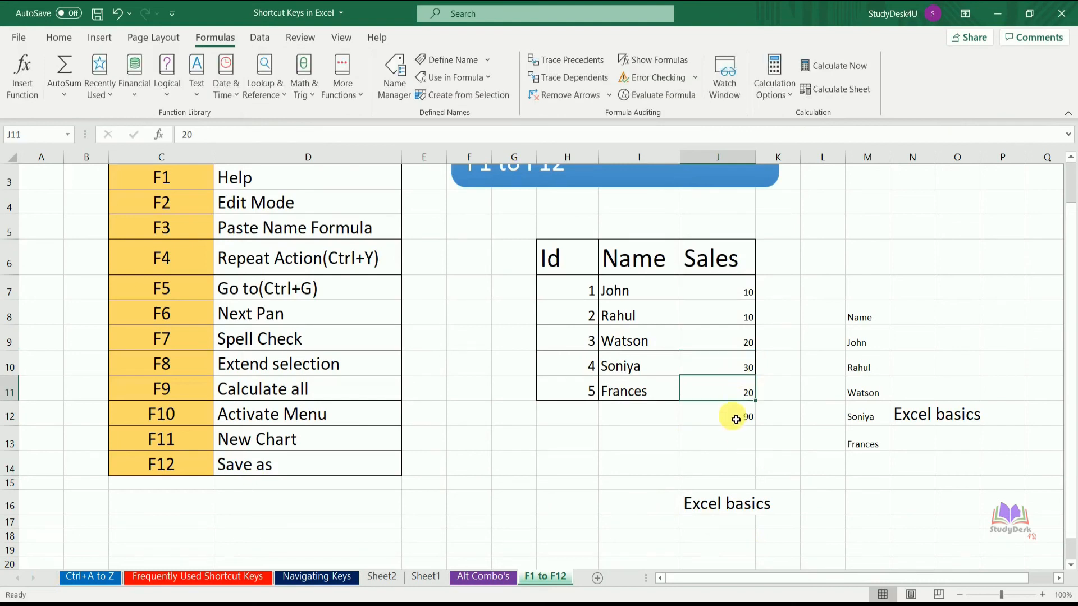
{"action": "left_click", "coordinate": [736, 418]}
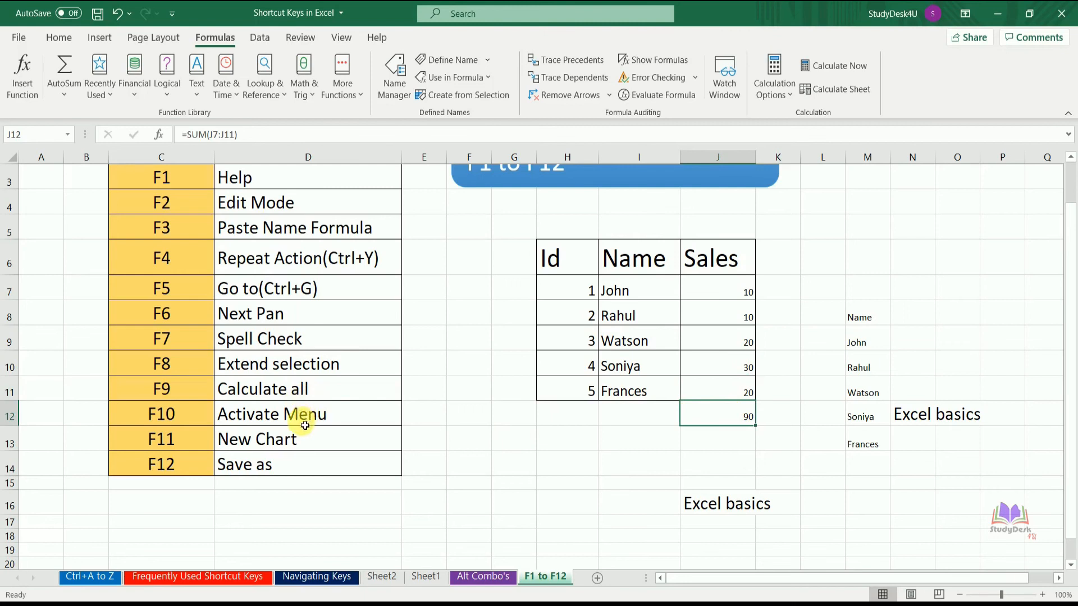
Display the ribbon key tips twice with Activate Menu, dismissing them each time by selecting an empty cell
{"action": "left_click", "coordinate": [469, 461]}
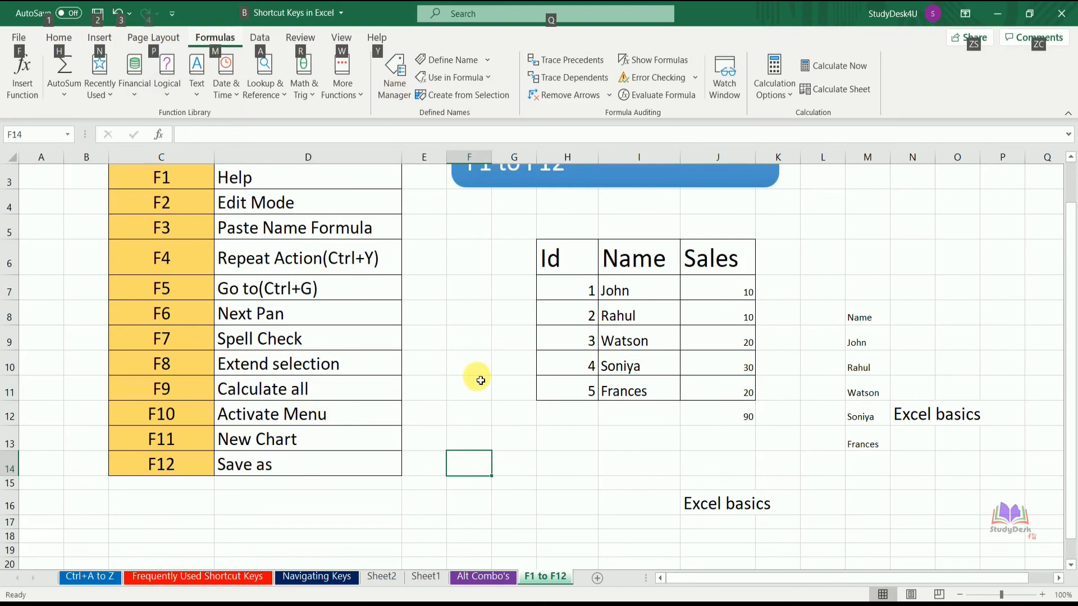
{"action": "key", "text": "F10"}
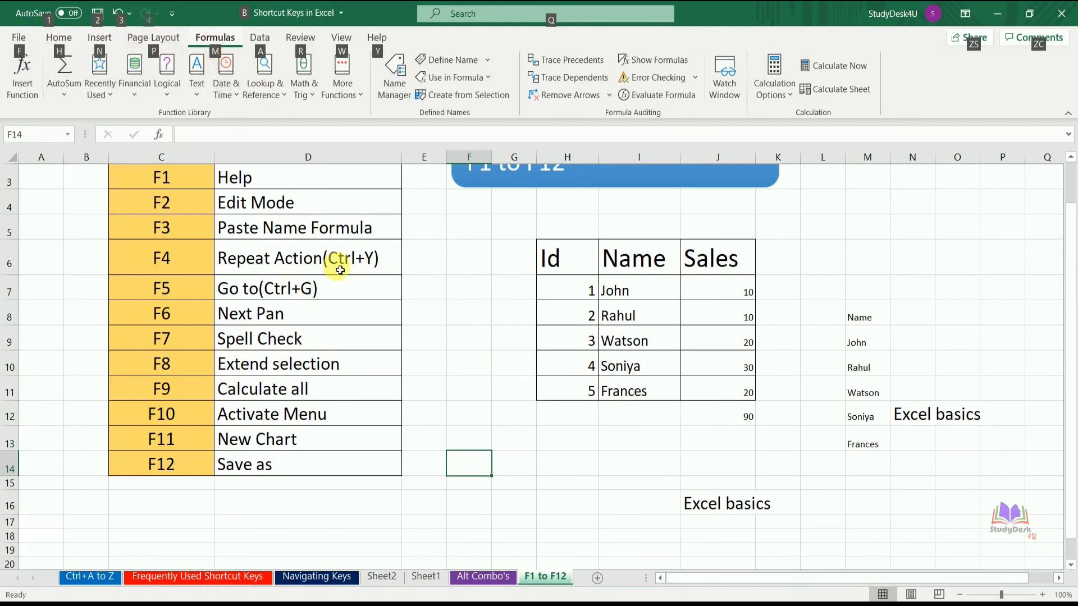
{"action": "left_click", "coordinate": [462, 410]}
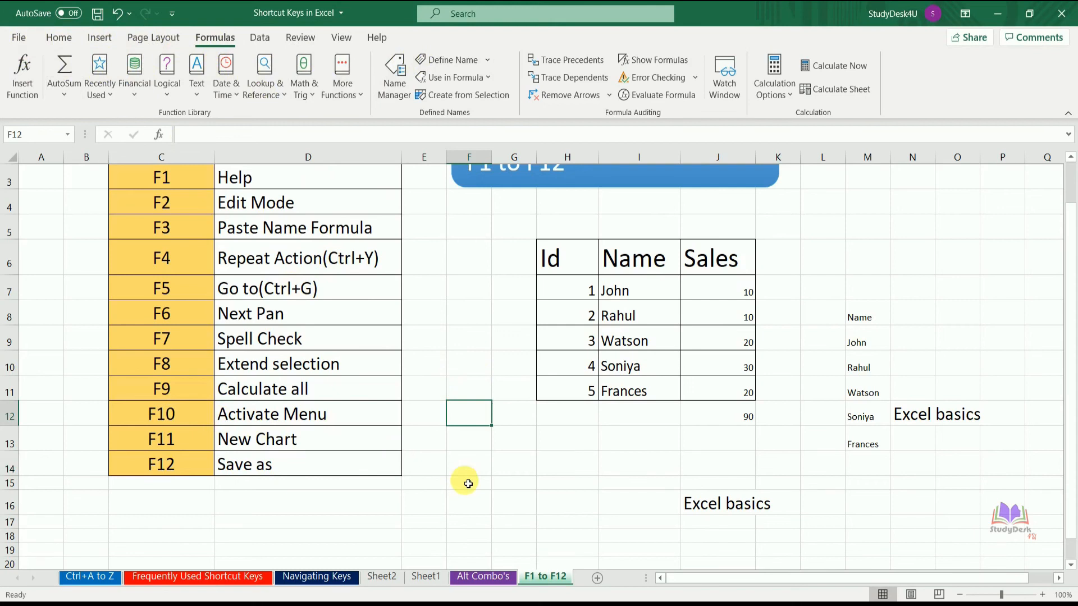
{"action": "key", "text": "F10"}
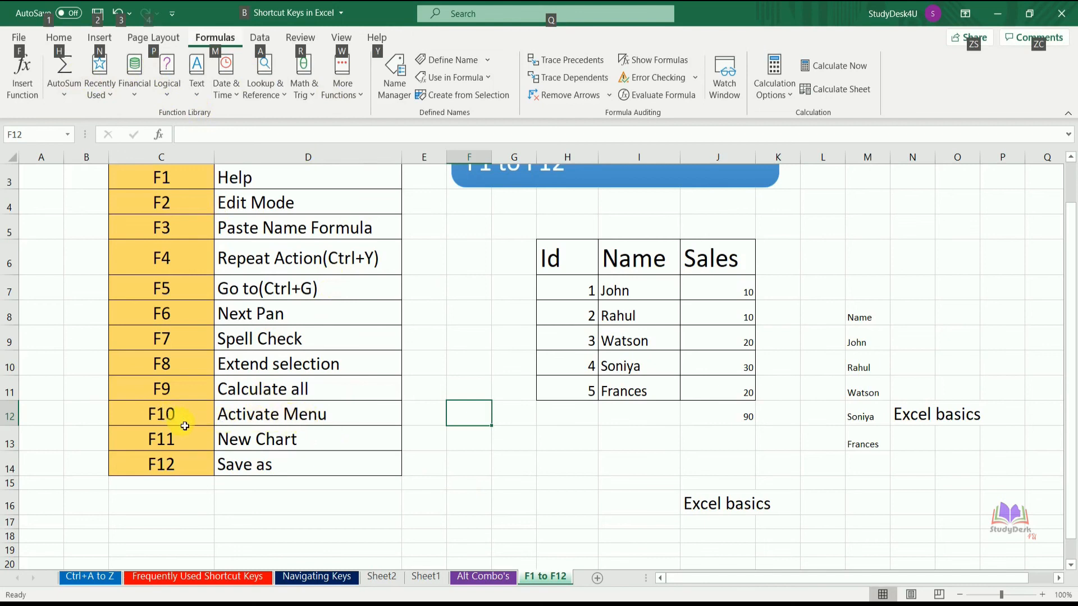
{"action": "left_click", "coordinate": [455, 505]}
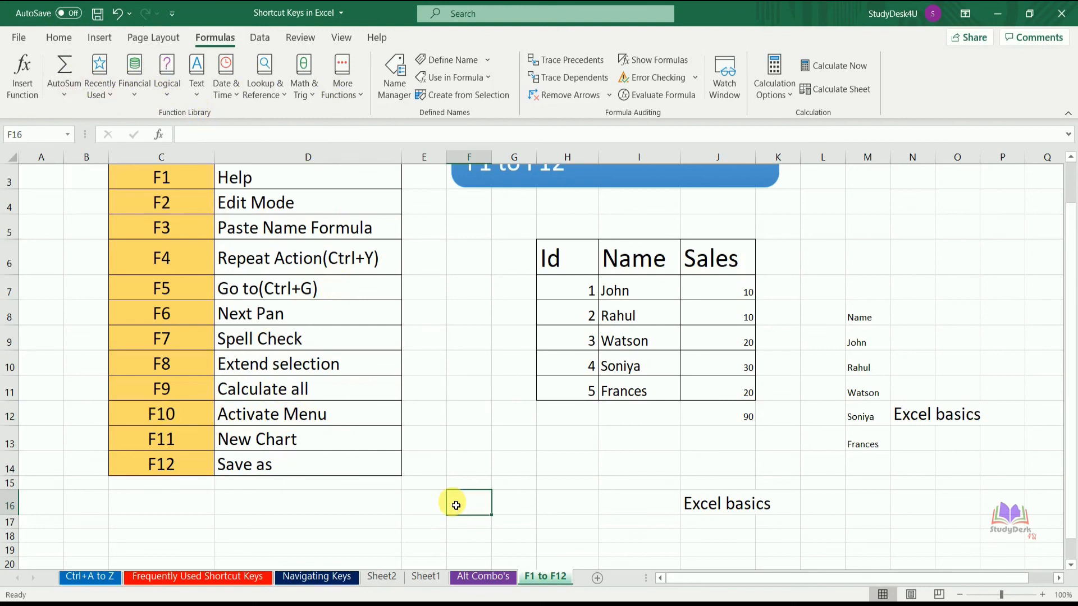
Create a new chart sheet from the Id, Name and Sales table, view it, and return to the F1 to F12 sheet
{"action": "left_click", "coordinate": [576, 262]}
{"action": "left_click_drag", "start_coordinate": [576, 262], "coordinate": [717, 390]}
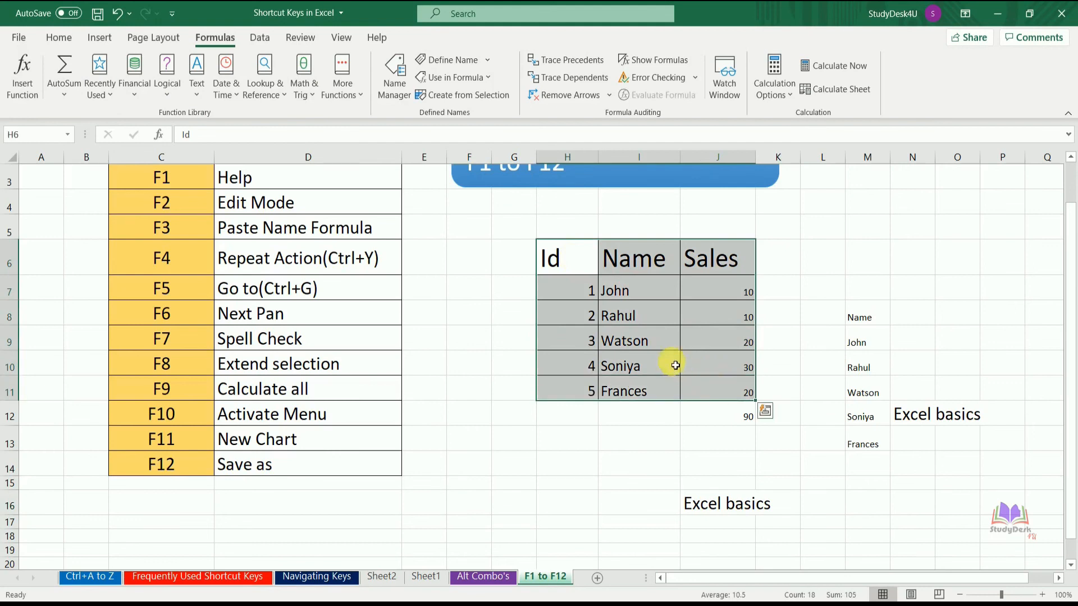
{"action": "left_click", "coordinate": [660, 340]}
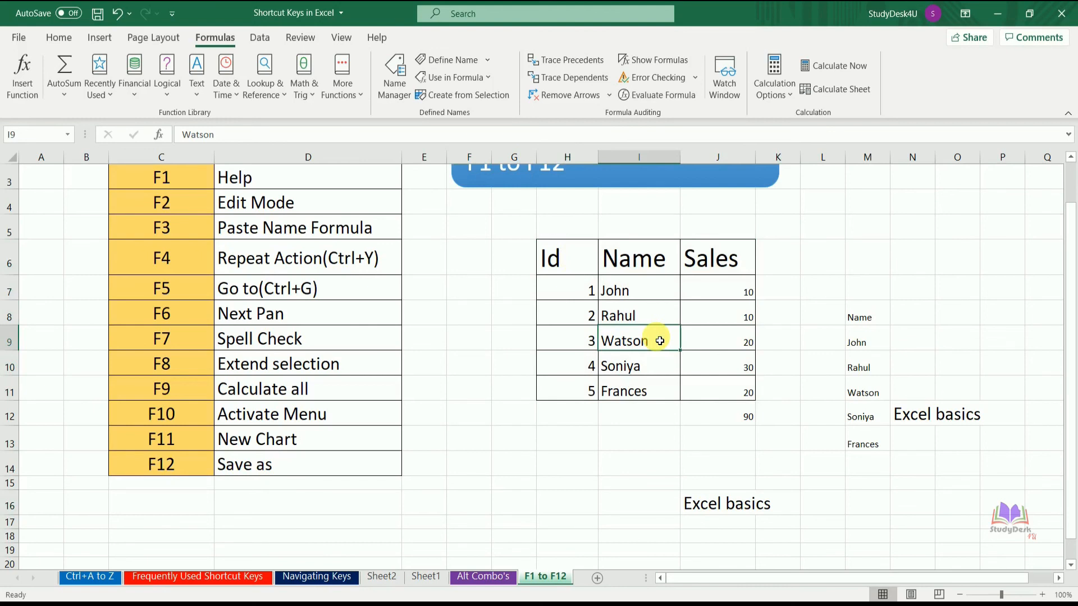
{"action": "key", "text": "F11"}
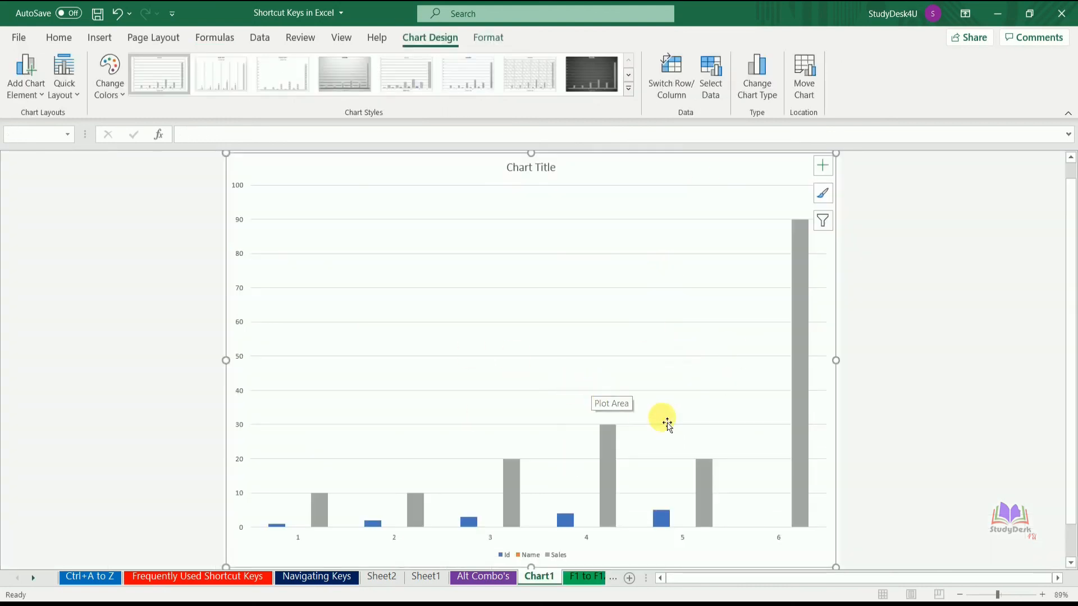
{"action": "left_click", "coordinate": [582, 578]}
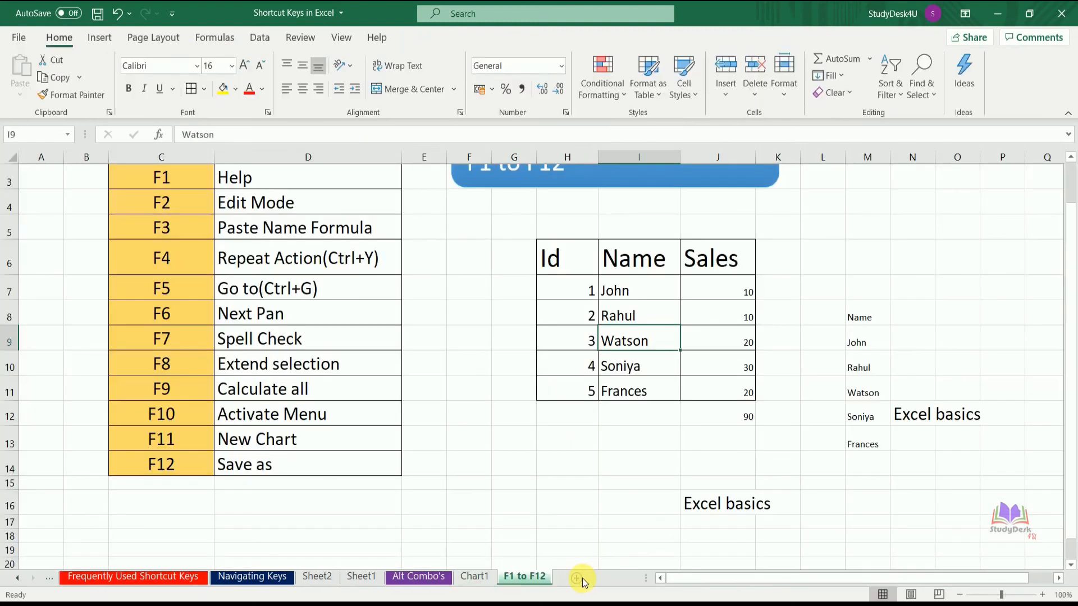
{"action": "left_click", "coordinate": [476, 578]}
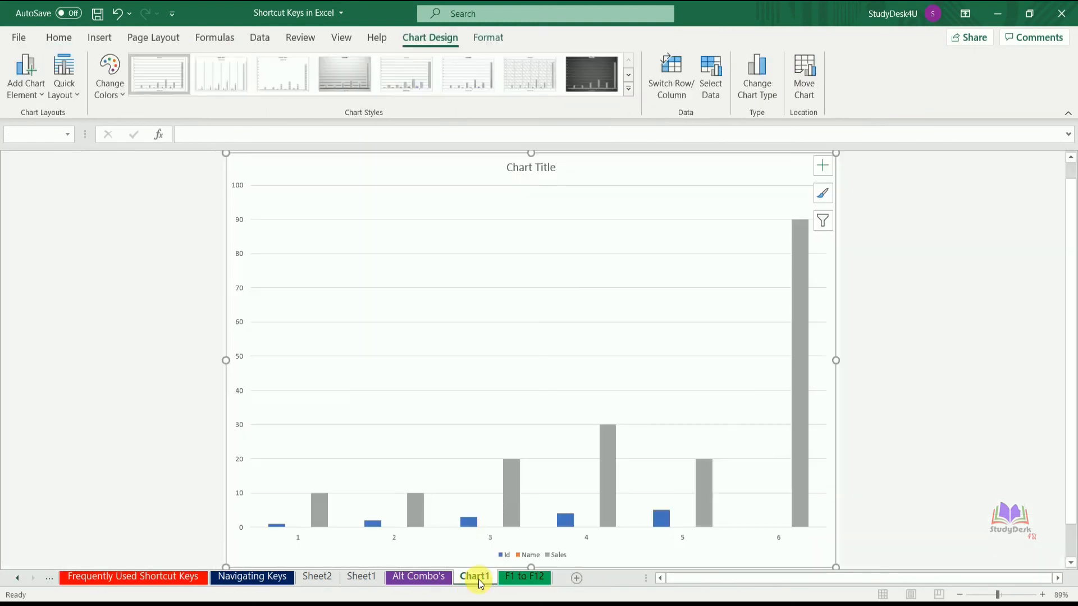
{"action": "left_click", "coordinate": [533, 576]}
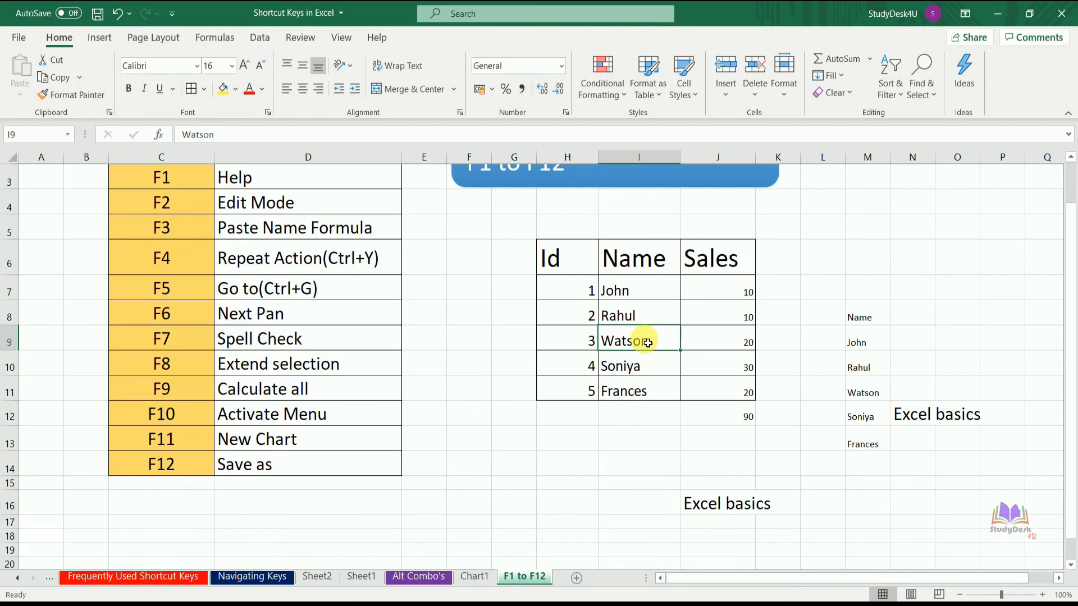
Insert an embedded chart of the Id, Name and Sales table on the F1 to F12 sheet, and delete it
{"action": "key", "text": "alt+F1"}
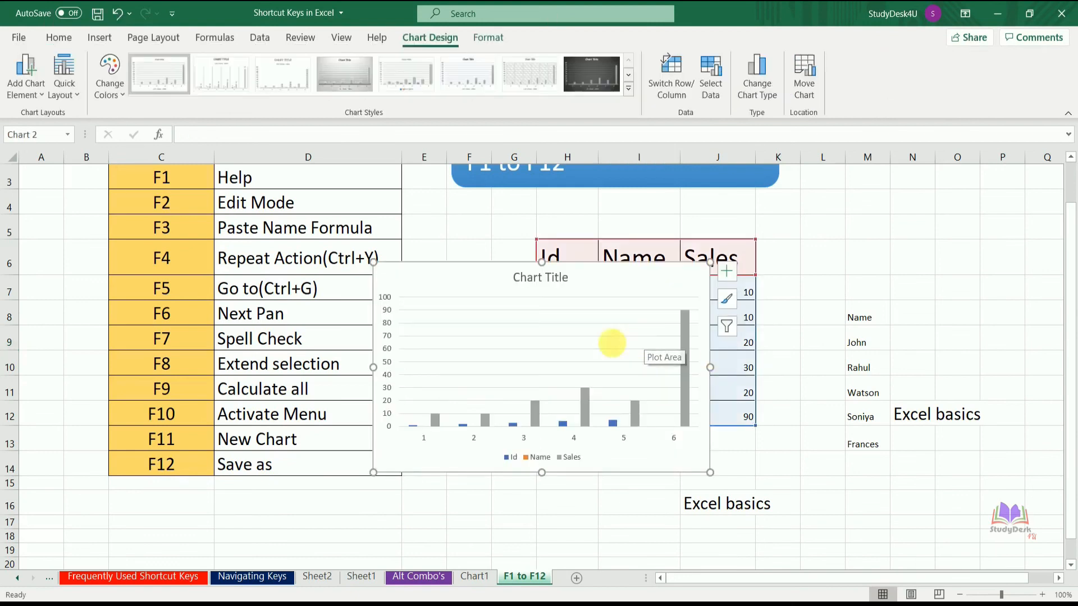
{"action": "key", "text": "Delete"}
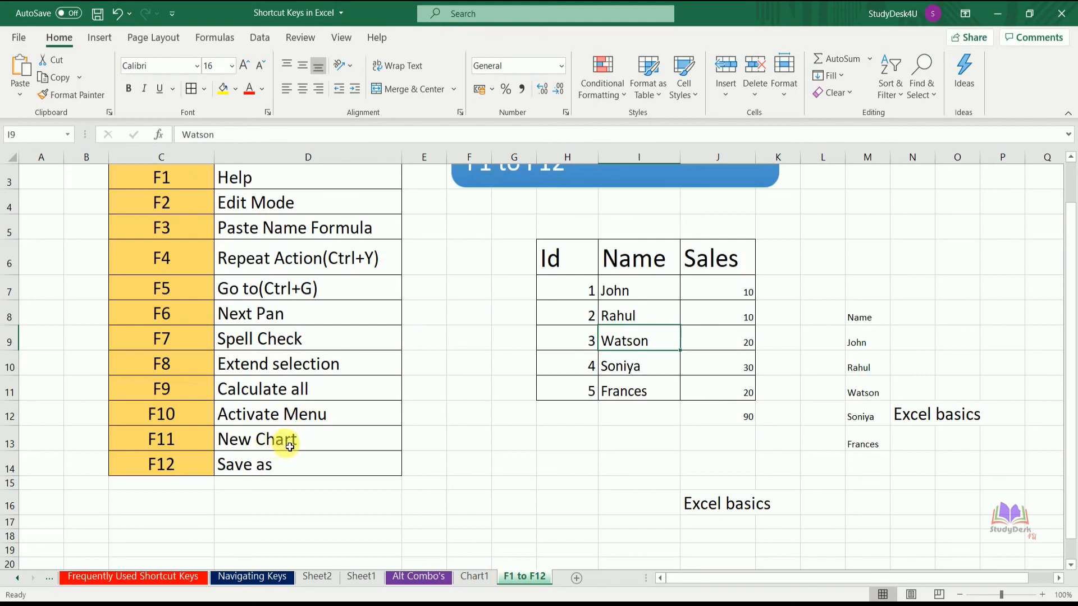
{"action": "left_click", "coordinate": [607, 497]}
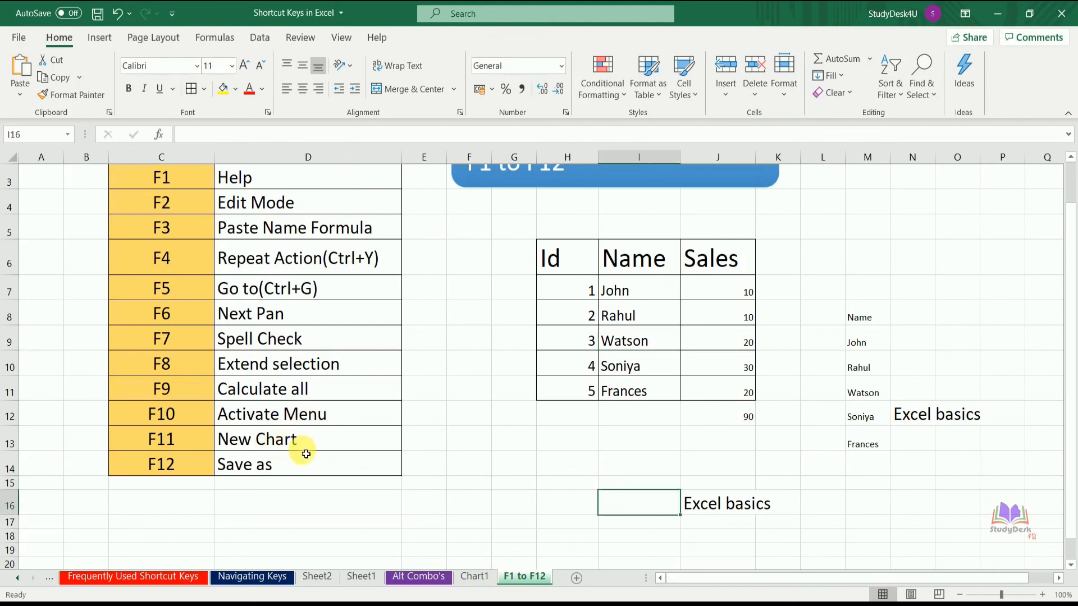
Save the workbook under the new name "Shortcut Keys in Excel new" in the Excel books folder
{"action": "left_click", "coordinate": [568, 469]}
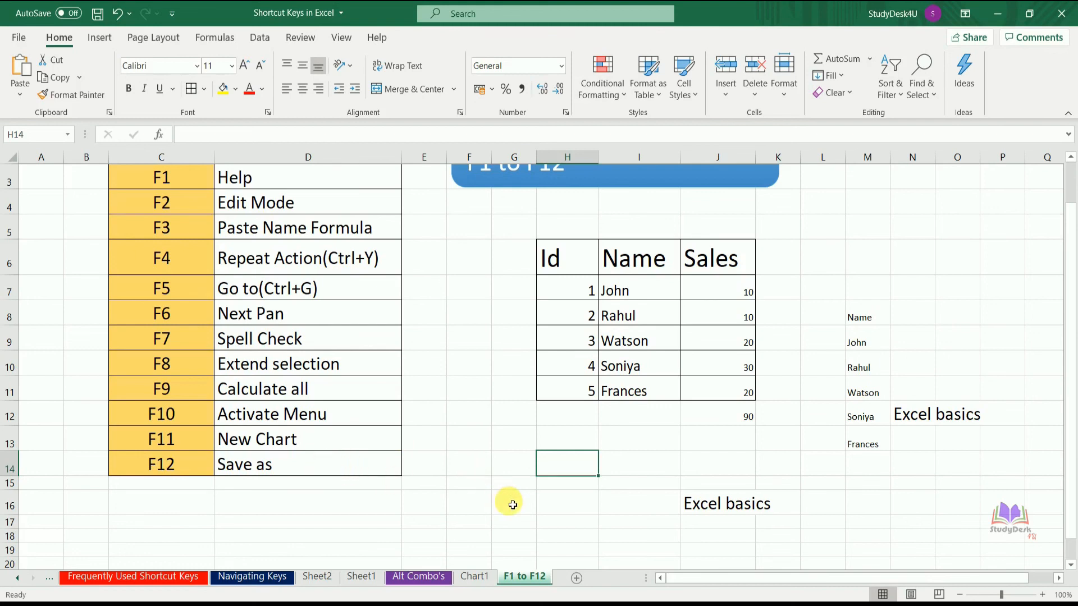
{"action": "key", "text": "F12"}
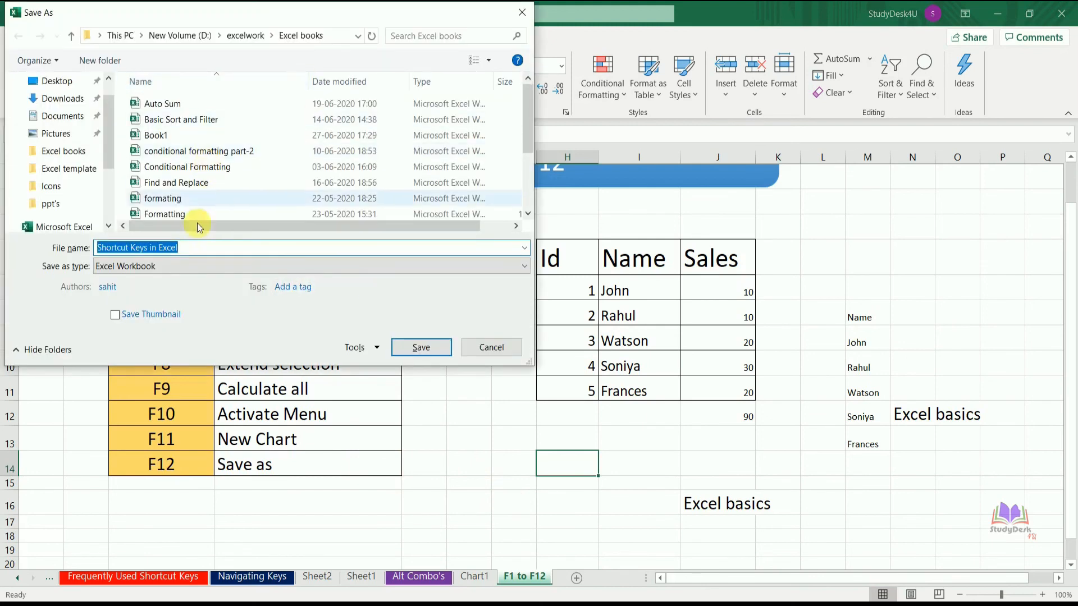
{"action": "left_click", "coordinate": [189, 256]}
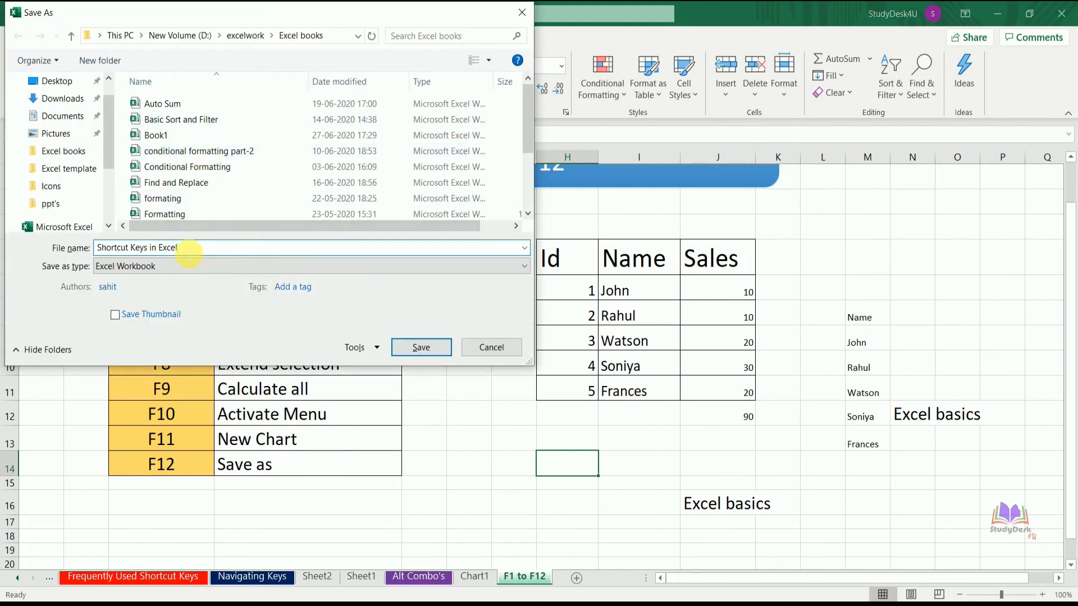
{"action": "type", "text": "new"}
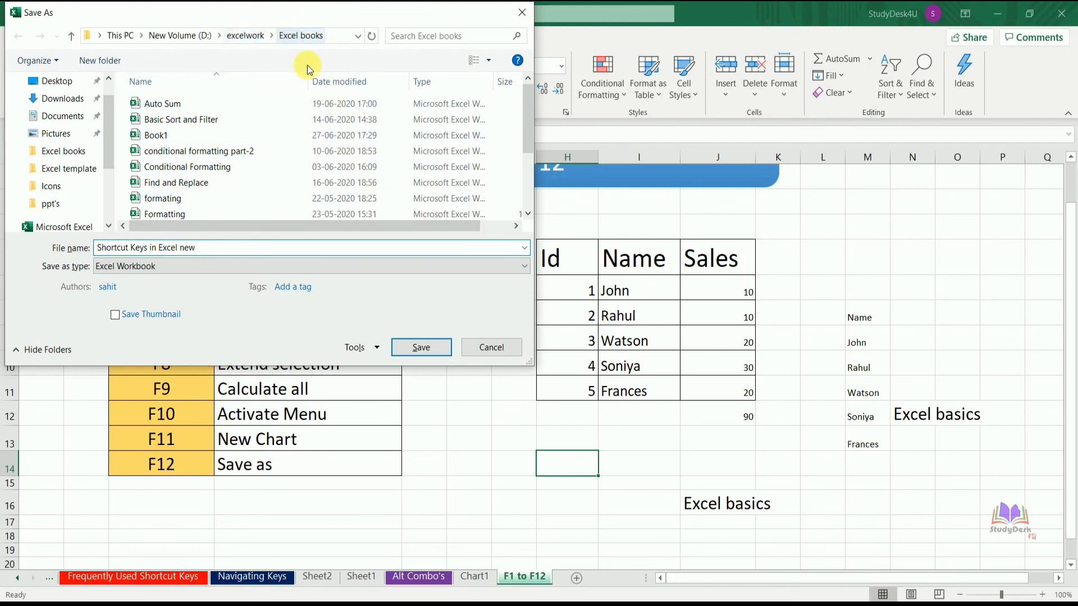
{"action": "left_click", "coordinate": [421, 348]}
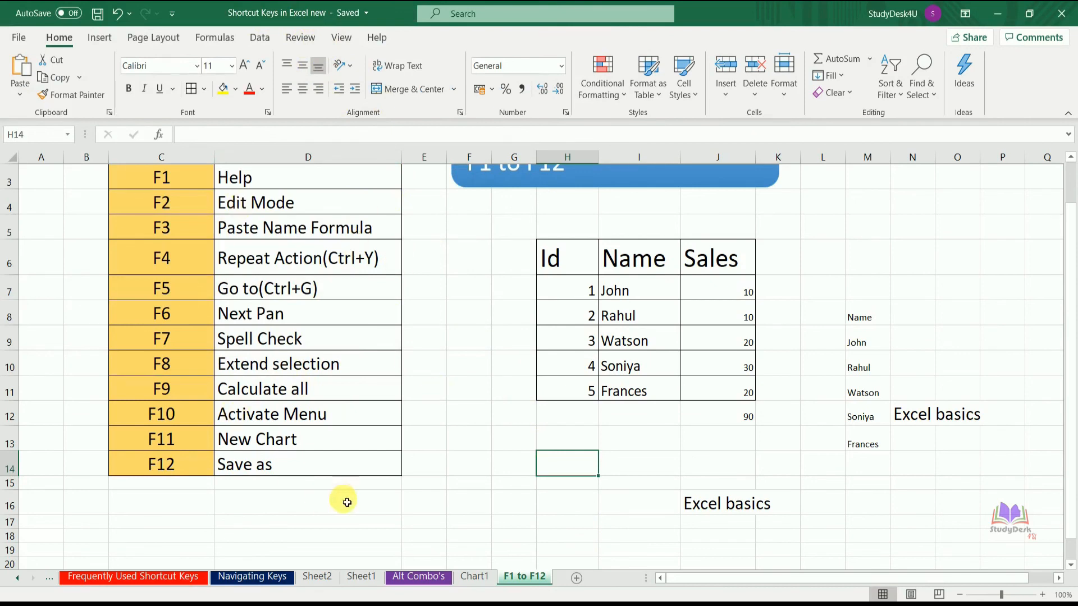
Review the Ctrl+A to Z, Navigating Keys and Alt Combo's sheets, and return to the F1 to F12 sheet
{"action": "left_click", "coordinate": [452, 504]}
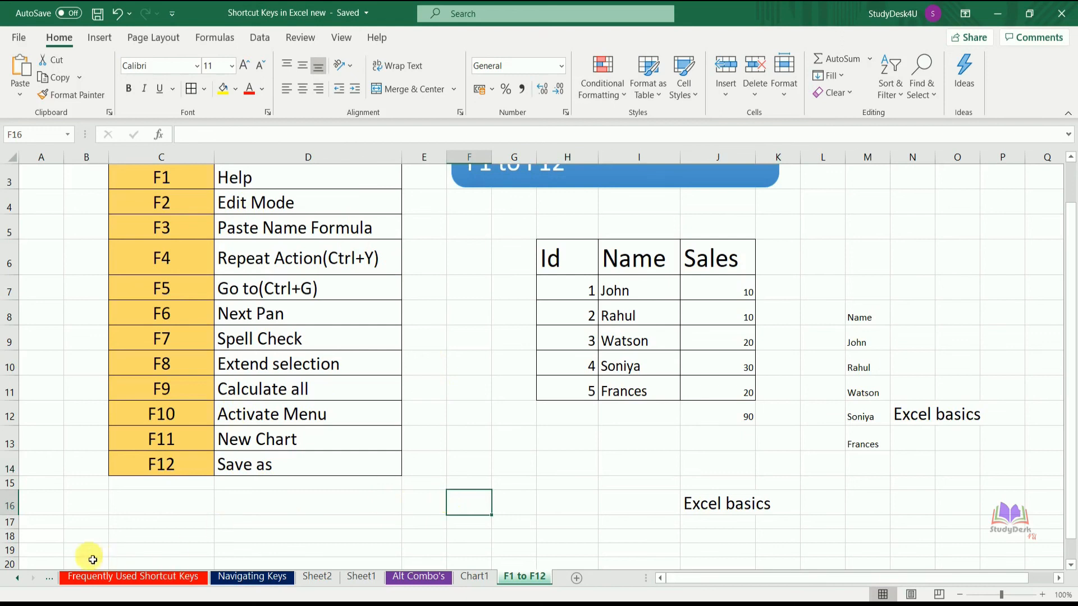
{"action": "left_click", "coordinate": [49, 578]}
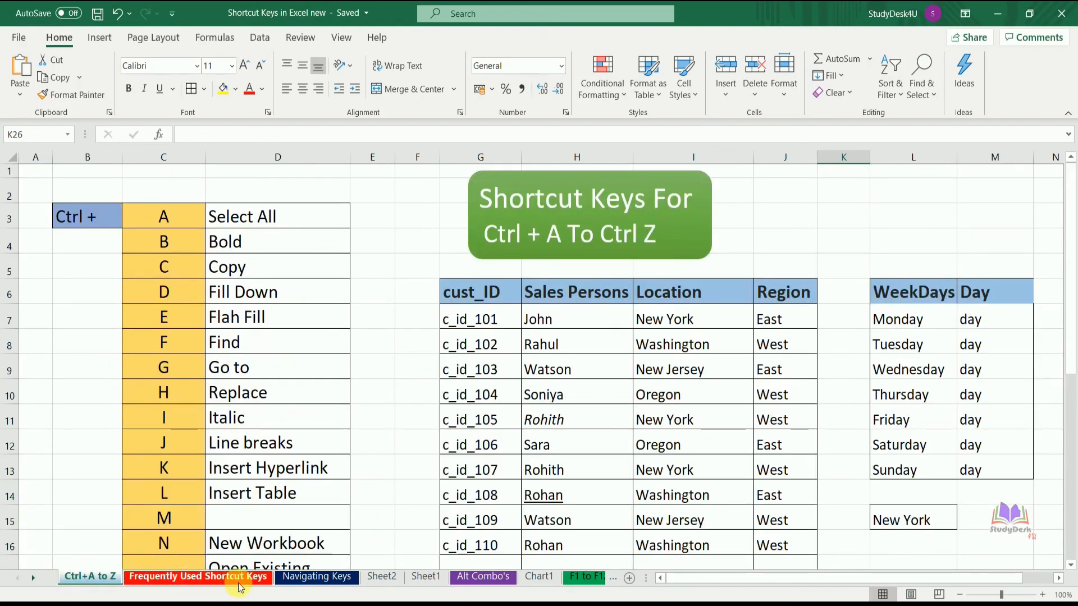
{"action": "left_click", "coordinate": [328, 583]}
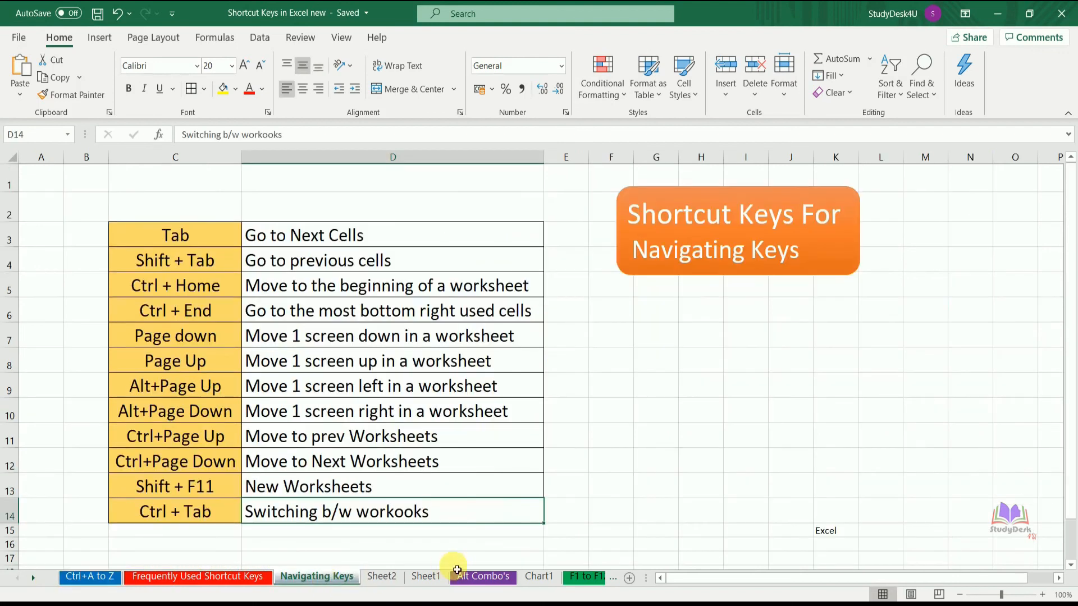
{"action": "left_click", "coordinate": [486, 583]}
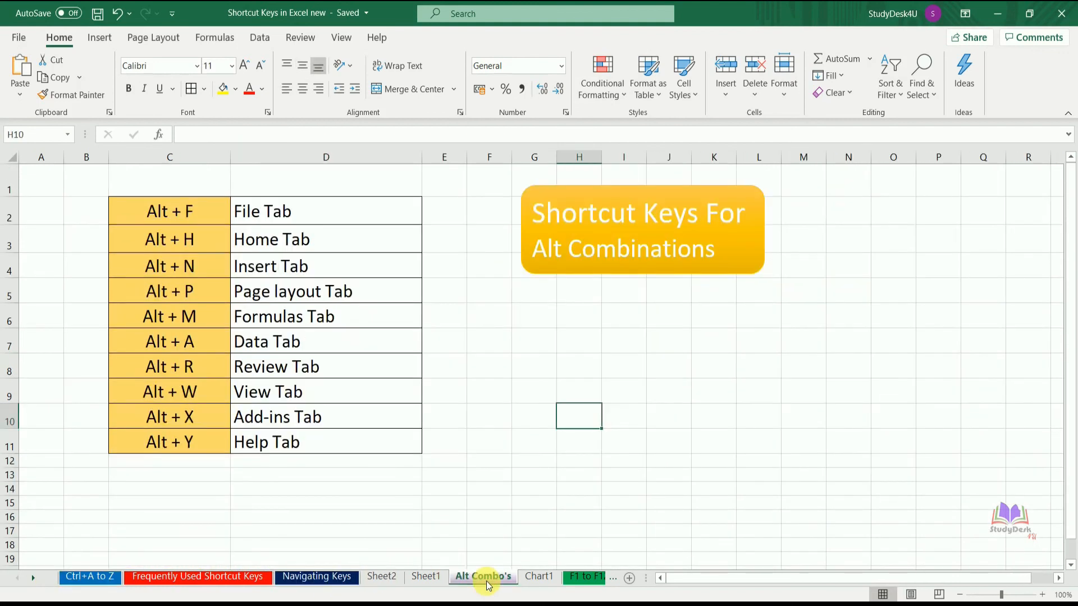
{"action": "left_click", "coordinate": [596, 578]}
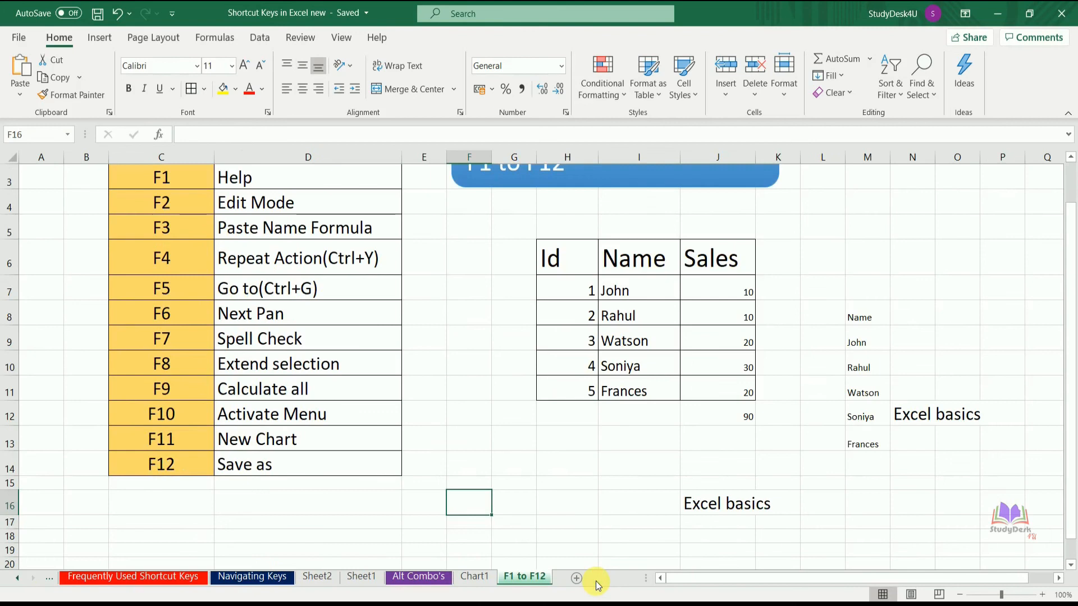